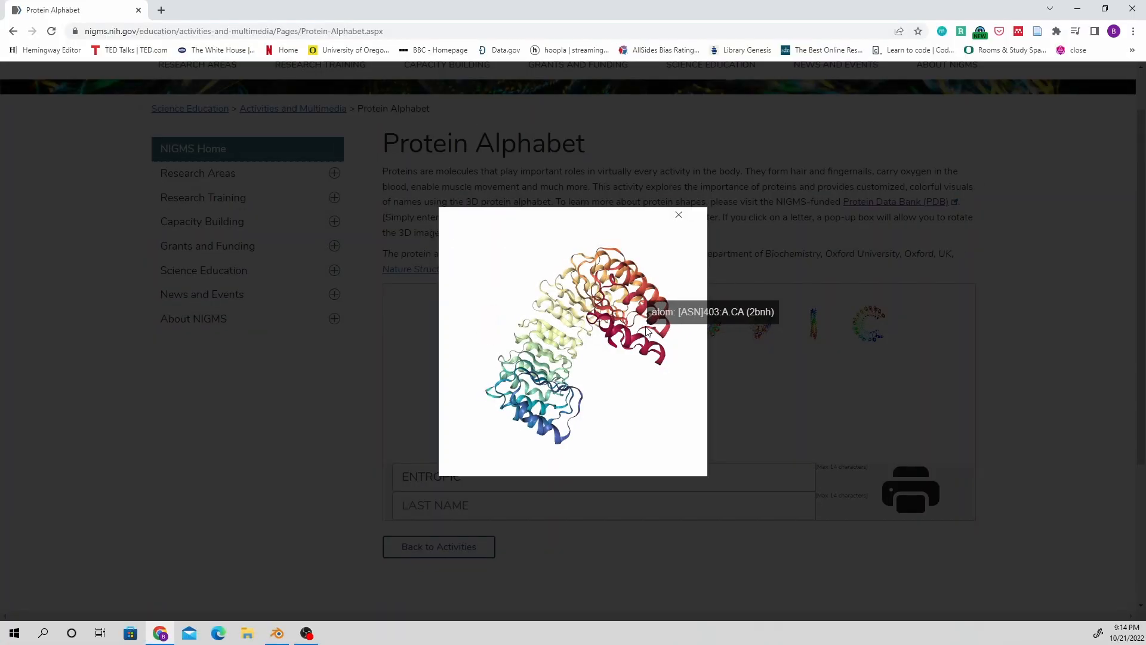
Step: Rotate the open protein model to inspect it, close it, and open the protein shown for the letter E
drag(650, 332, 678, 356)
click(753, 380)
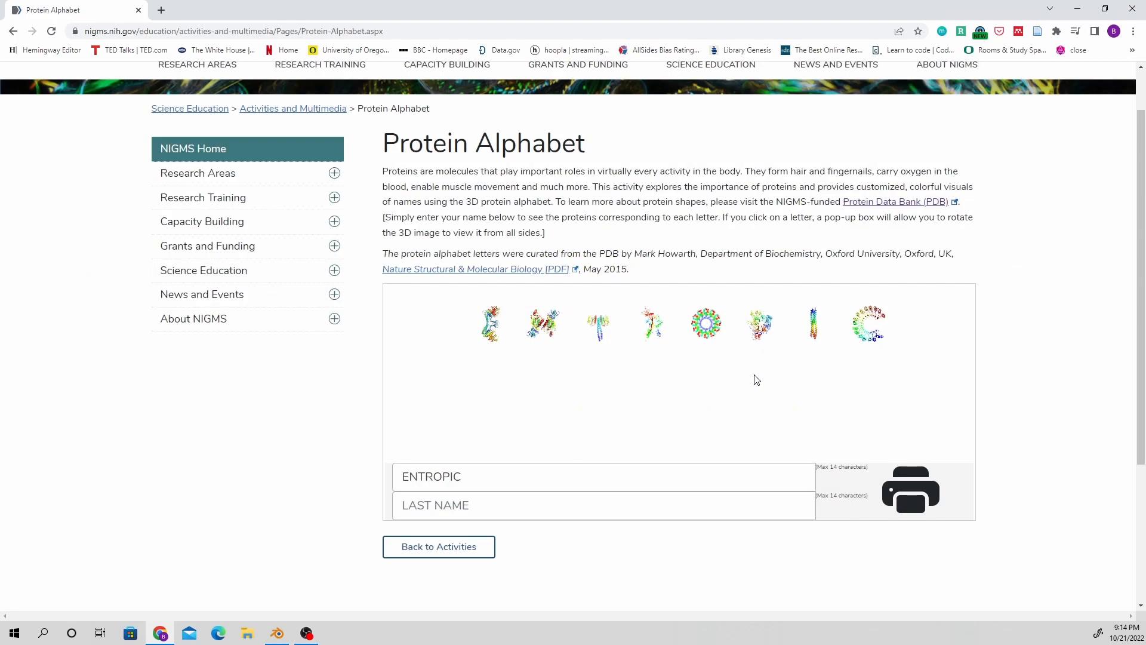
click(500, 334)
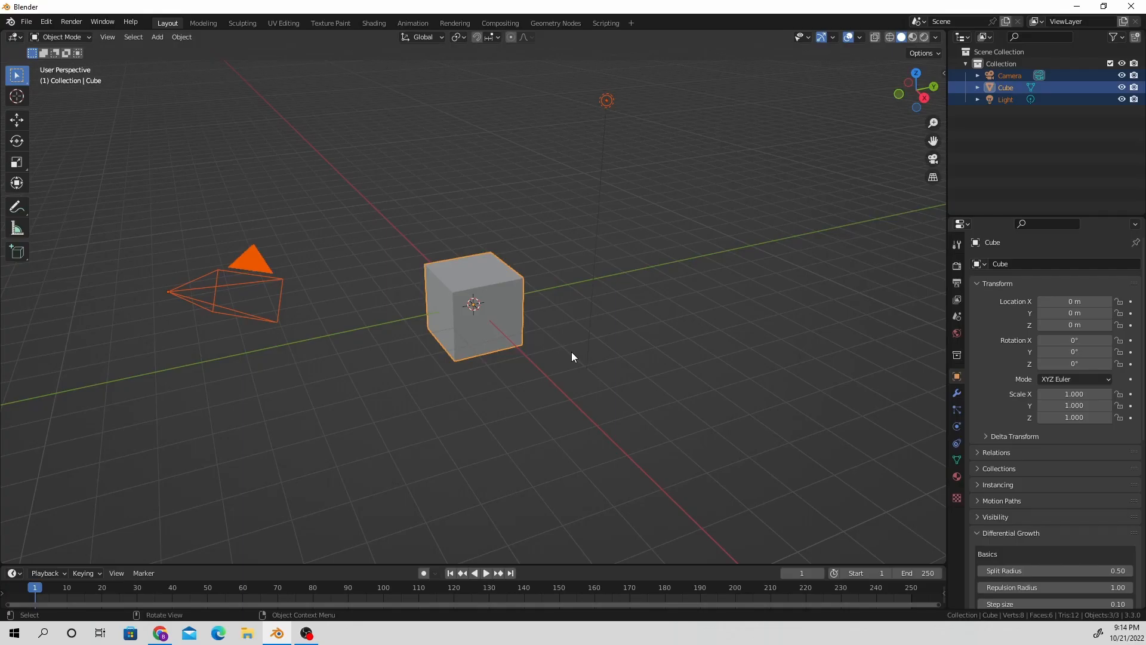
Step: Delete the default camera, cube and light from the Blender scene
right_click(572, 352)
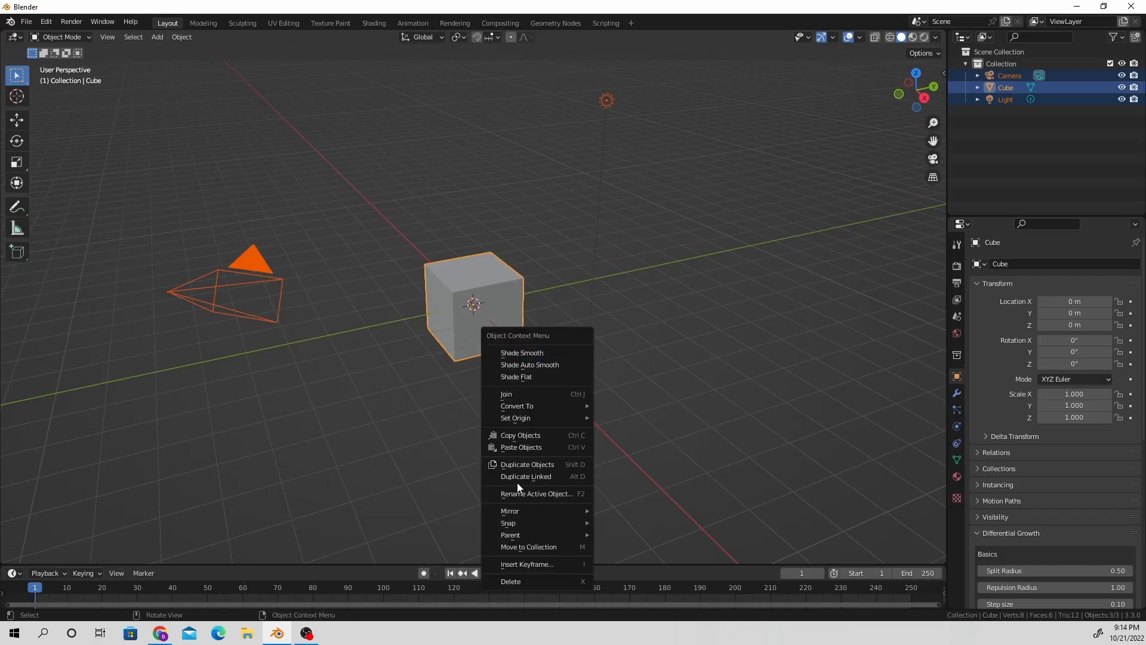
click(529, 582)
Step: Download the letter E's protein, PDB ID 2q5r, with the Molecular Nodes add-on, checking the ID against the Protein Alphabet page in Chrome
drag(944, 72, 754, 72)
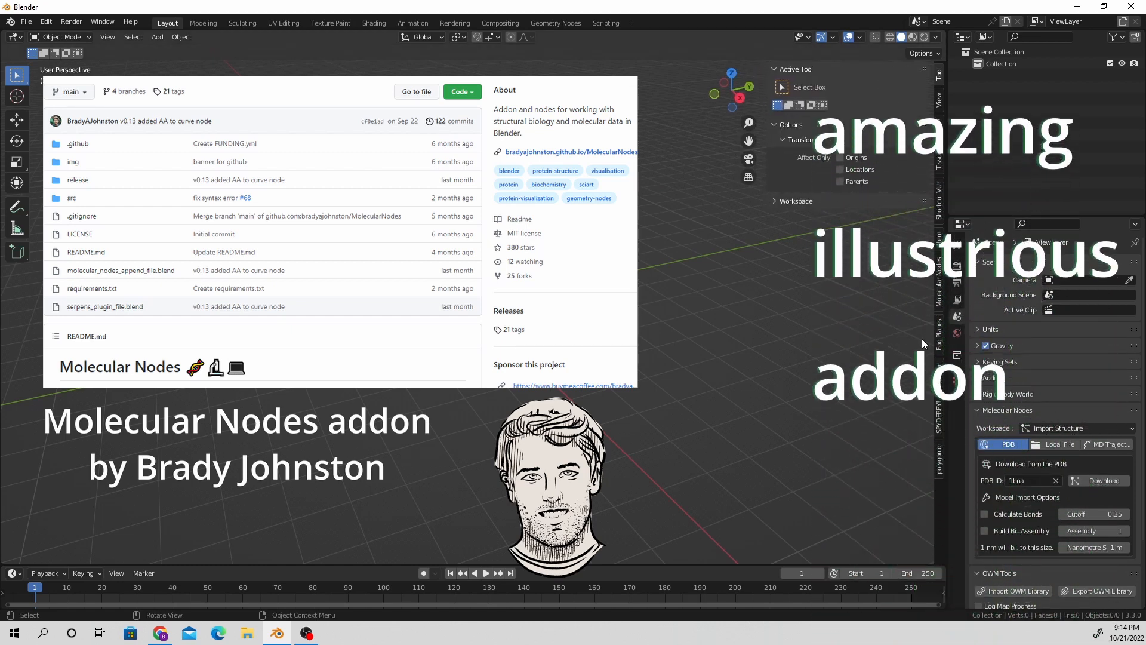
click(939, 288)
click(811, 139)
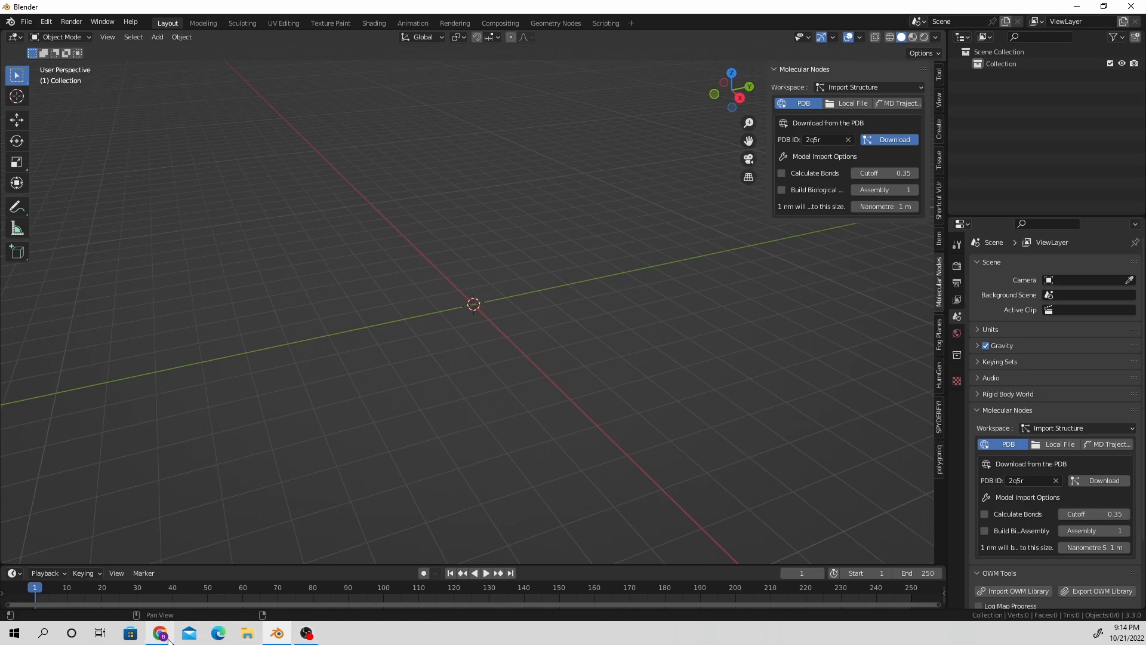
click(165, 596)
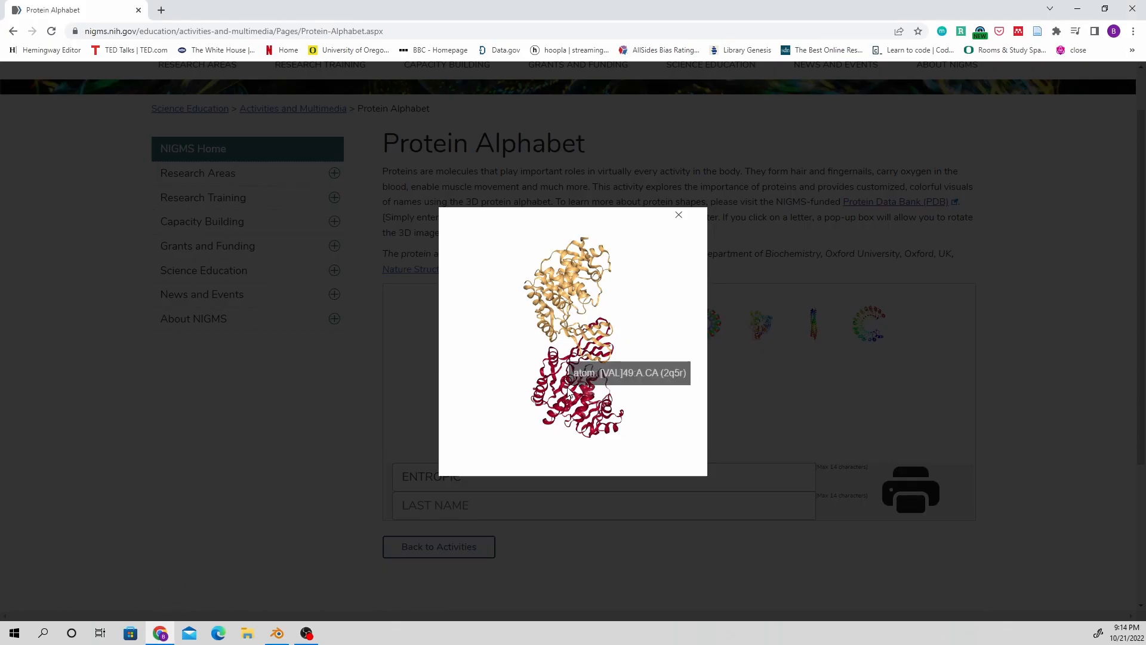
click(1088, 5)
Step: Add a camera to the scene with the protein in sight and look through it
scroll(665, 227, down, 5)
middle_drag(665, 227, 760, 223)
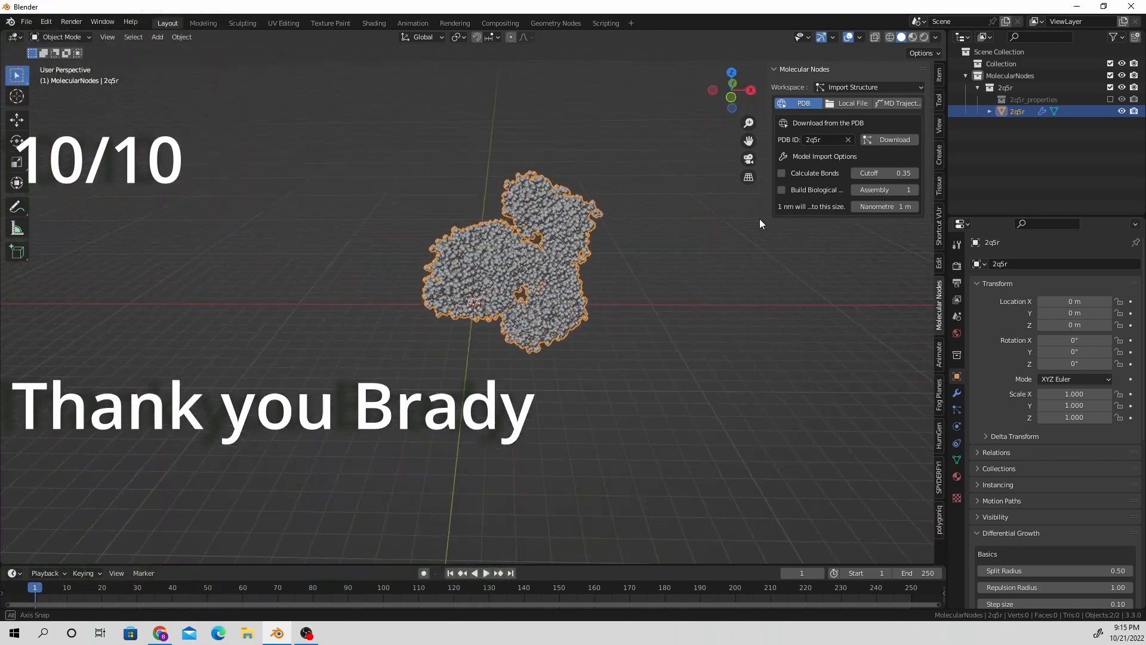
click(157, 37)
click(222, 227)
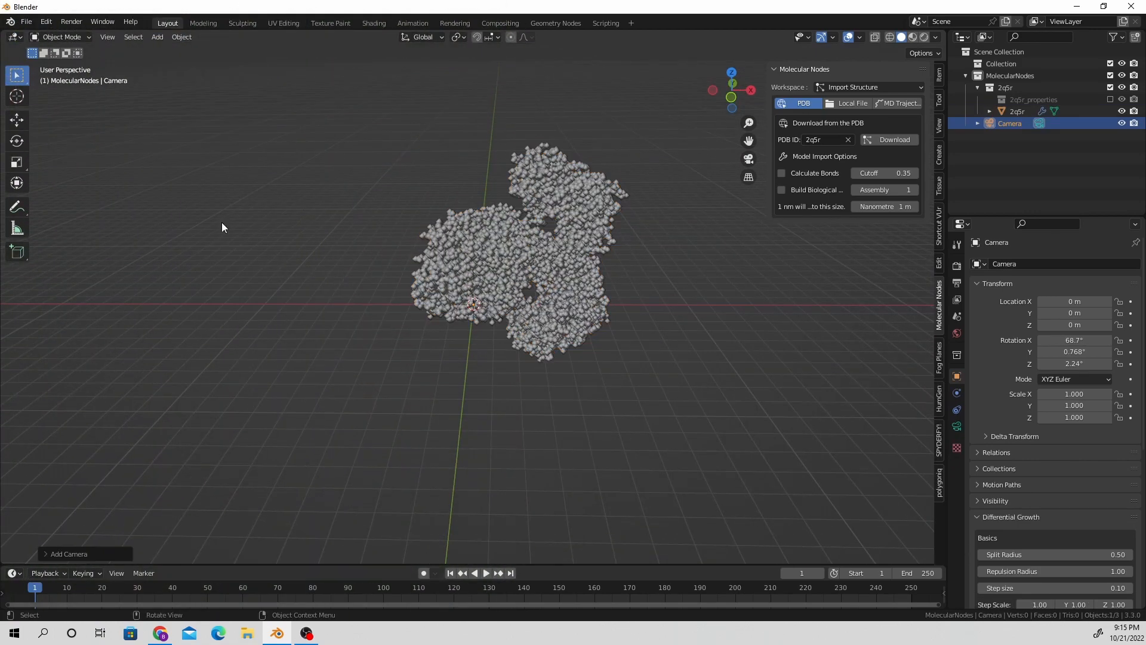
click(749, 158)
Step: Frame the whole protein in the camera by locking the camera to the view, and release the lock
click(938, 127)
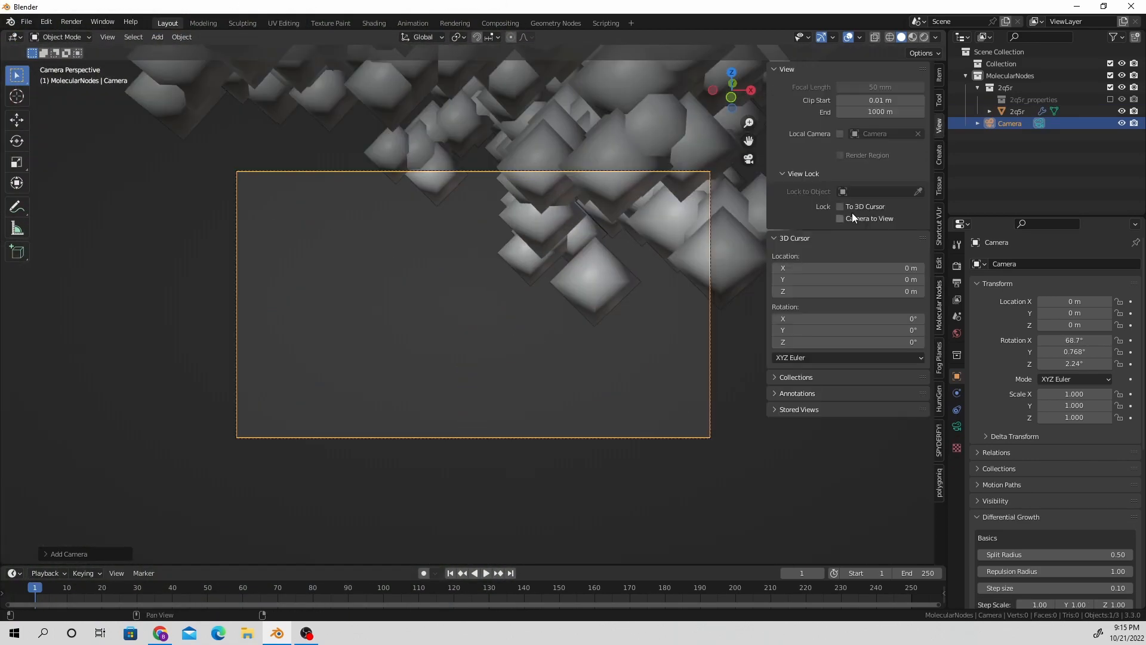
scroll(655, 305, down, 15)
middle_drag(634, 325, 588, 346)
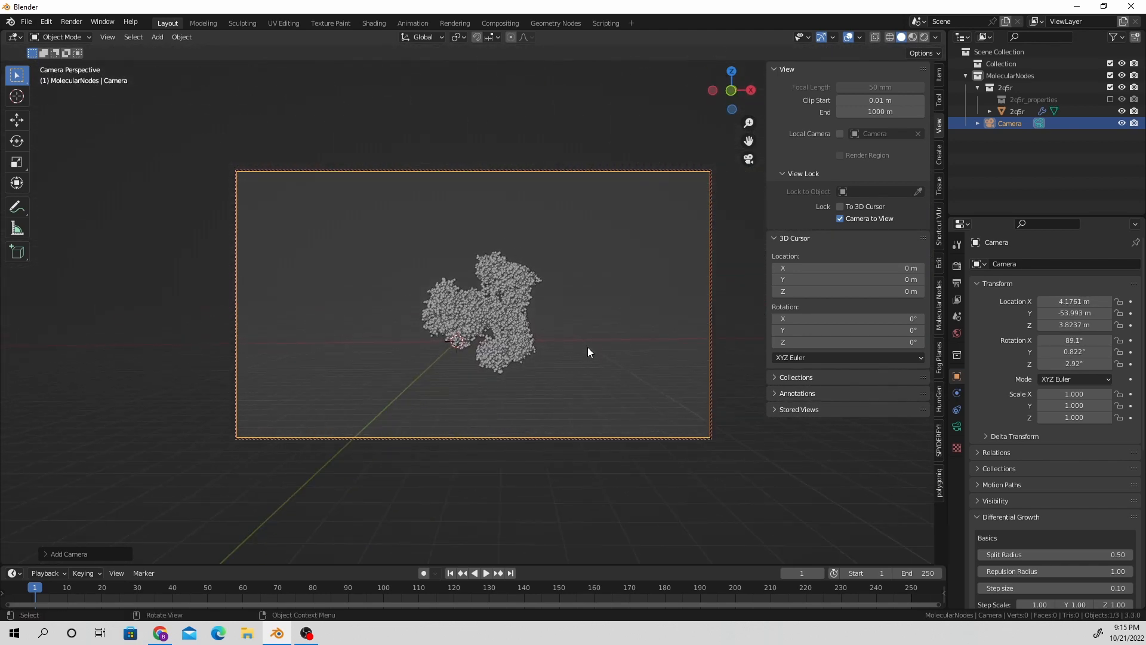
click(840, 219)
Step: Insert a Style Ribbon node between the MOL_style_colour and Group Output nodes of the 2q5r protein
scroll(466, 347, up, 3)
click(472, 336)
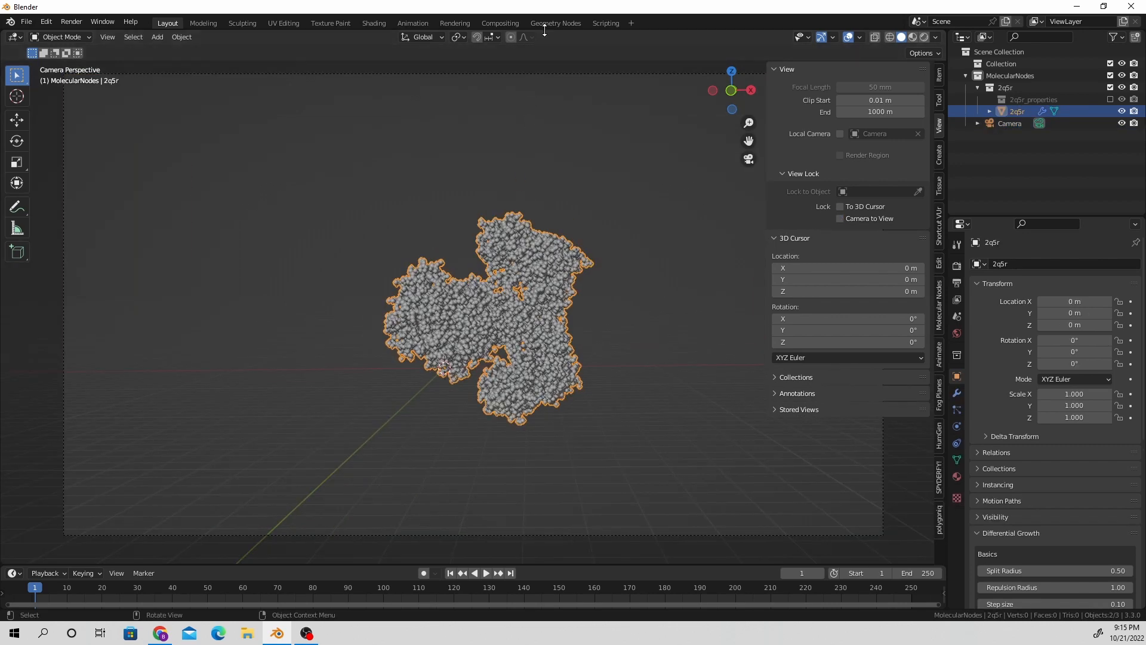
click(546, 25)
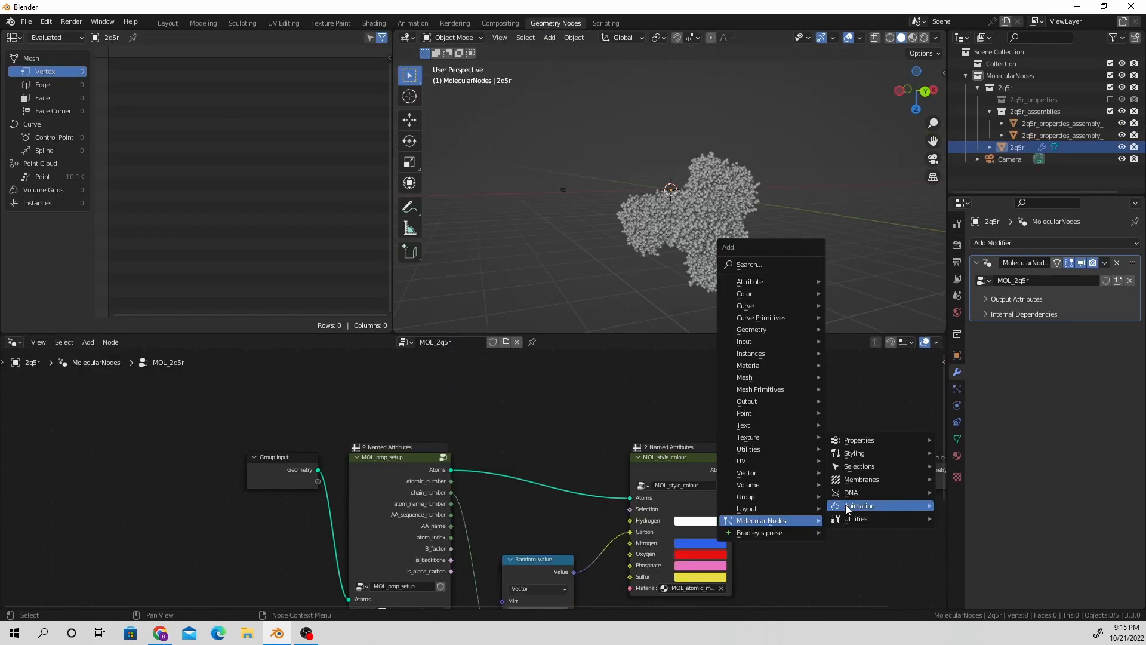
mouse_move(851, 444)
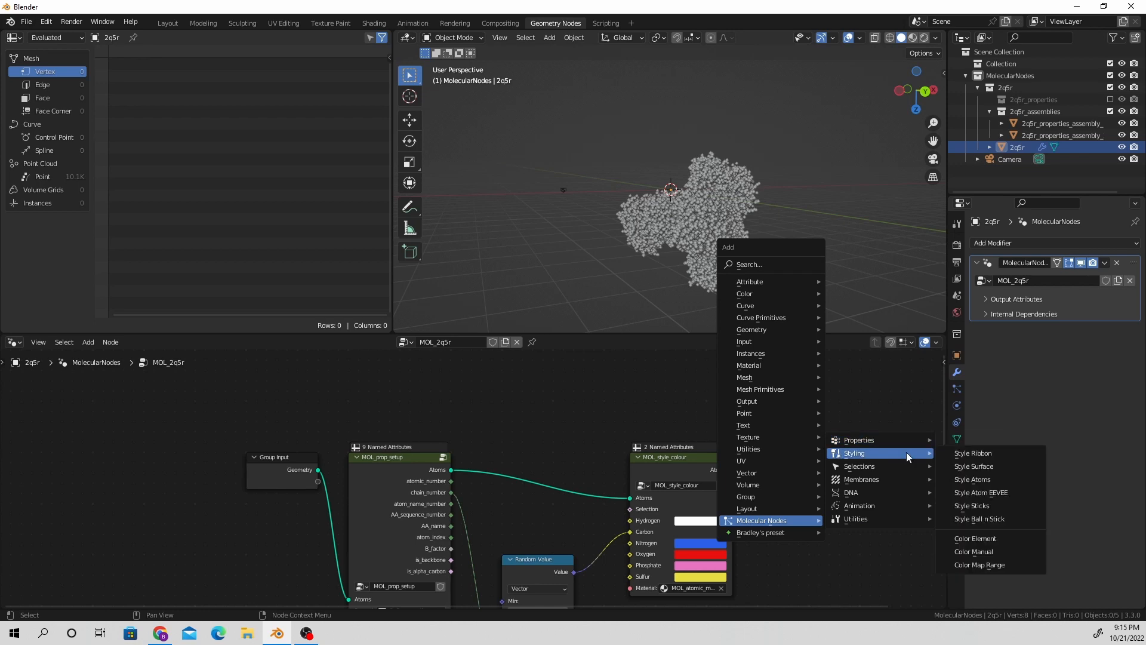
click(980, 479)
click(815, 457)
middle_drag(681, 240, 840, 234)
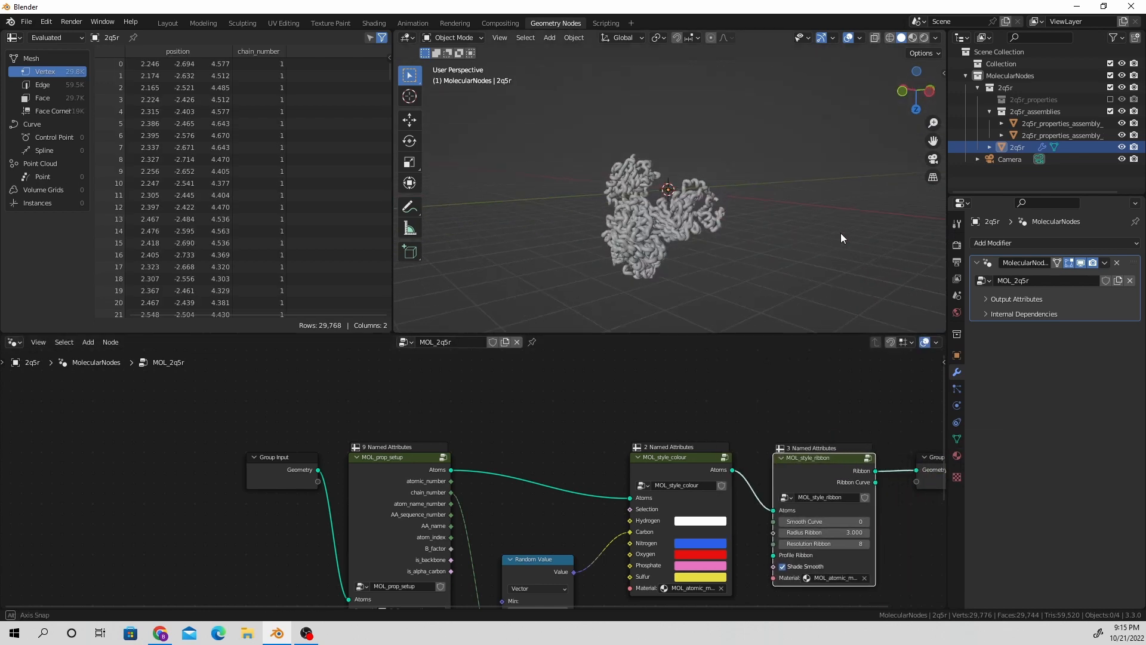
middle_drag(821, 441, 728, 409)
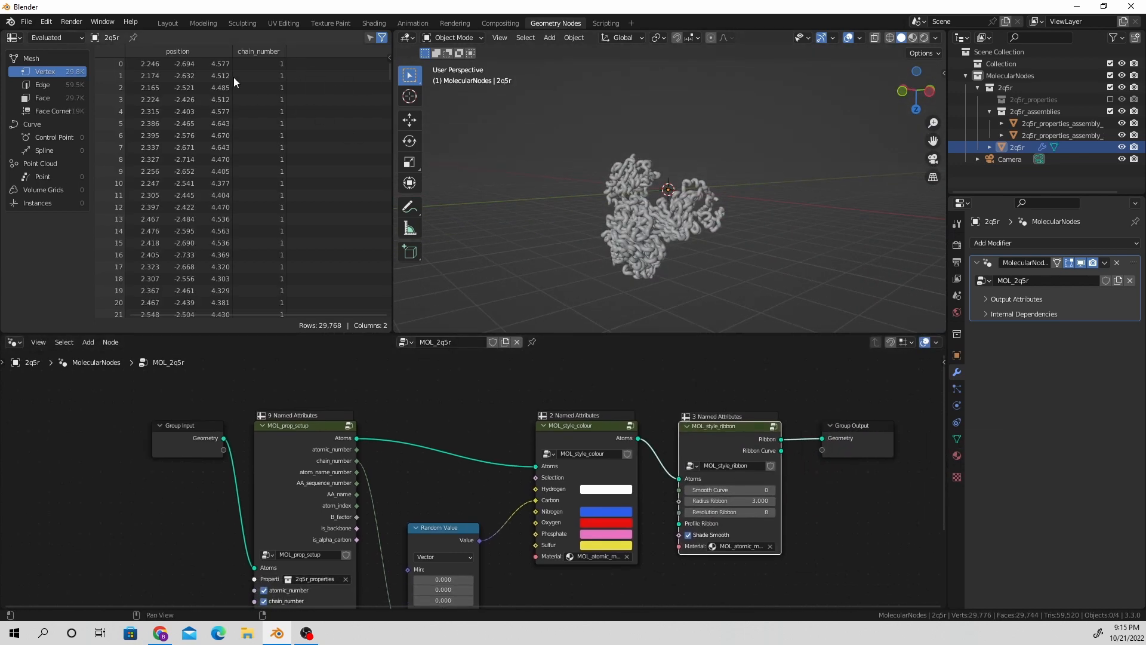
Step: Back in the Layout workspace, rotate 2q5r to about -165° X, -2.5° Y and 182° Z so it resembles an E
click(178, 26)
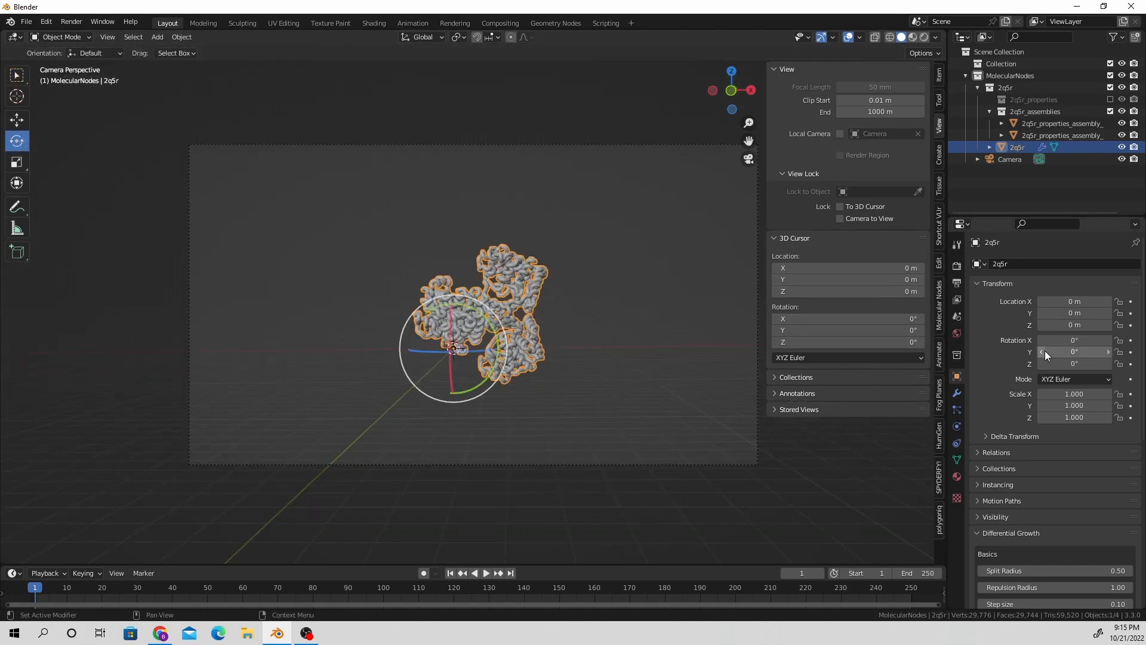
mouse_move(1061, 364)
mouse_down()
mouse_move(1084, 360)
mouse_move(1052, 348)
mouse_up()
key(ctrl+z)
middle_drag(573, 305, 514, 374)
drag(431, 382, 498, 385)
middle_drag(498, 391, 597, 326)
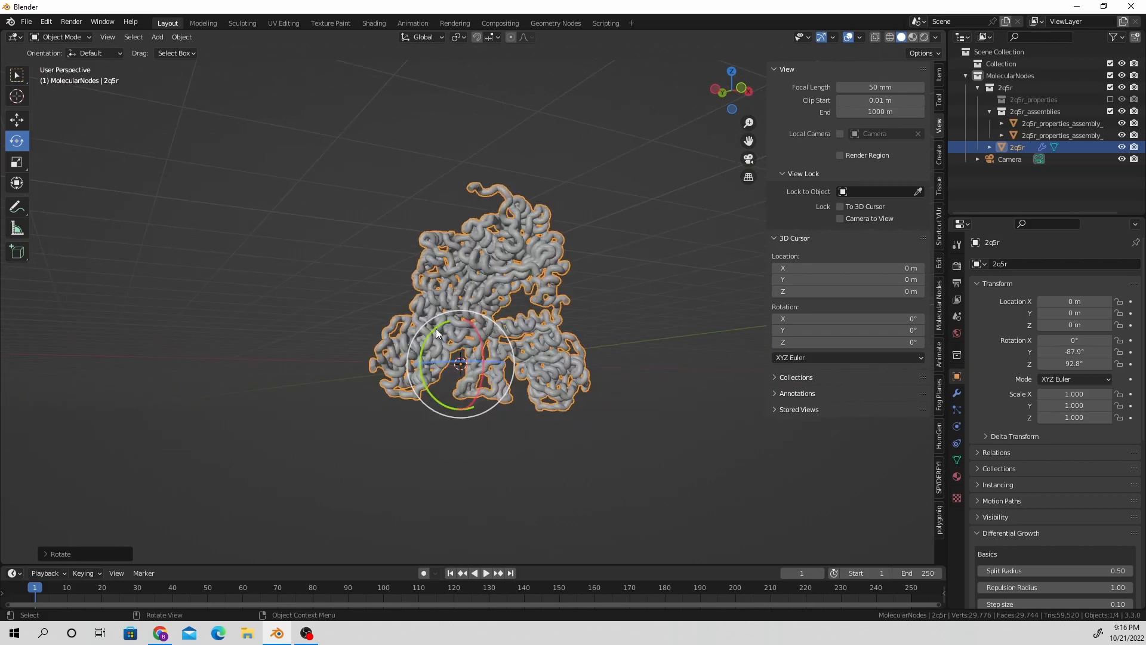
drag(429, 387, 487, 403)
middle_drag(487, 403, 405, 516)
drag(408, 335, 421, 361)
key(ctrl+z)
Step: In the camera view, move 2q5r to about X -6.09 m and Z 6.36 m and scale it to 0.786
click(748, 160)
drag(452, 321, 453, 210)
click(16, 121)
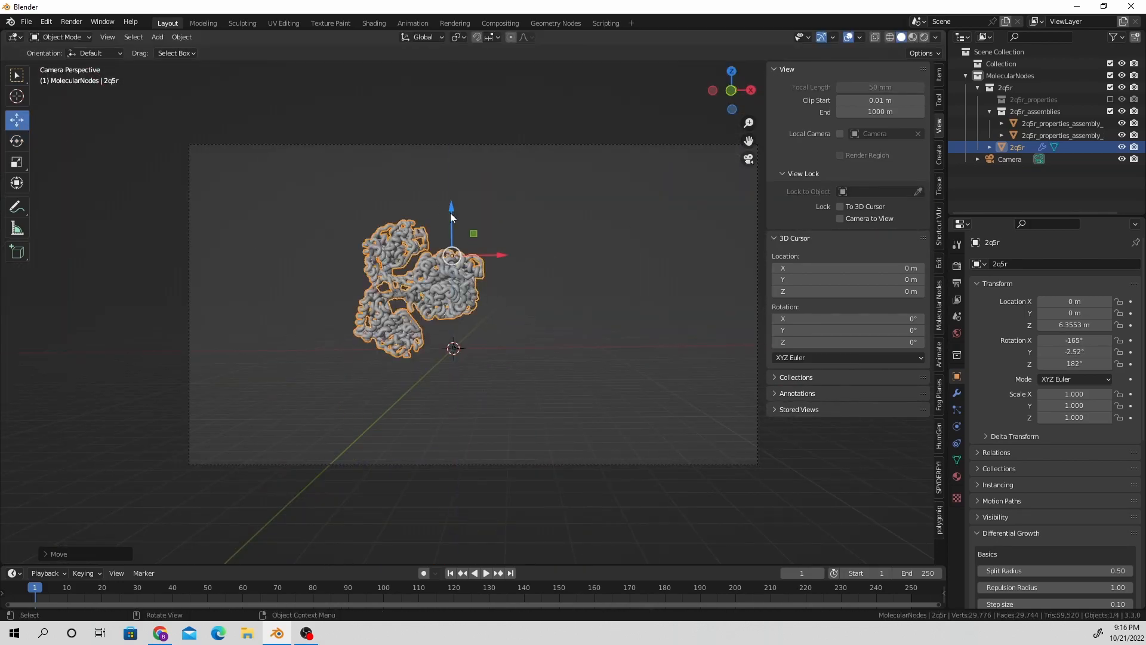
drag(501, 256, 385, 269)
key(s)
click(416, 284)
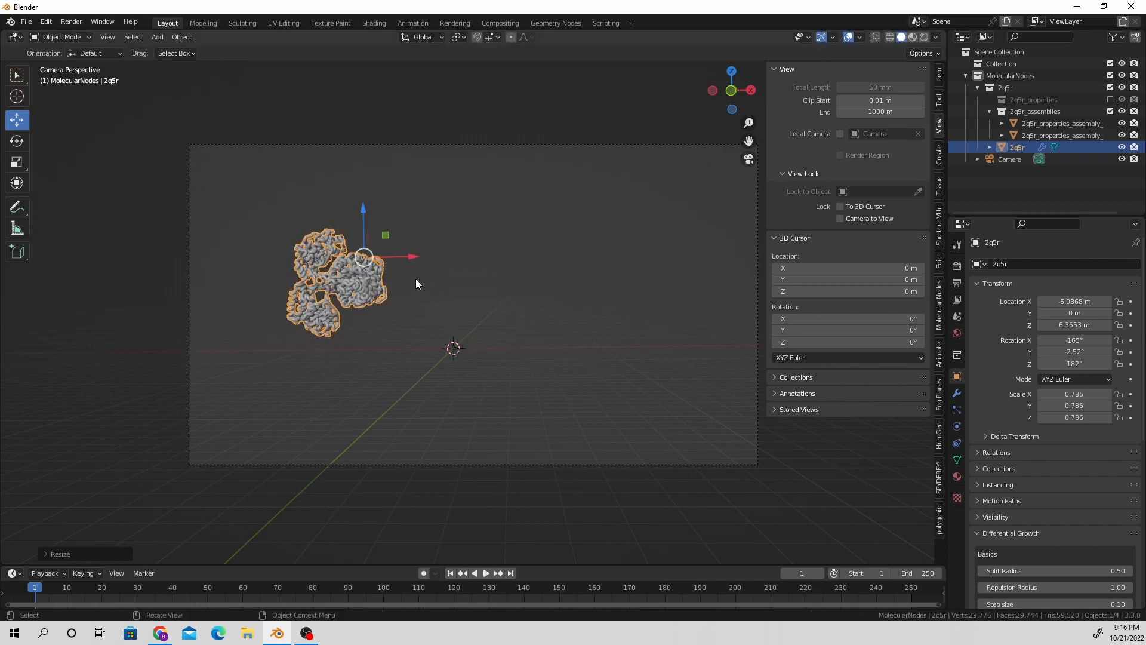
Step: Set the X rotation of 2q5r to -180° and shift it along X to about -7.43 m
drag(1075, 352, 1084, 352)
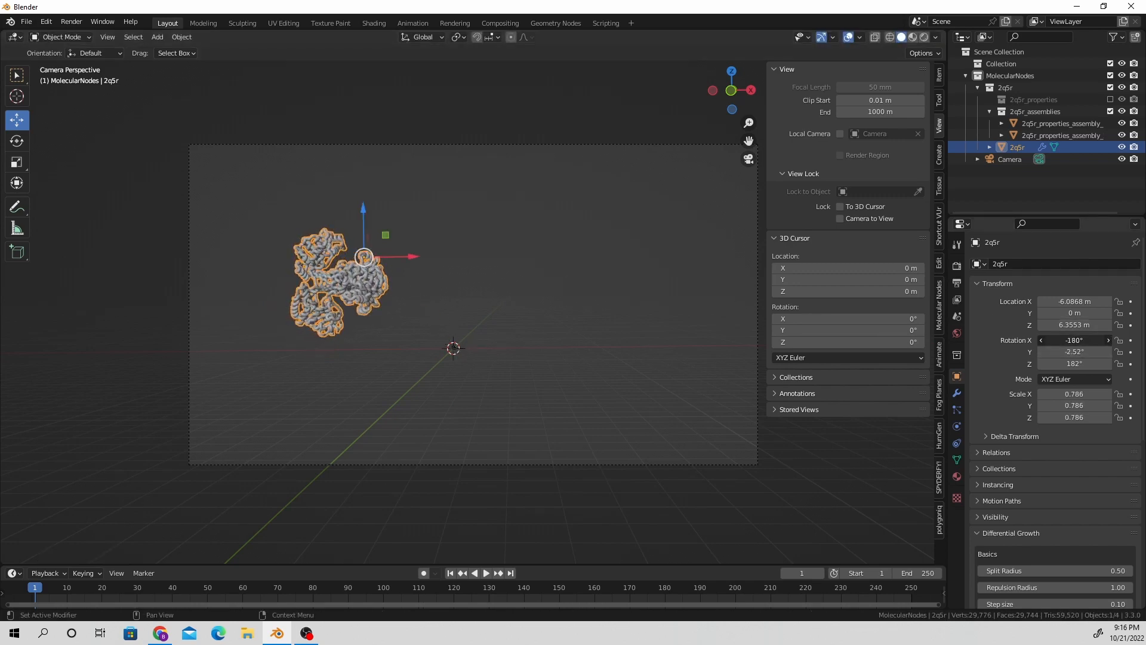
drag(408, 261, 397, 288)
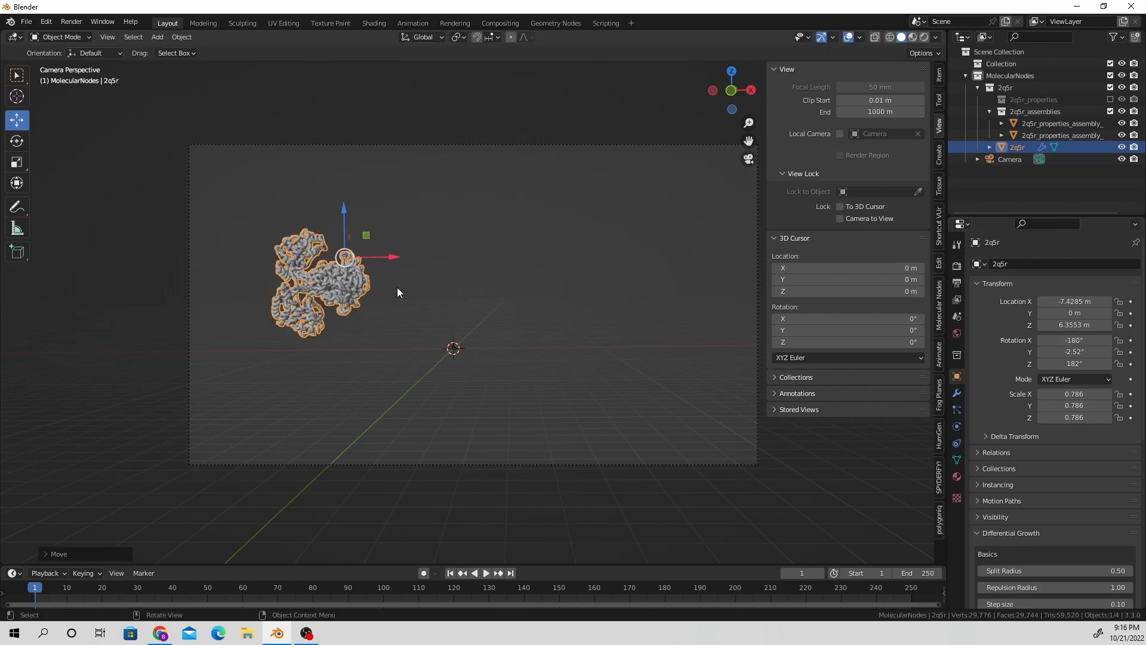
scroll(407, 309, up, 3)
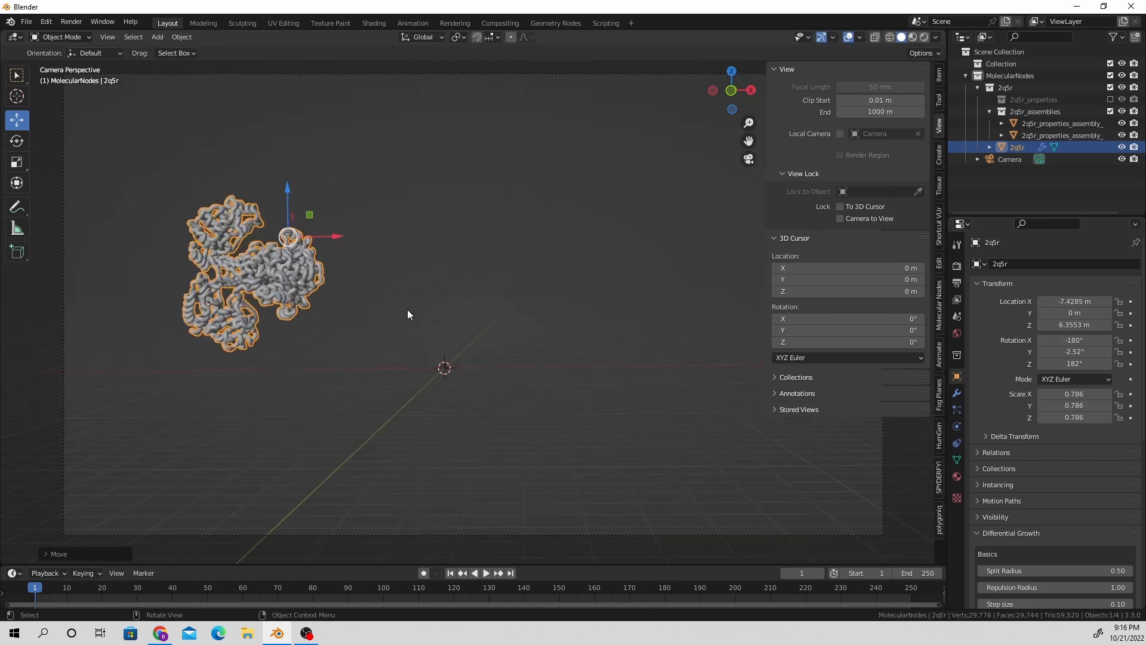
Step: Download the protein with PDB ID 1z85 and insert a Style Ribbon node before its Group Output
click(408, 310)
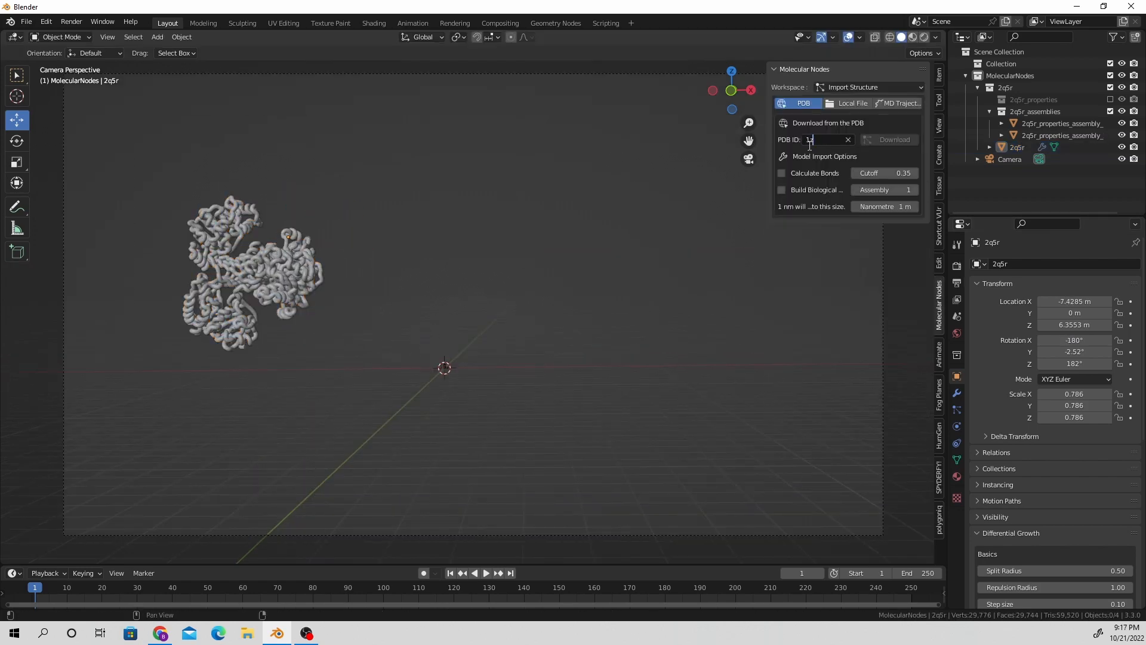
click(889, 139)
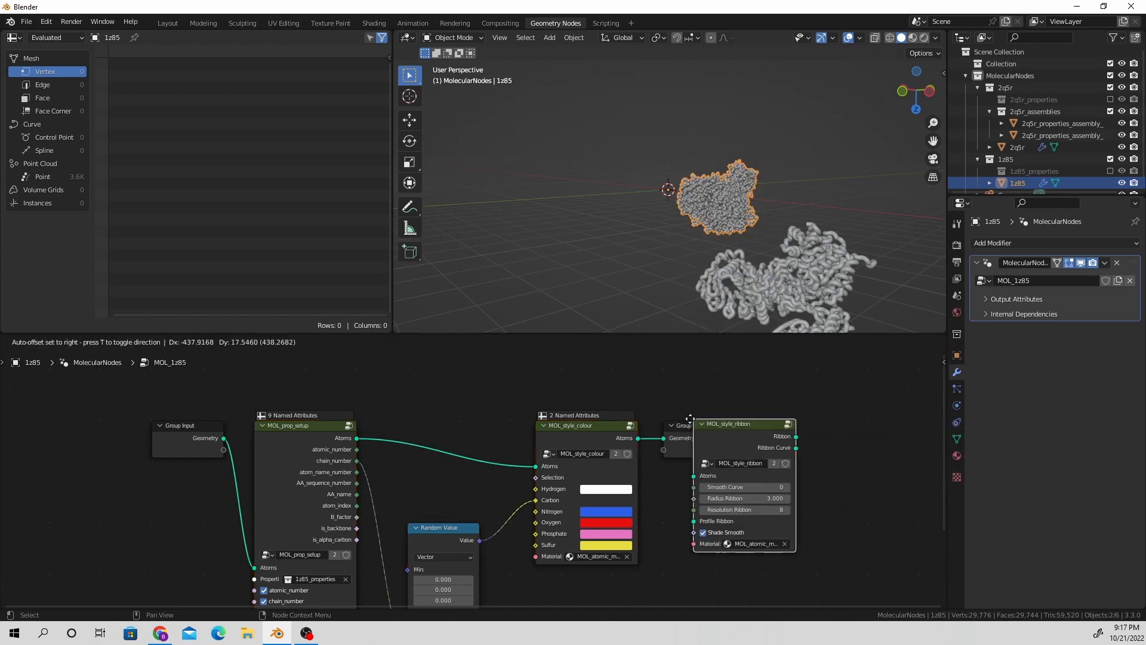
click(676, 416)
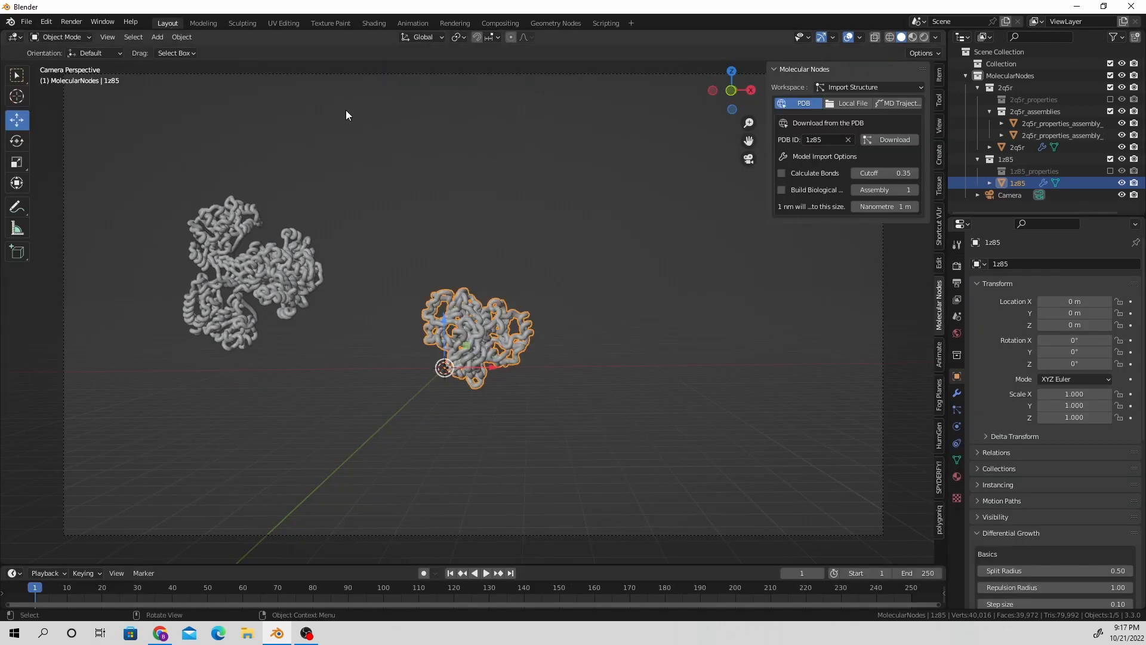
Step: Set the origin of 1z85 to its geometry and rotate it about 148° around Z in the top view
key(KP_7)
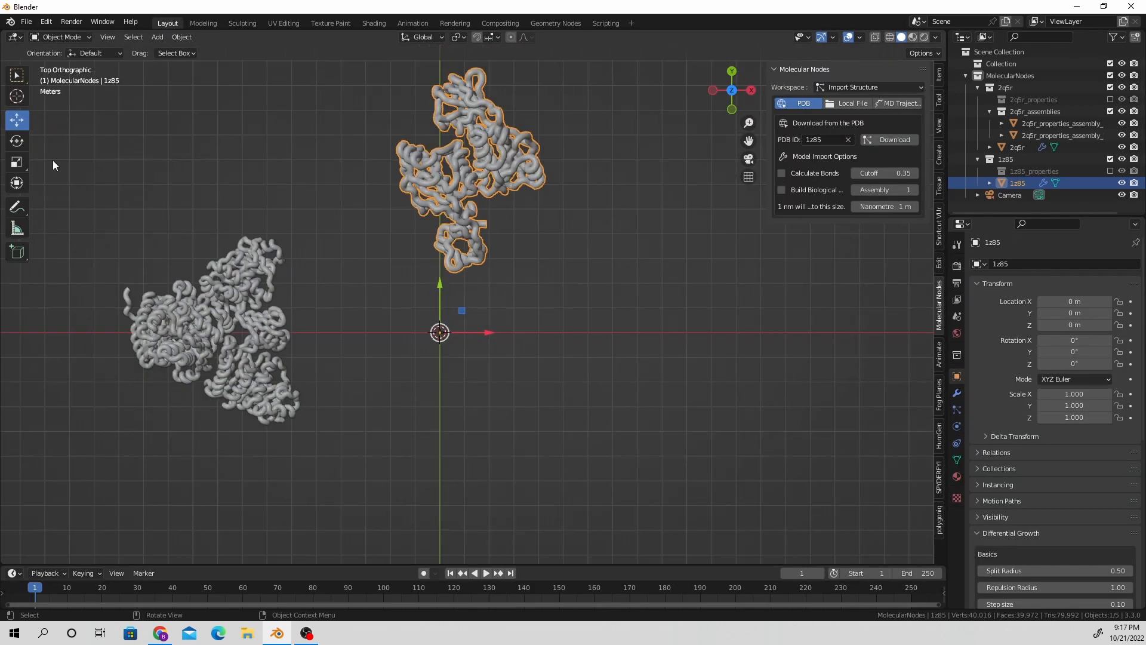
click(16, 141)
click(182, 37)
mouse_move(184, 62)
click(327, 75)
drag(431, 143, 484, 211)
Step: Snap 1z85 to the 3D cursor at the world origin
click(181, 37)
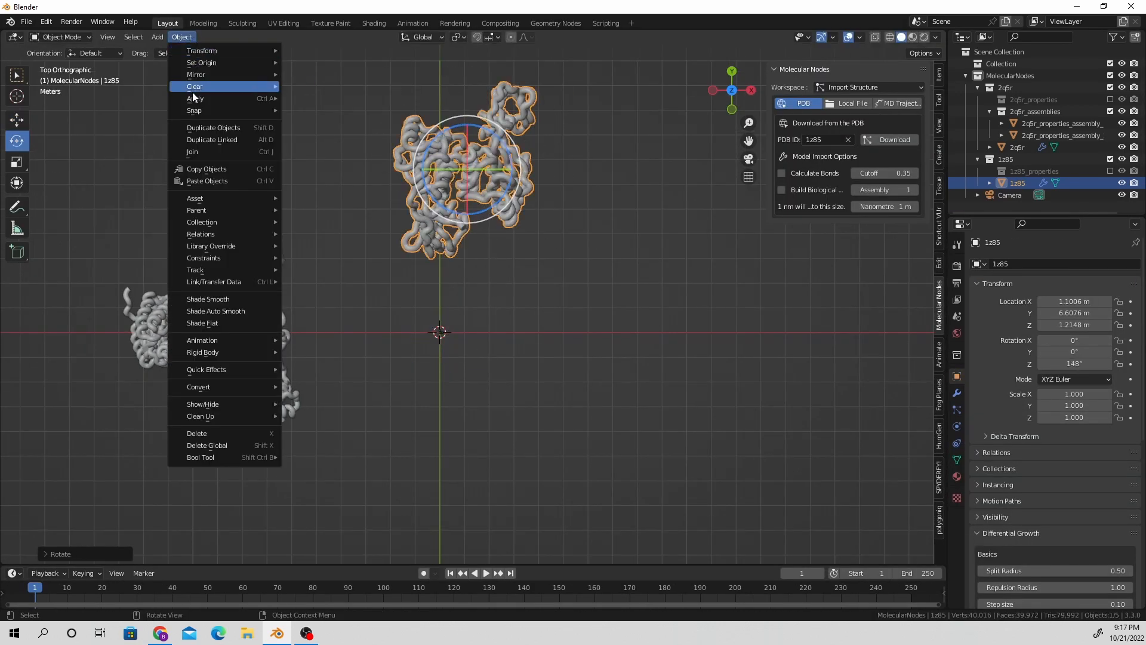
mouse_move(252, 115)
click(329, 122)
Step: Rotate 1z85 about its axes until it reads as an upright H in the camera view
click(749, 159)
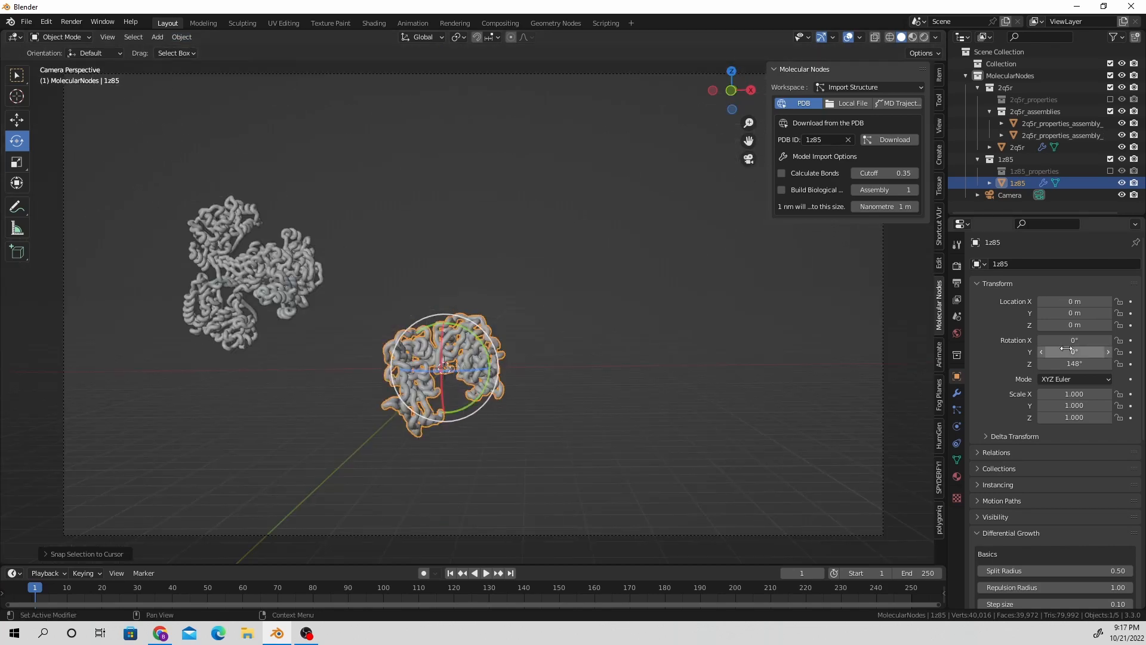
drag(1075, 340, 1051, 341)
middle_drag(514, 340, 436, 359)
scroll(439, 355, up, 2)
drag(427, 335, 421, 385)
click(749, 159)
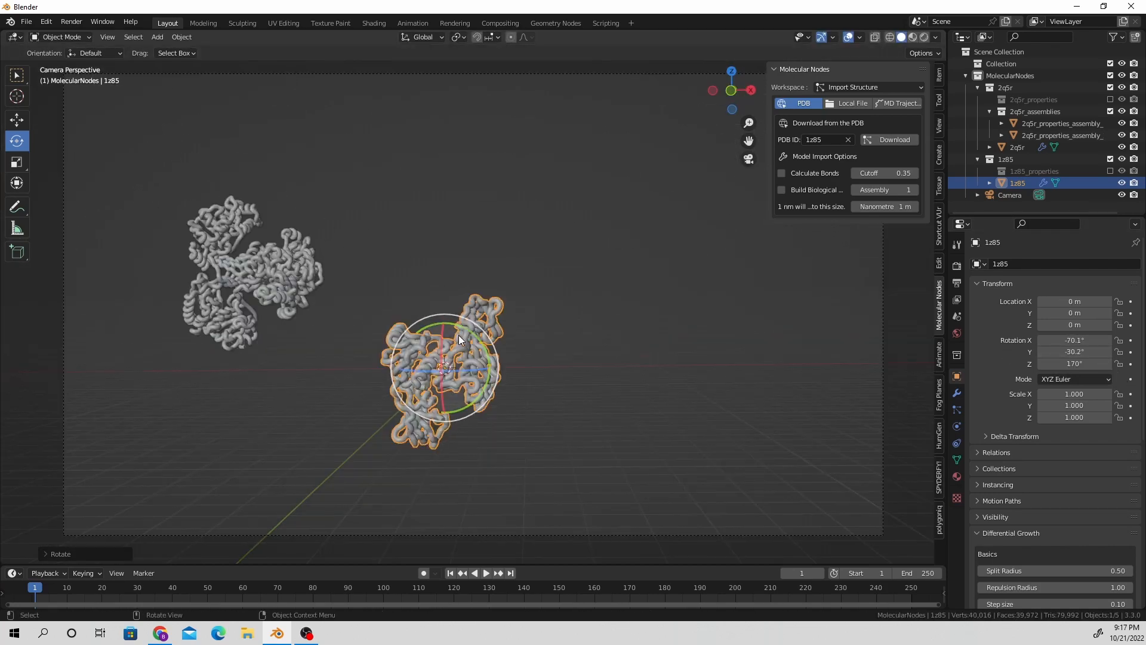
drag(486, 352, 478, 391)
Step: Raise the H protein to the E's height and move it sideways toward the E
click(17, 119)
drag(445, 317, 445, 209)
click(17, 140)
drag(496, 263, 273, 237)
Step: Shift the E protein farther toward the frame edge and place the H beside it at about X -4.95 m
click(568, 293)
click(245, 223)
click(17, 120)
click(364, 242)
drag(439, 258, 388, 259)
Step: Check the letter T's protein ID in Chrome, and import 3e98 from the PDB in Blender with the ribbon style
click(169, 637)
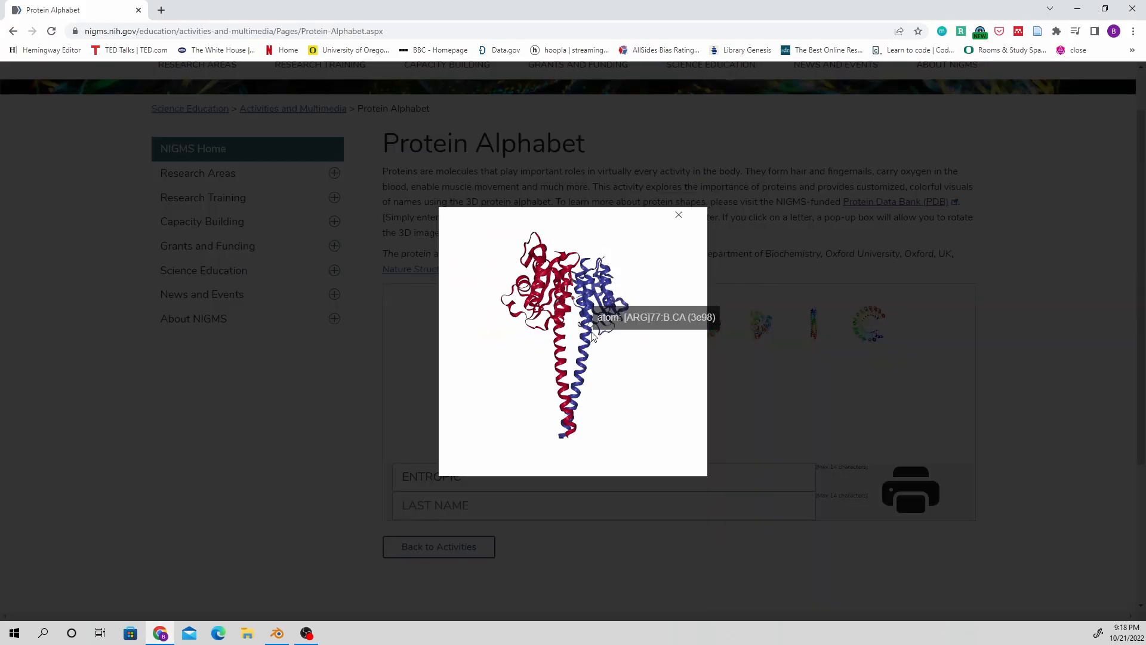
click(277, 633)
text(8)
key(Return)
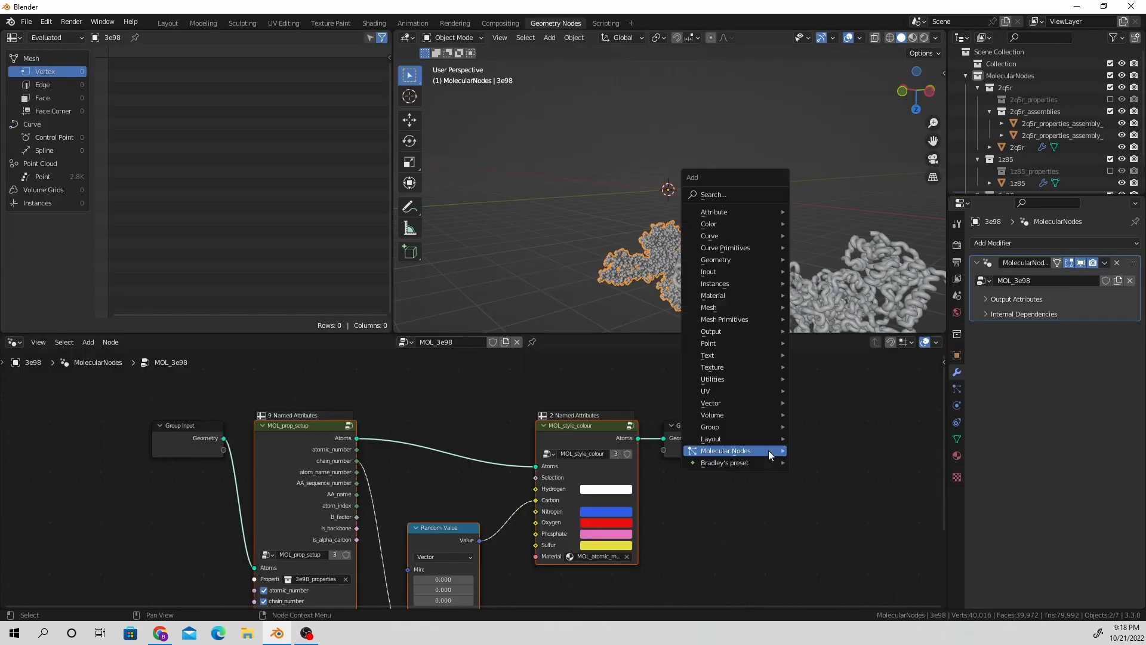
Step: Set the origin of 3e98 to its geometry and rotate it upright, about 88.4° around X, so it resembles a T
click(181, 37)
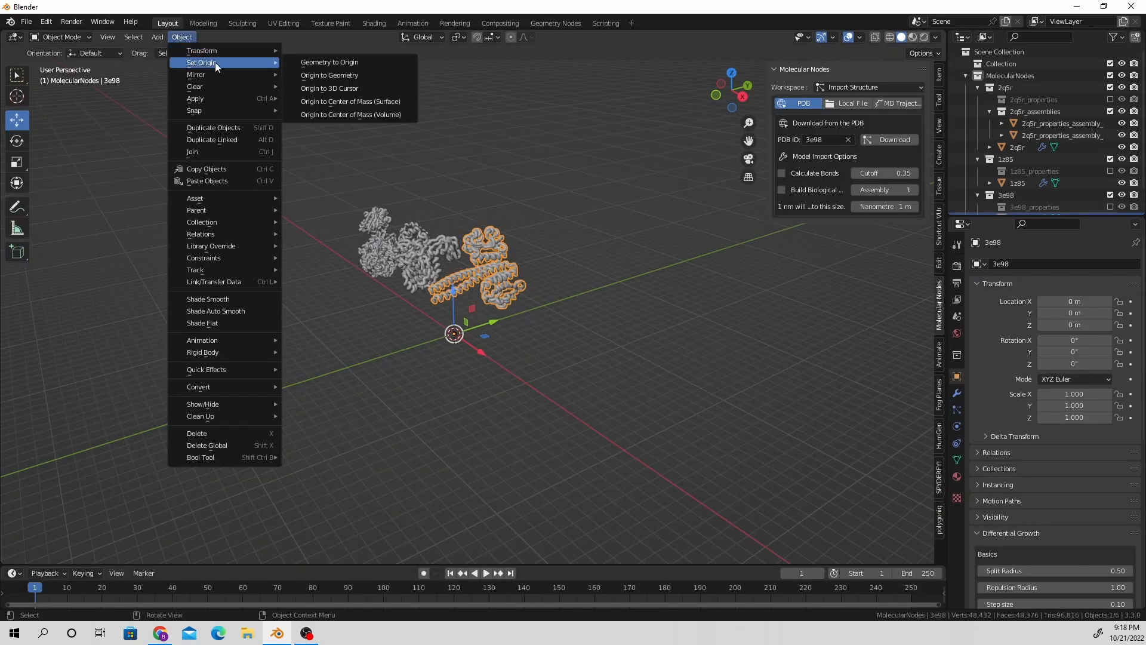
click(334, 75)
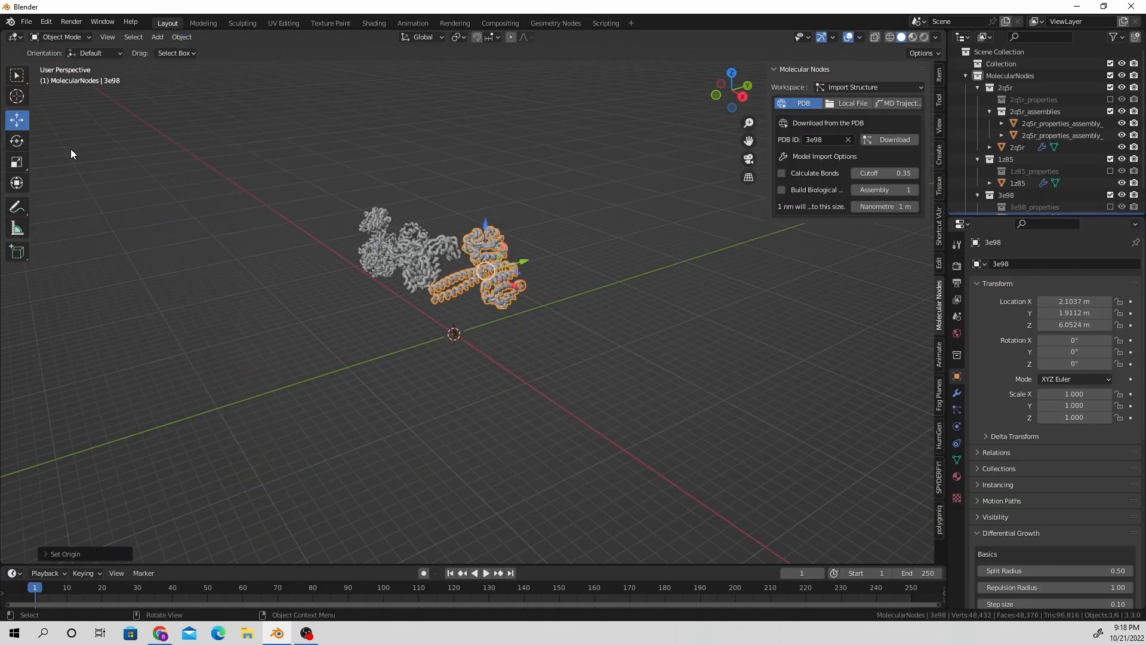
click(17, 140)
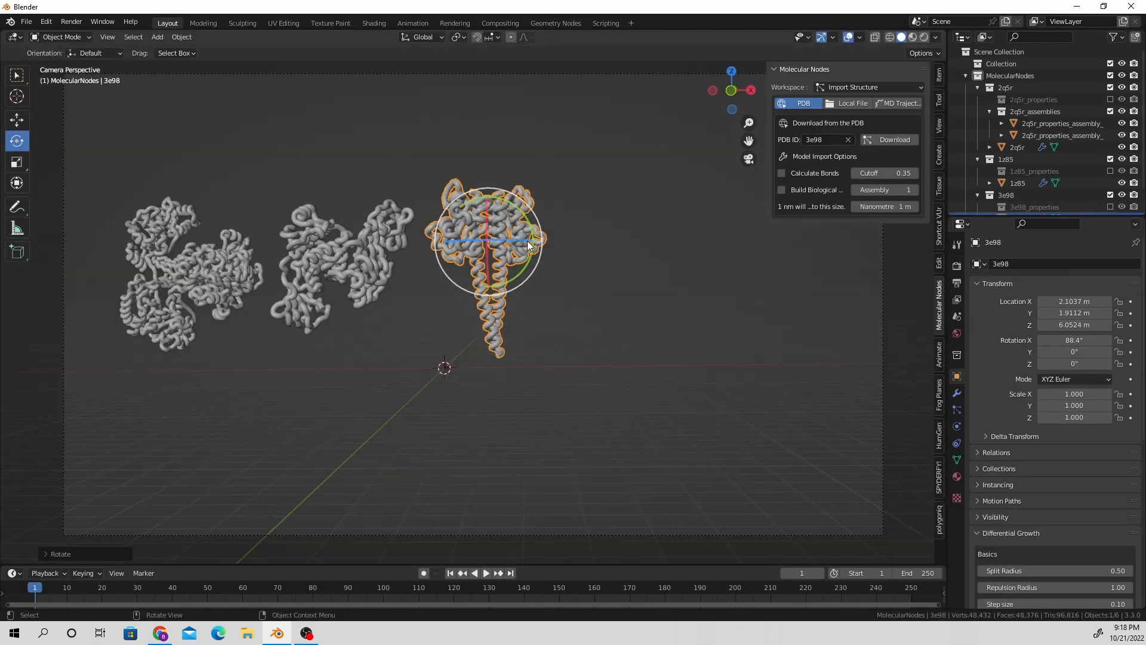
drag(528, 242, 515, 271)
Step: Fine-tune the Z and Y rotation of the T protein and scale it down to suit the neighbouring letters
drag(1075, 363, 1065, 364)
drag(1074, 351, 1082, 352)
key(s)
click(665, 352)
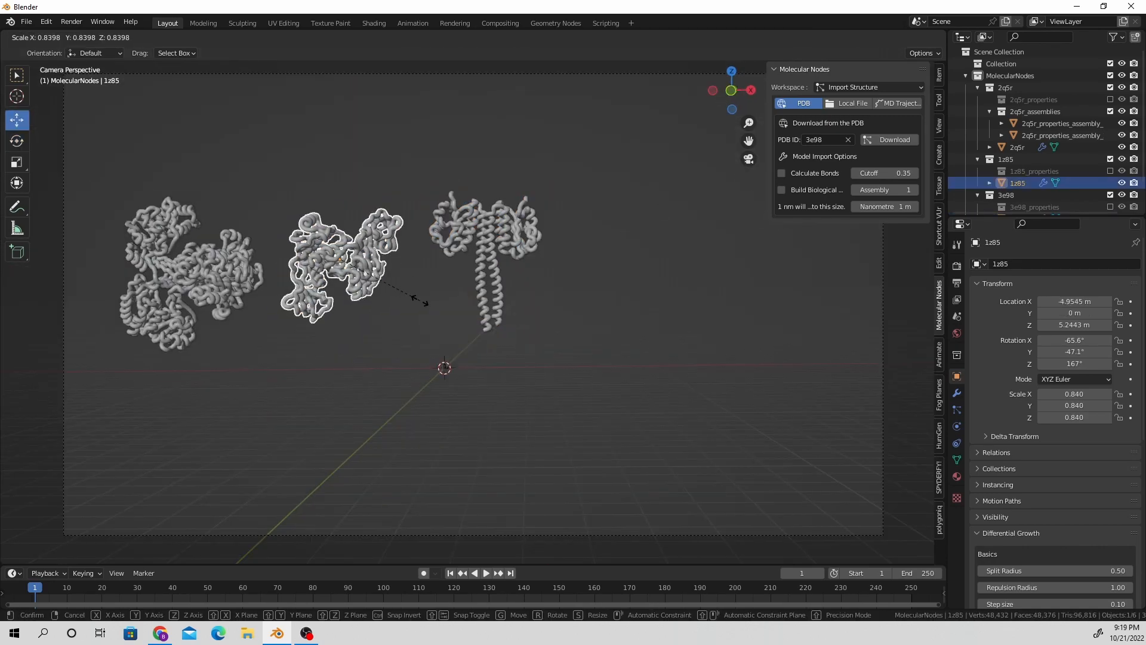
Step: Shift the T protein to about X 1.47 m, and import 2arp from the PDB with the ribbon style
drag(525, 240, 501, 245)
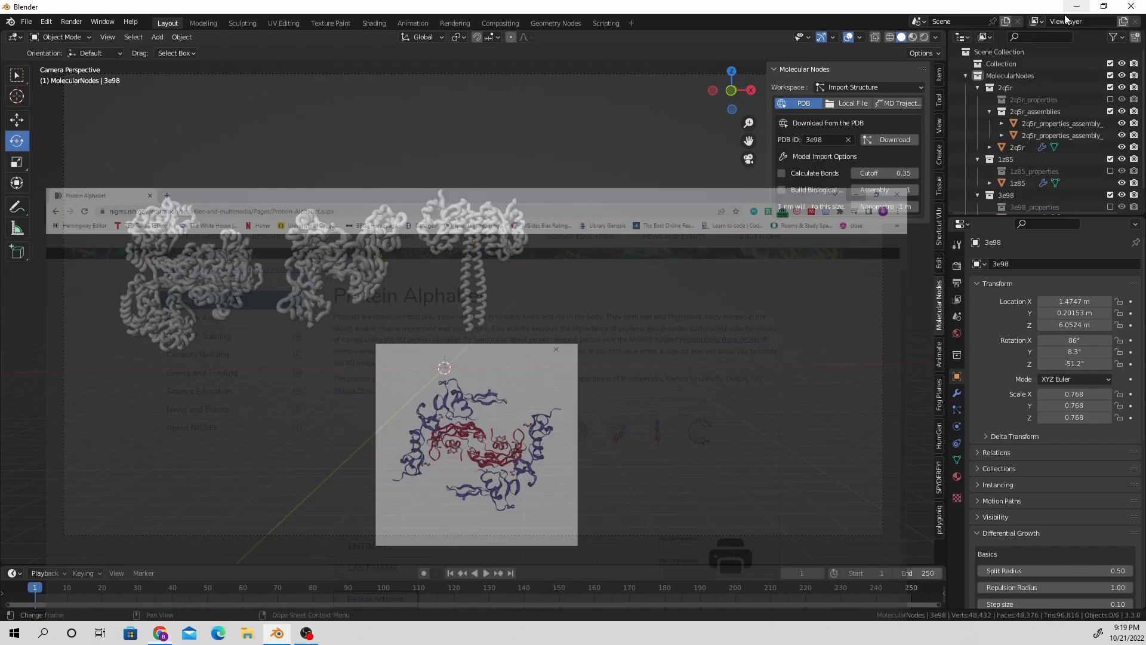
click(834, 141)
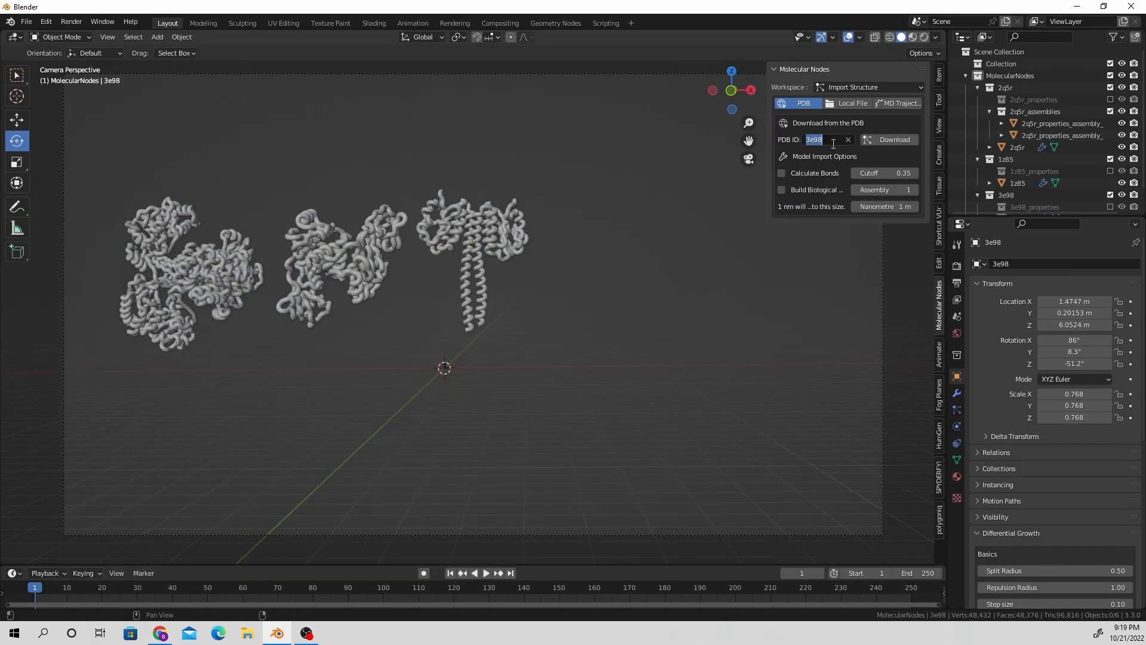
click(889, 139)
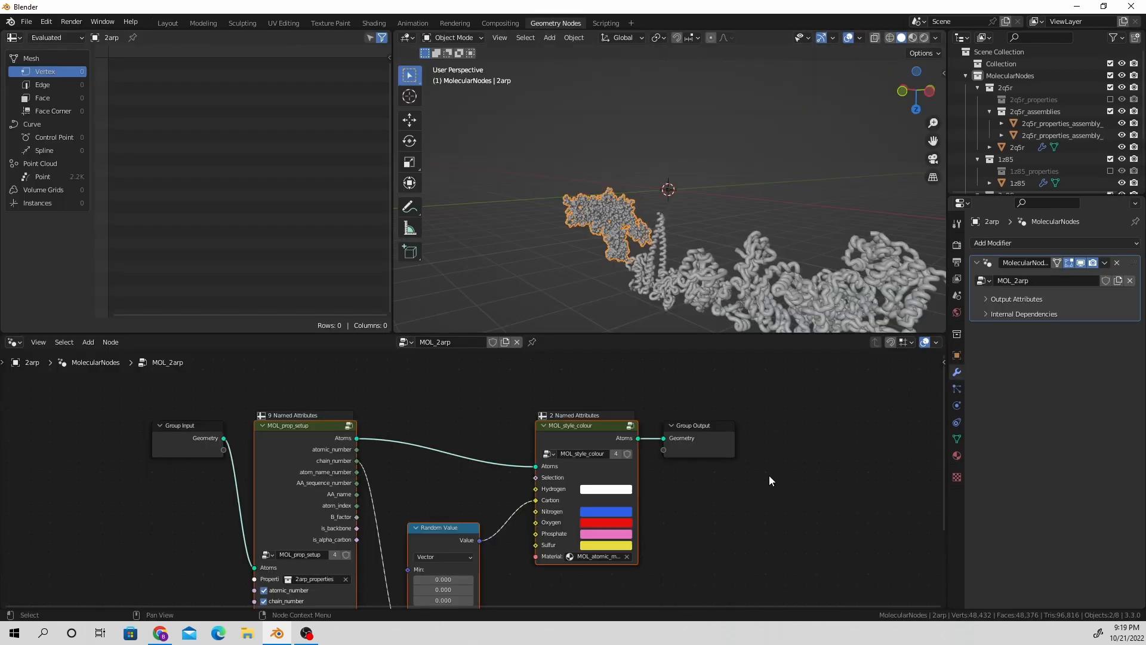
key(shift+a)
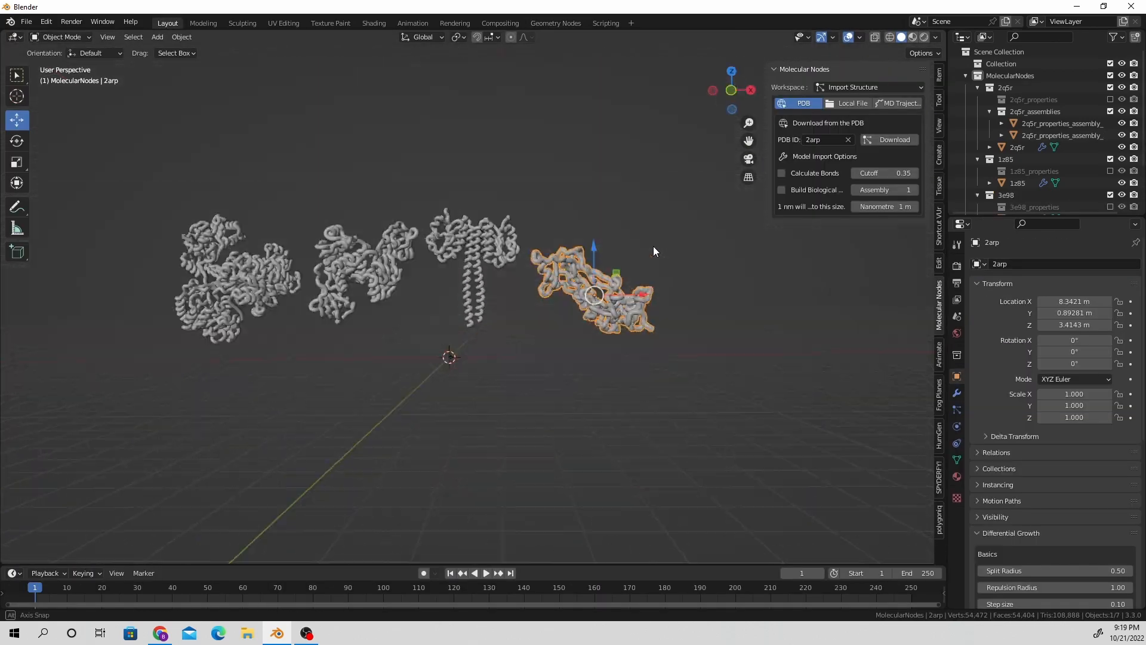
Step: Rotate 2arp to about -150° X, -53.4° Y and 80.9° Z so it reads as an R in the camera view
middle_drag(653, 246, 521, 318)
click(17, 141)
drag(478, 432, 512, 382)
middle_drag(512, 335, 669, 280)
drag(574, 245, 633, 269)
key(KP_0)
drag(627, 249, 618, 215)
Step: Place the R protein beside the T at about X 6.88 m, scale it to about 0.877 and fine-tune its rotation
click(17, 120)
drag(666, 261, 634, 261)
key(s)
click(391, 258)
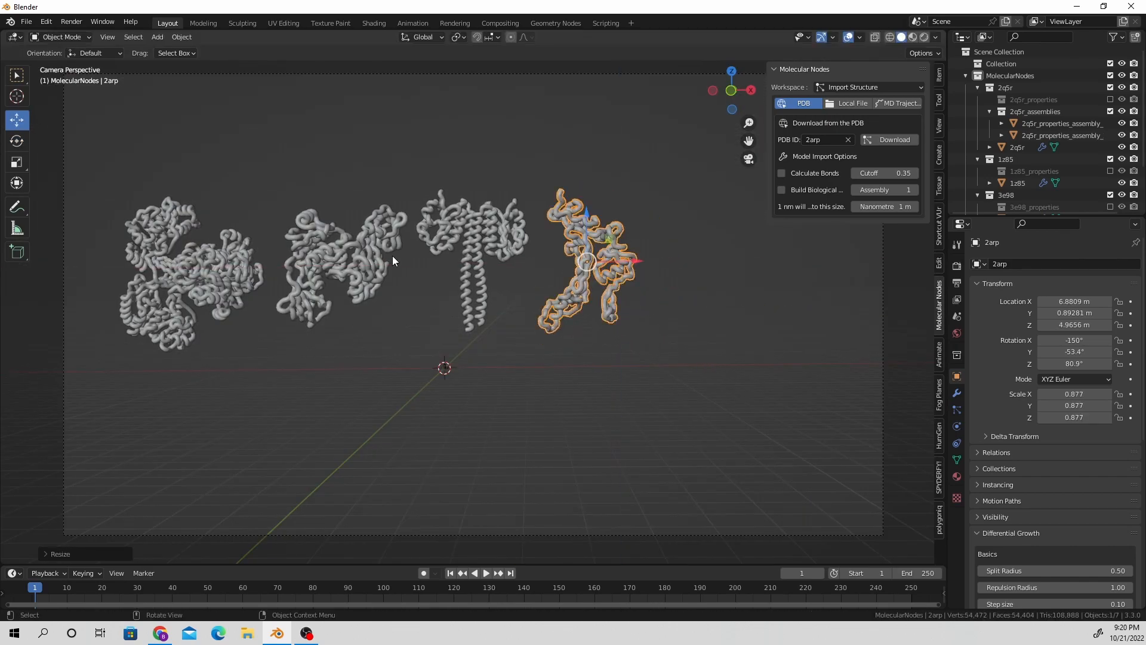
click(17, 141)
drag(564, 222, 558, 223)
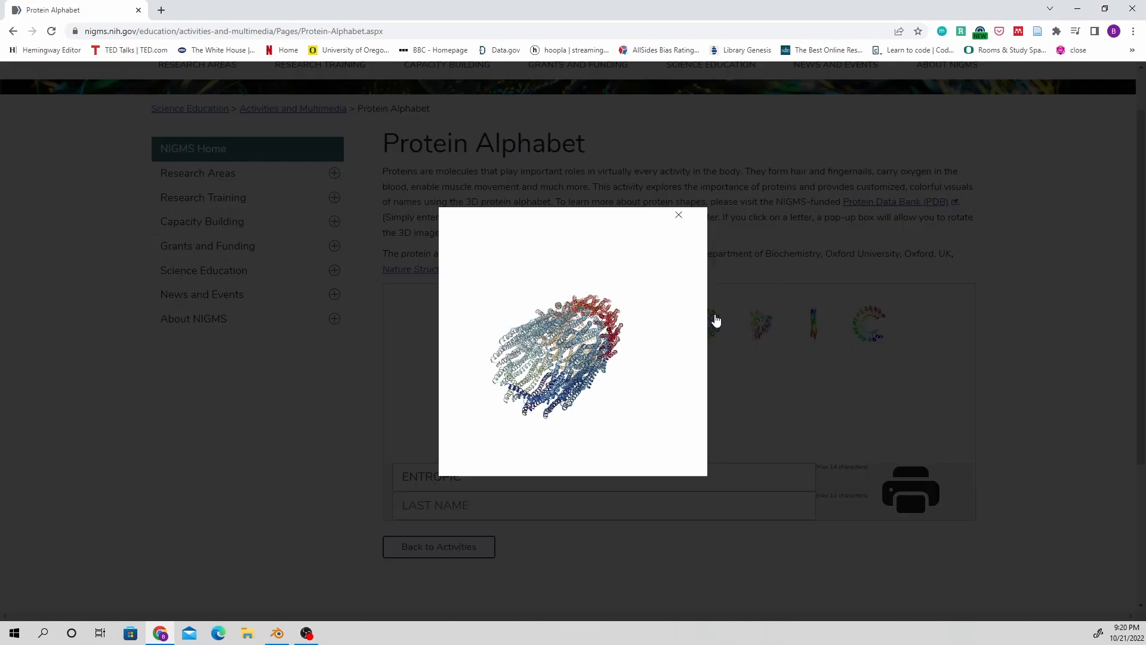
Step: Import 2wcd from the PDB for the letter O and save the file as entropic.blend
click(829, 135)
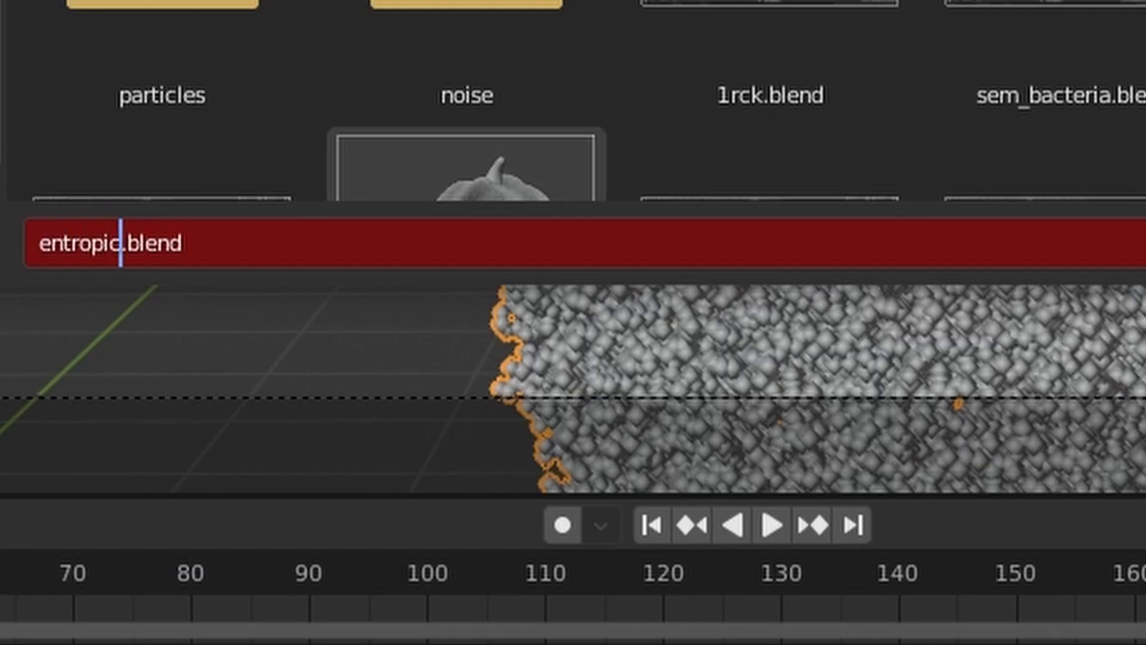
key(Return)
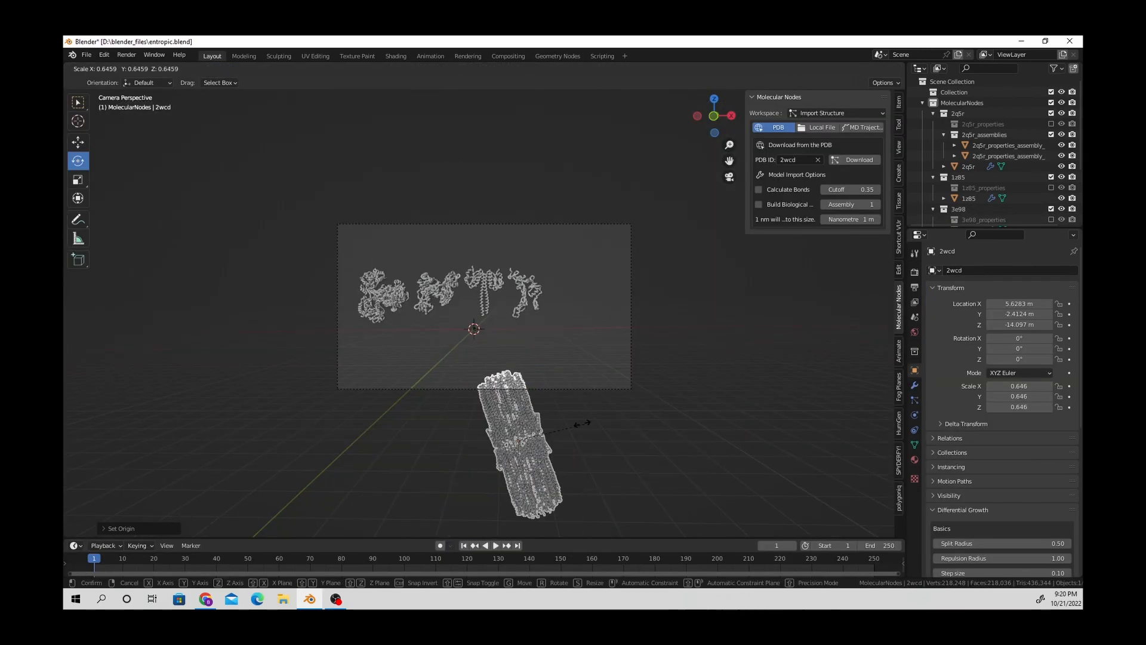
Step: Scale 2wcd down to about 0.452 and raise it along Z toward the row of letters
key(g)
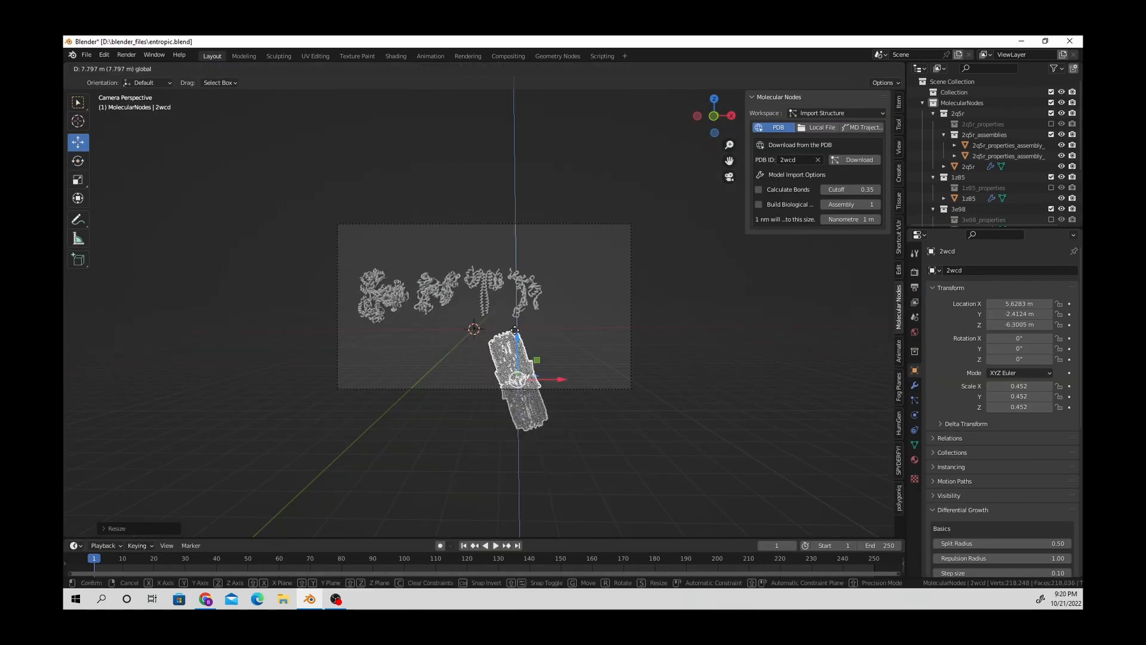
click(536, 267)
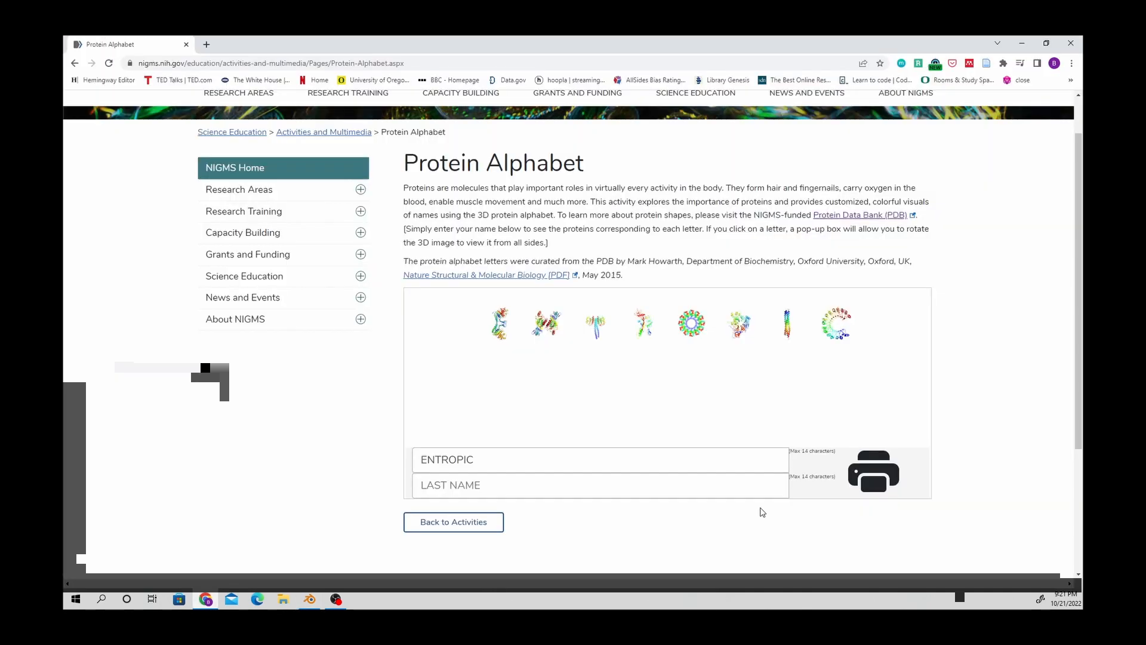
Step: Import 3afc from the PDB for the letter P and rotate it toward the letter's shape
click(645, 317)
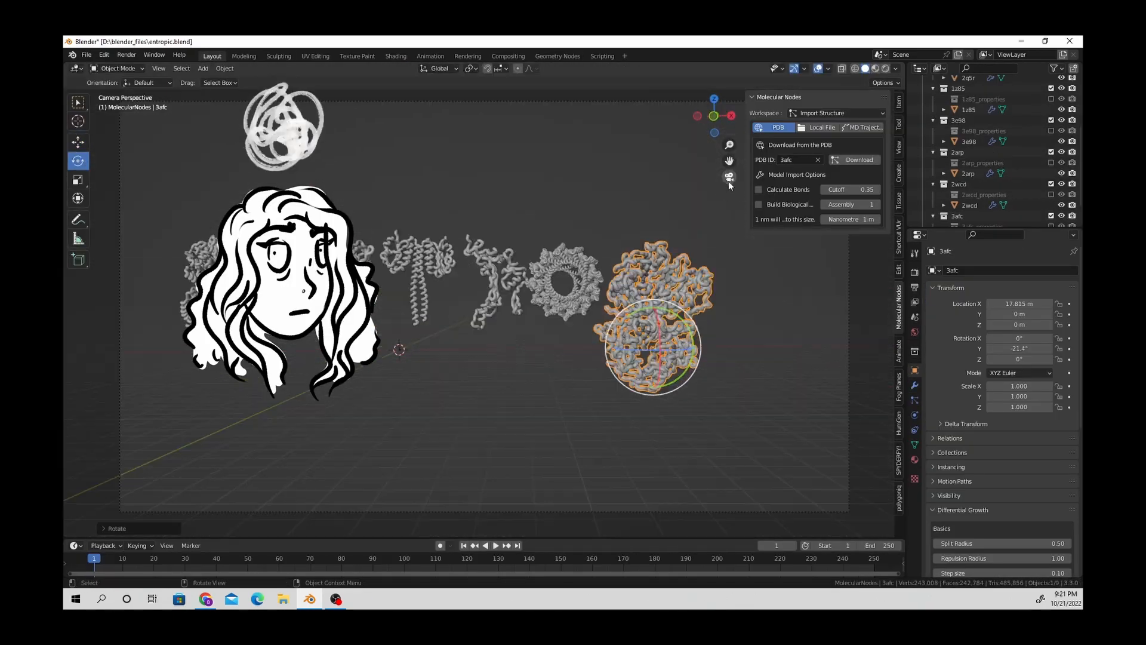
mouse_move(636, 301)
mouse_down()
mouse_move(625, 325)
mouse_move(642, 319)
mouse_up()
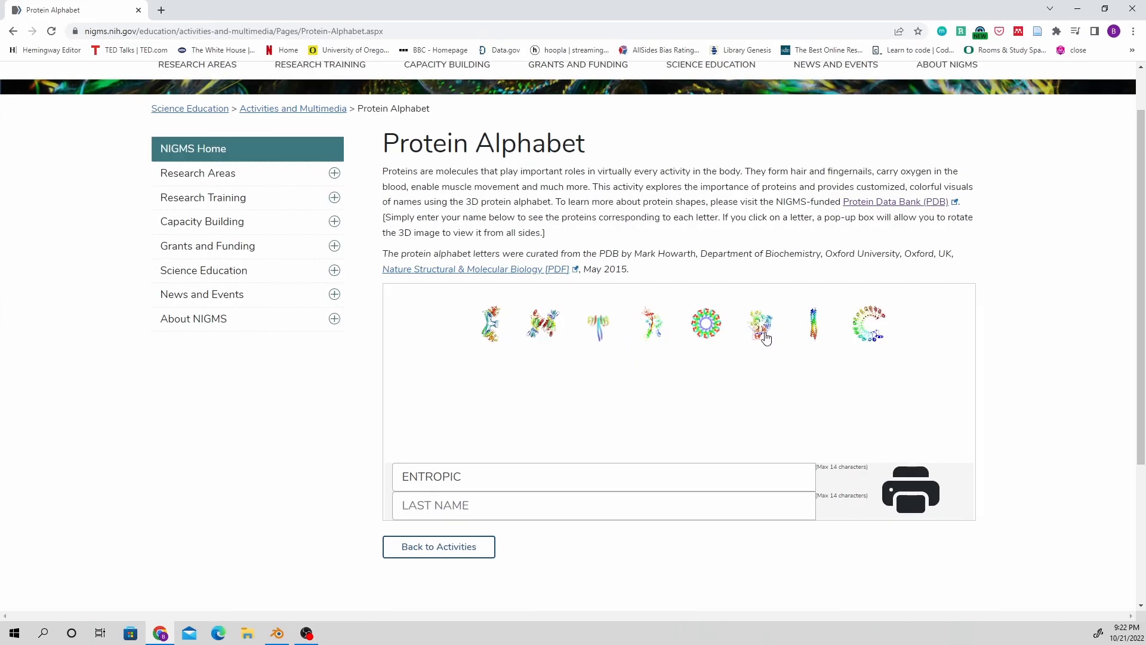
Step: Open the P's 3D model on the Protein Alphabet page in Chrome and rotate it to study its P orientation
click(766, 338)
click(719, 330)
click(770, 338)
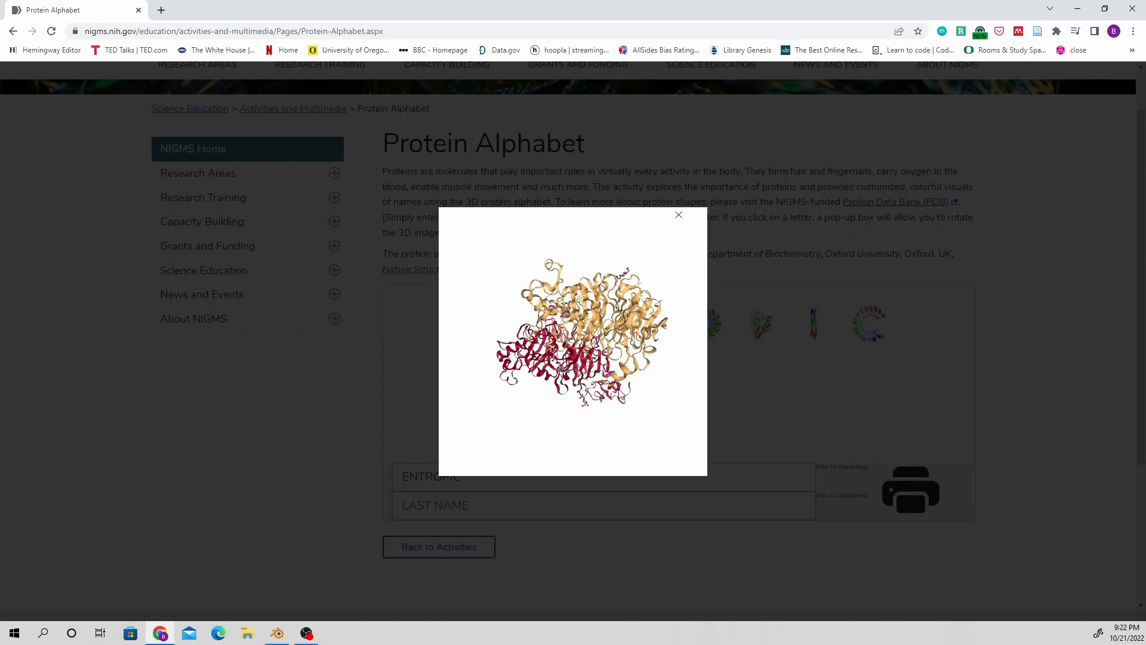
drag(619, 389, 651, 404)
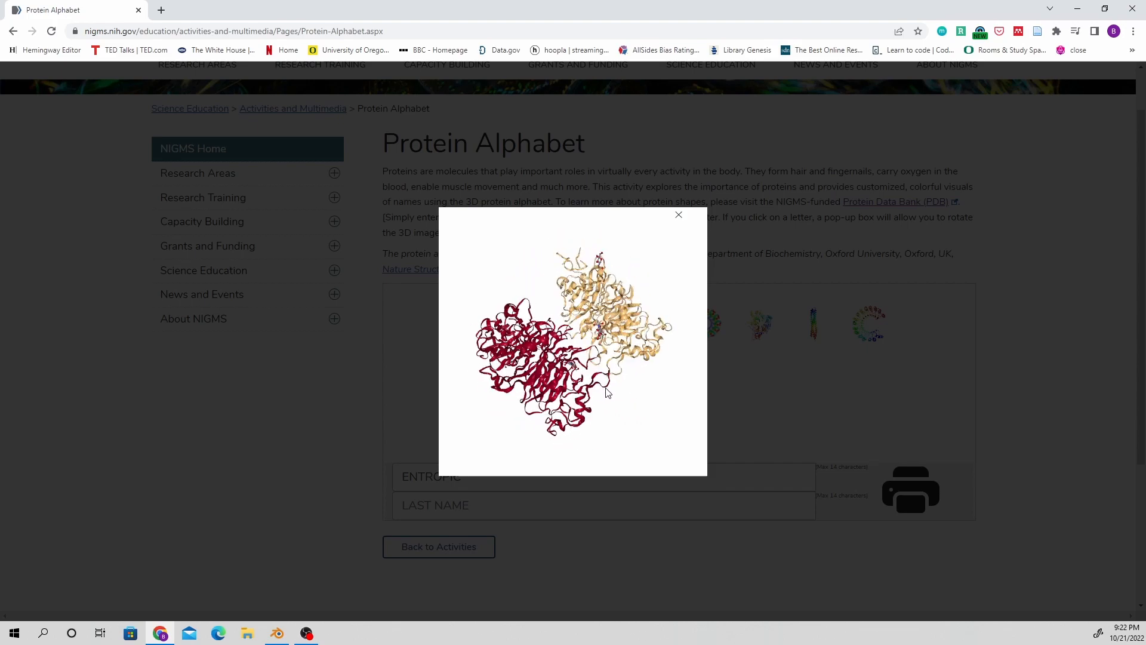
drag(573, 383, 538, 420)
click(980, 478)
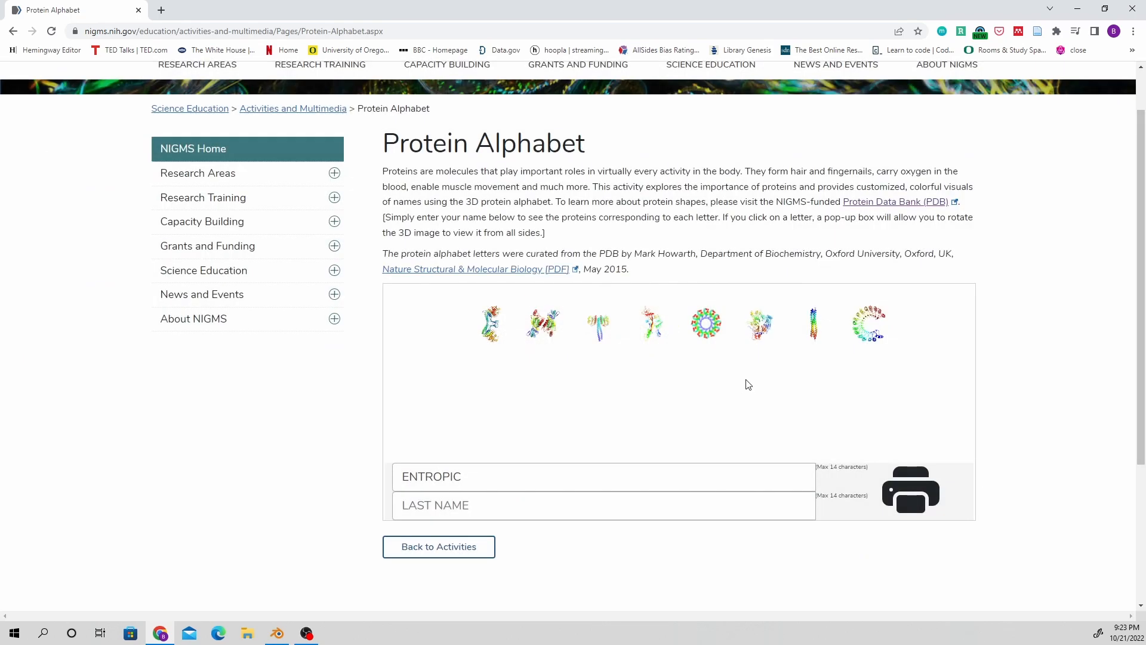
Step: Magnify the alphabet figure in the "Say it with proteins" PDF and compare its P with 3afc in Blender
click(760, 349)
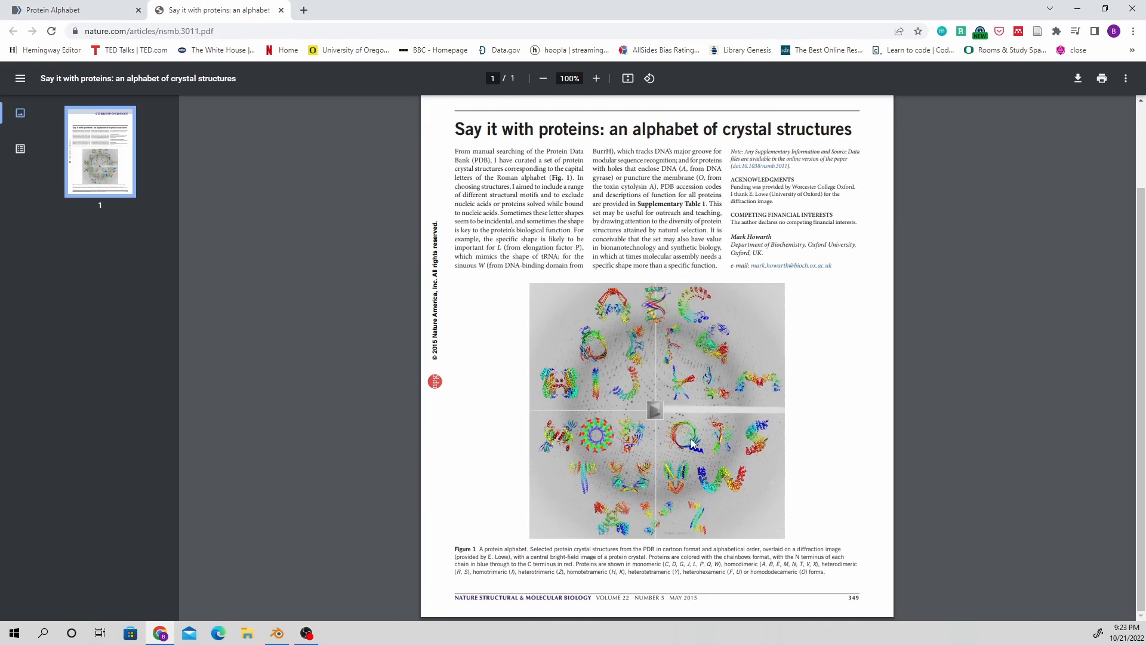
ctrl+scroll(740, 480, up, 3)
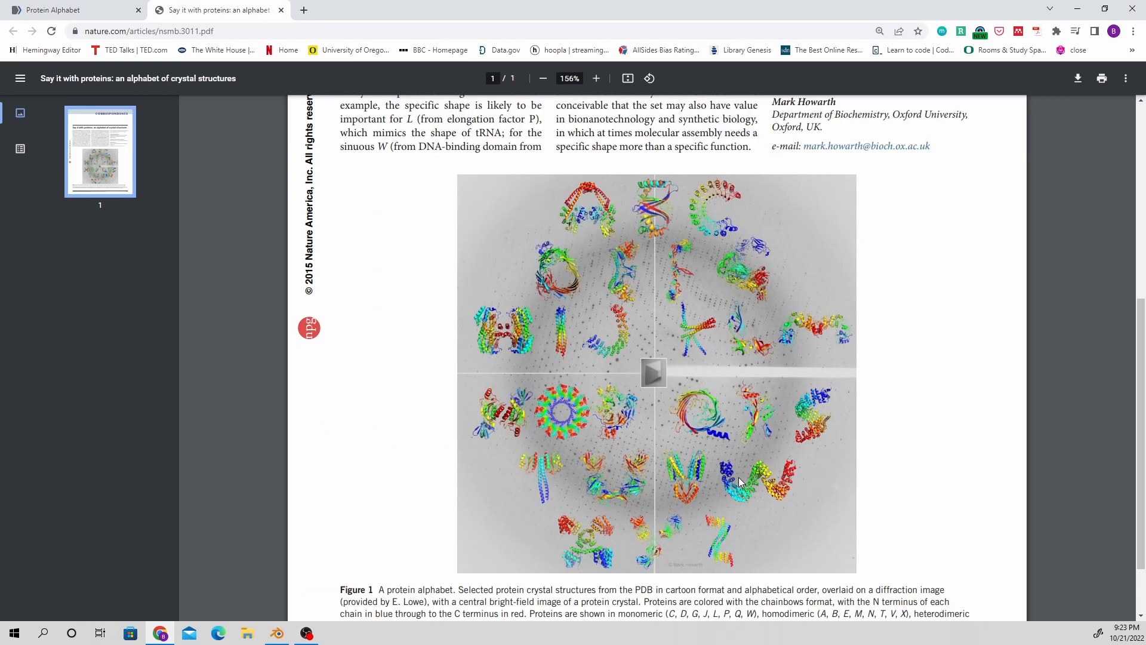
ctrl+scroll(599, 441, up, 5)
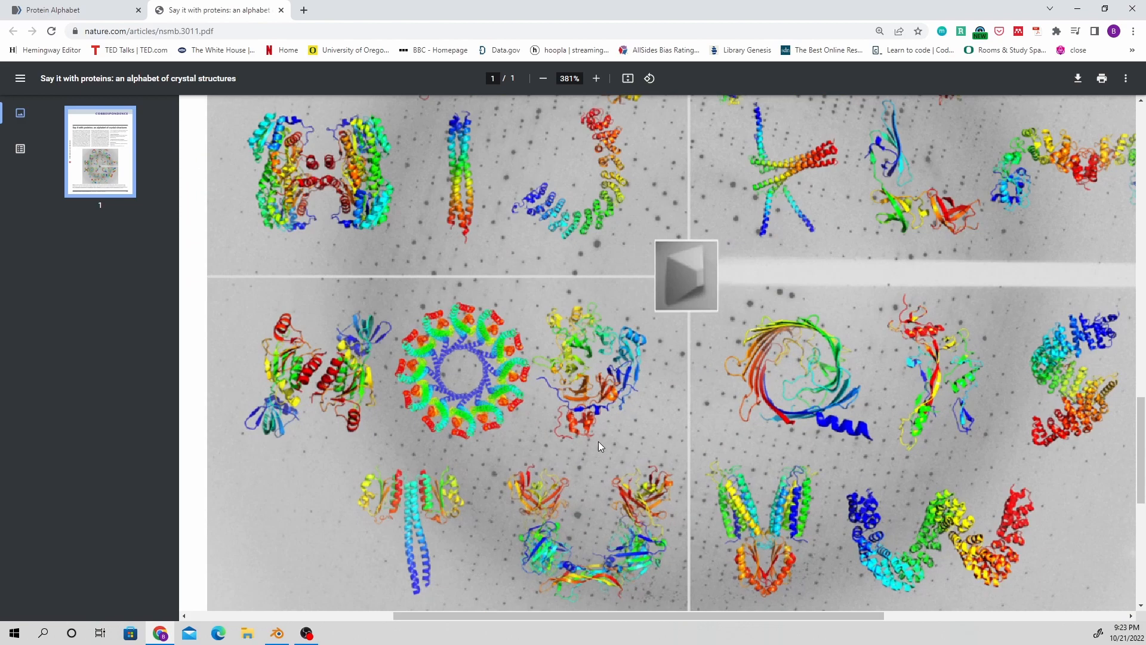
ctrl+scroll(599, 442, up, 2)
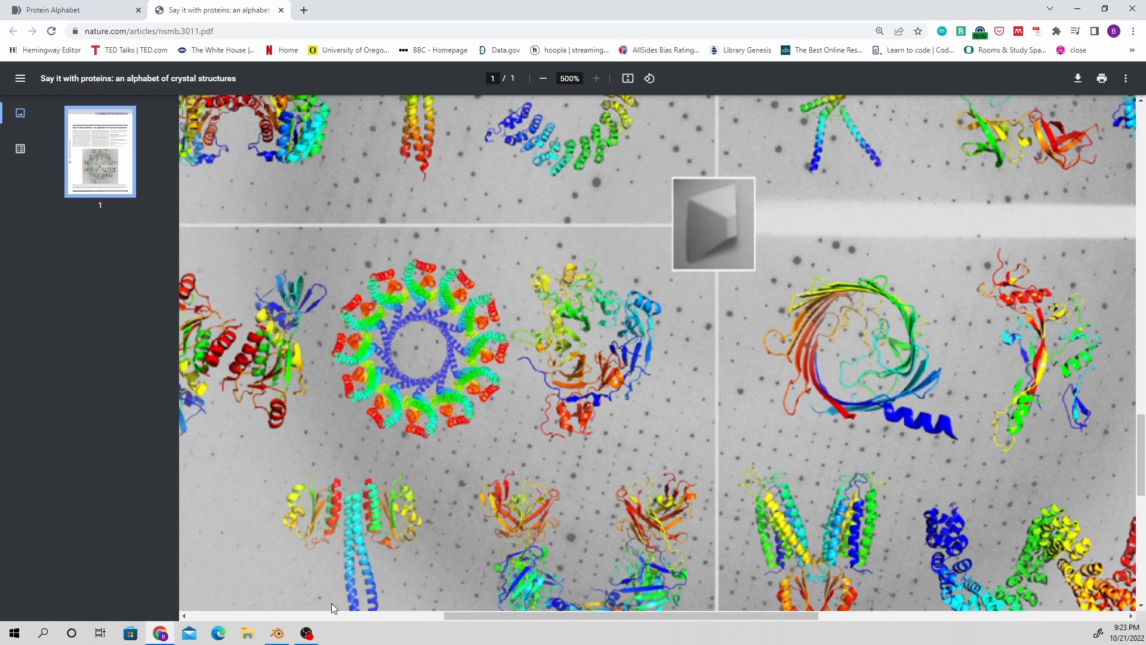
click(286, 641)
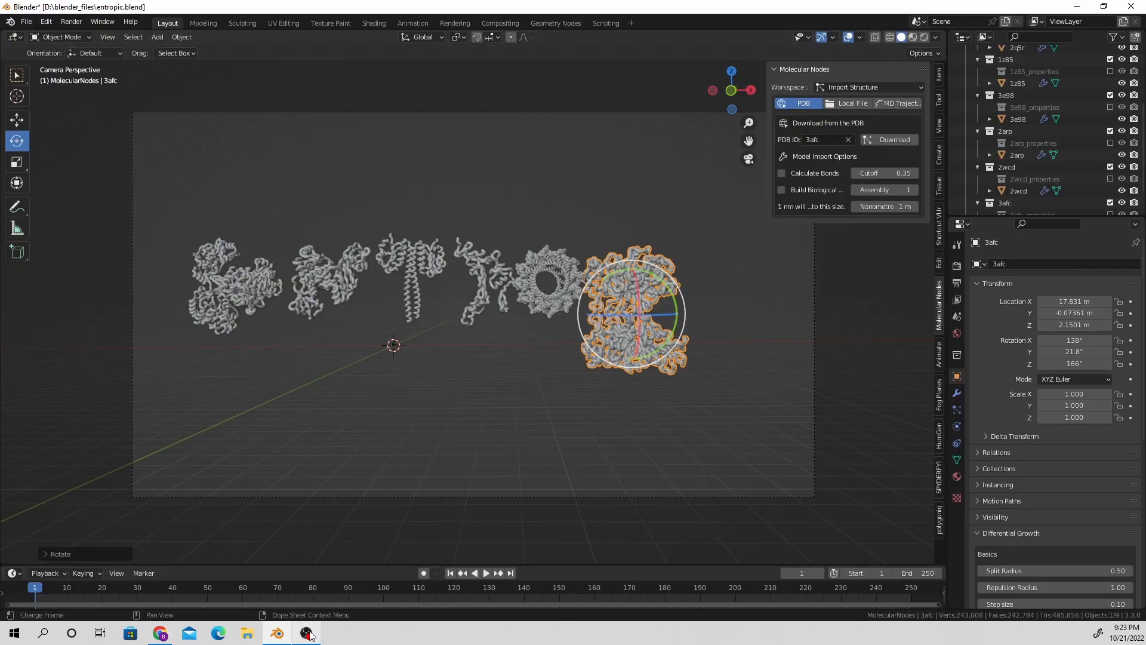
click(162, 636)
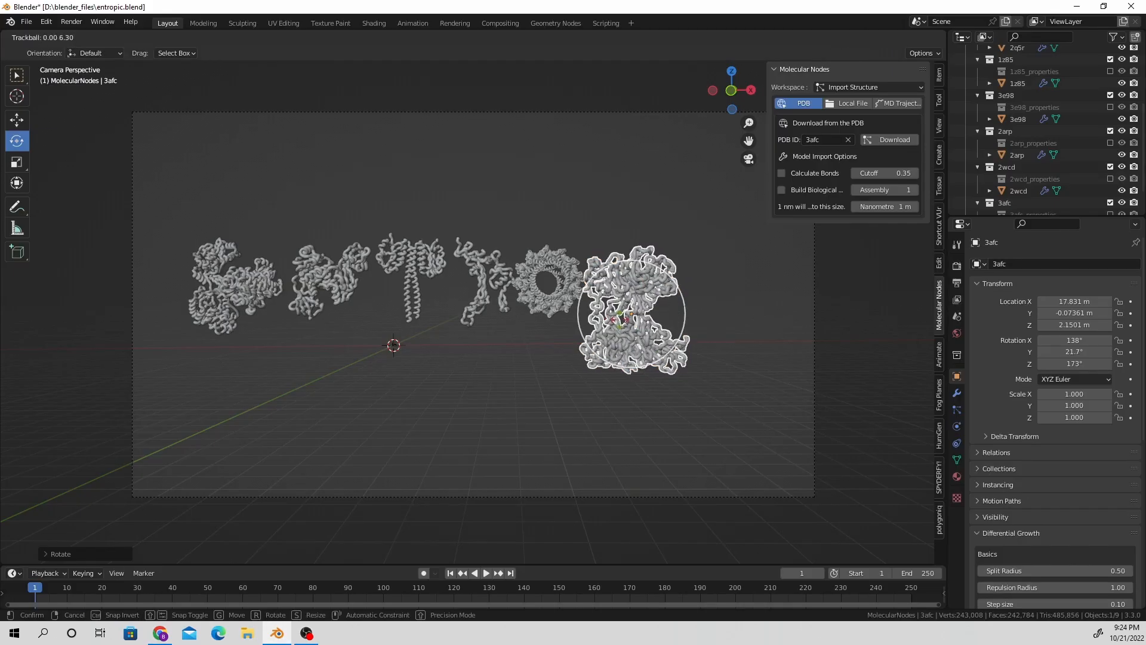
Step: Switch to Blender and rotate 3afc freely in the camera view to about 222° X and -59.1° Y
click(617, 306)
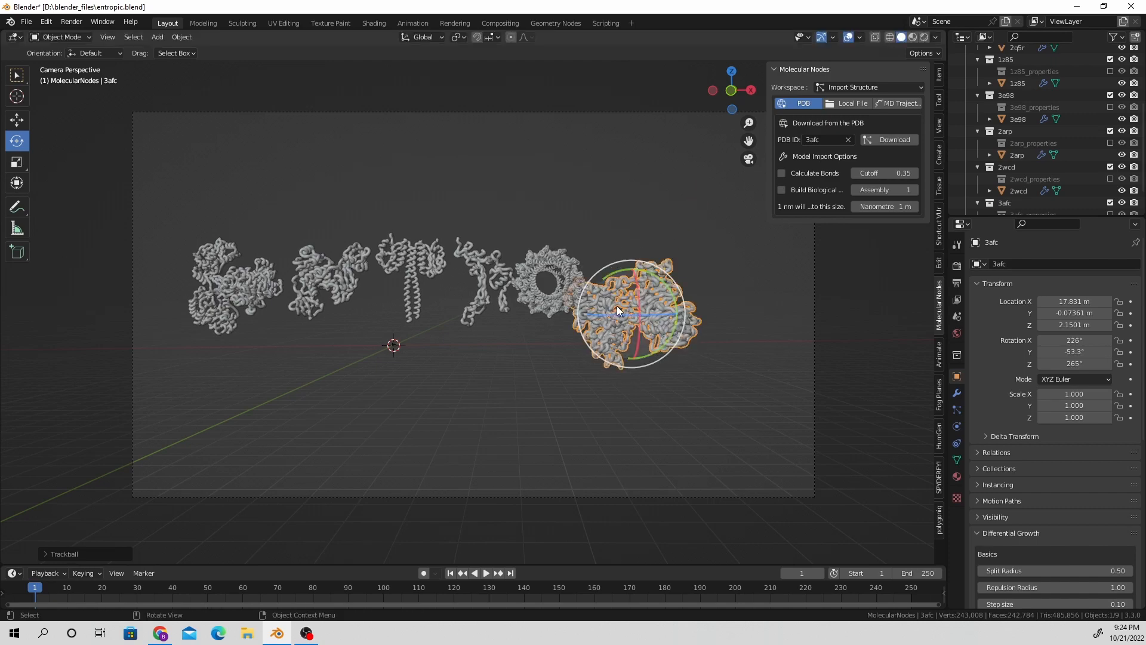
key(r)
click(636, 319)
scroll(636, 319, up, 1)
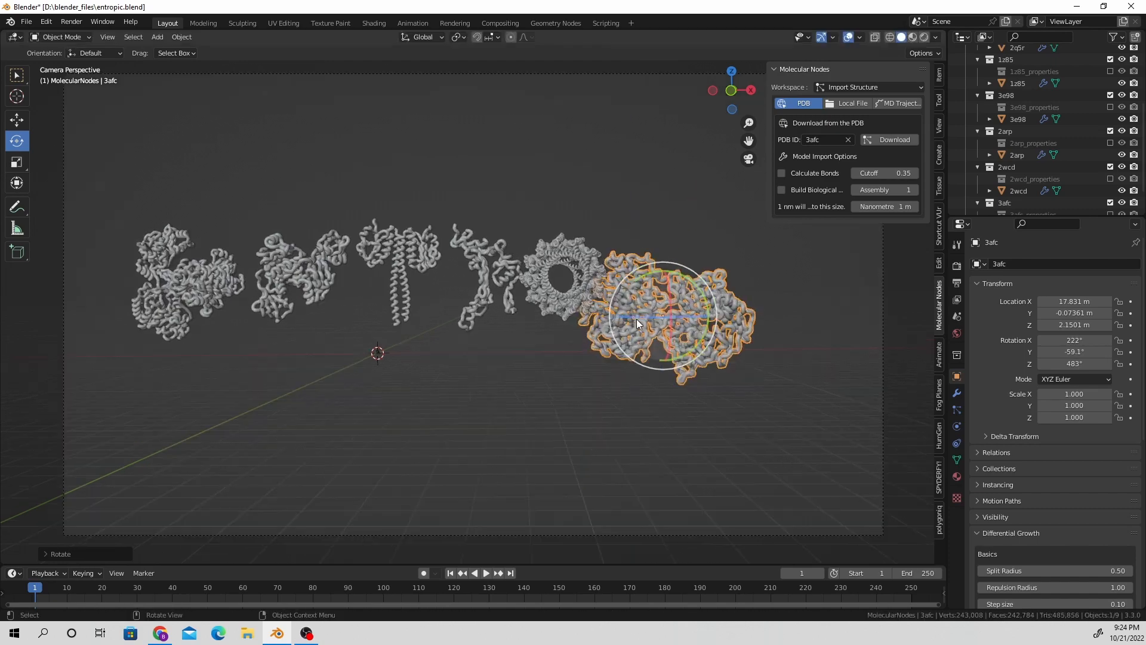
Step: Rotate 3afc from a close side view to about -68.8° X and 85.3° Y
middle_drag(636, 319, 499, 341)
scroll(499, 341, up, 3)
drag(669, 311, 792, 391)
mouse_move(791, 389)
middle_down()
mouse_move(776, 398)
mouse_move(789, 397)
middle_up()
drag(717, 365, 758, 170)
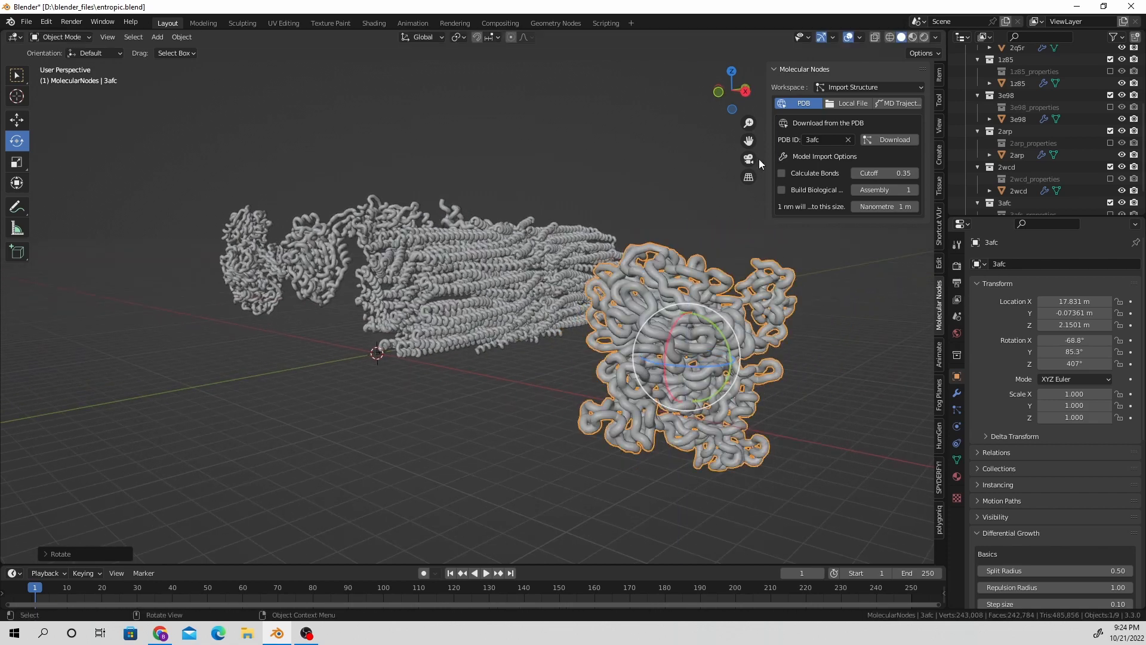
Step: Rotate 3afc further in the camera view and compare it with the P in the PDF figure in Chrome
click(751, 160)
drag(657, 315, 618, 314)
drag(636, 296, 647, 354)
drag(618, 315, 639, 314)
click(163, 632)
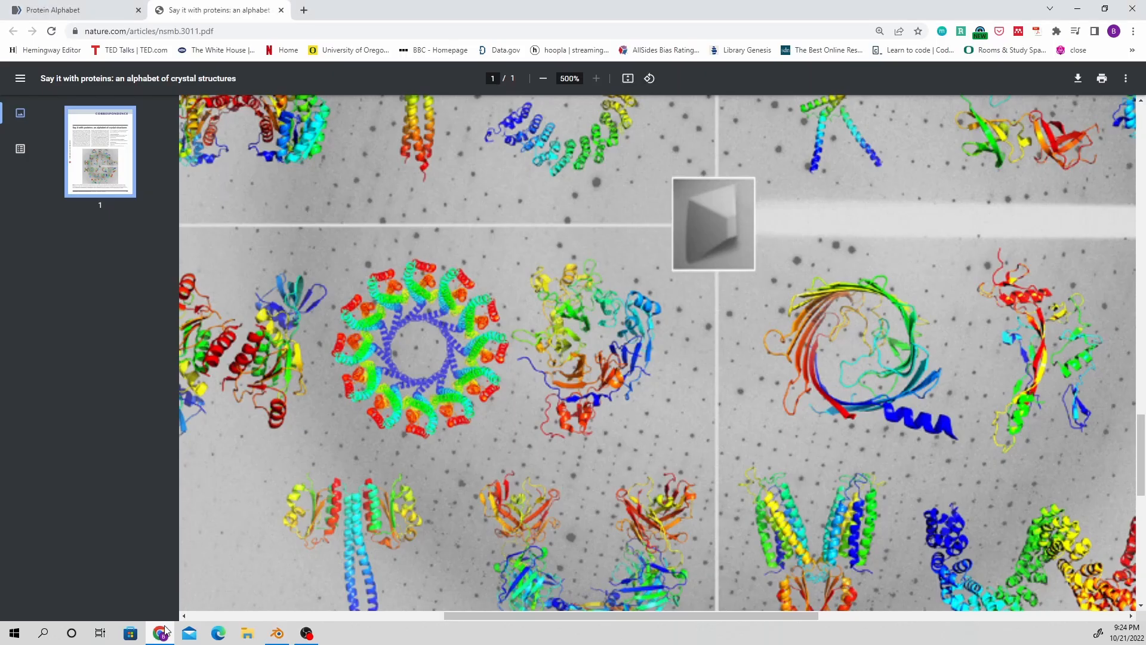
click(277, 633)
Step: Show the Geometry Nodes workspace's viewport through the camera with rendered shading and adjust 3afc's rotation there
click(557, 24)
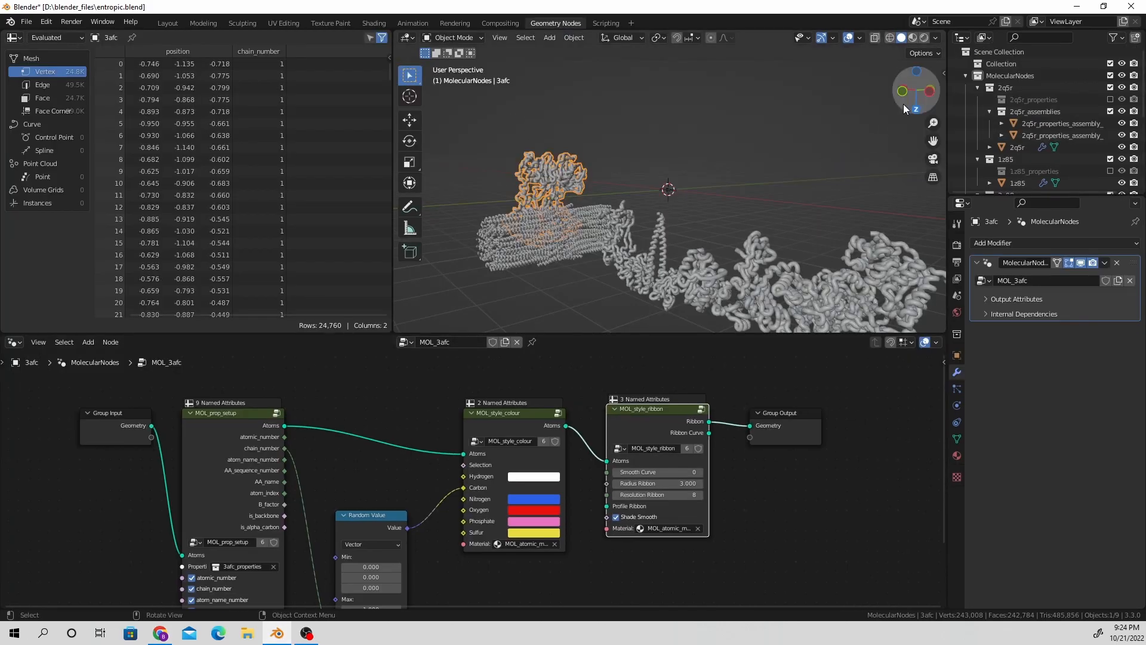
click(933, 158)
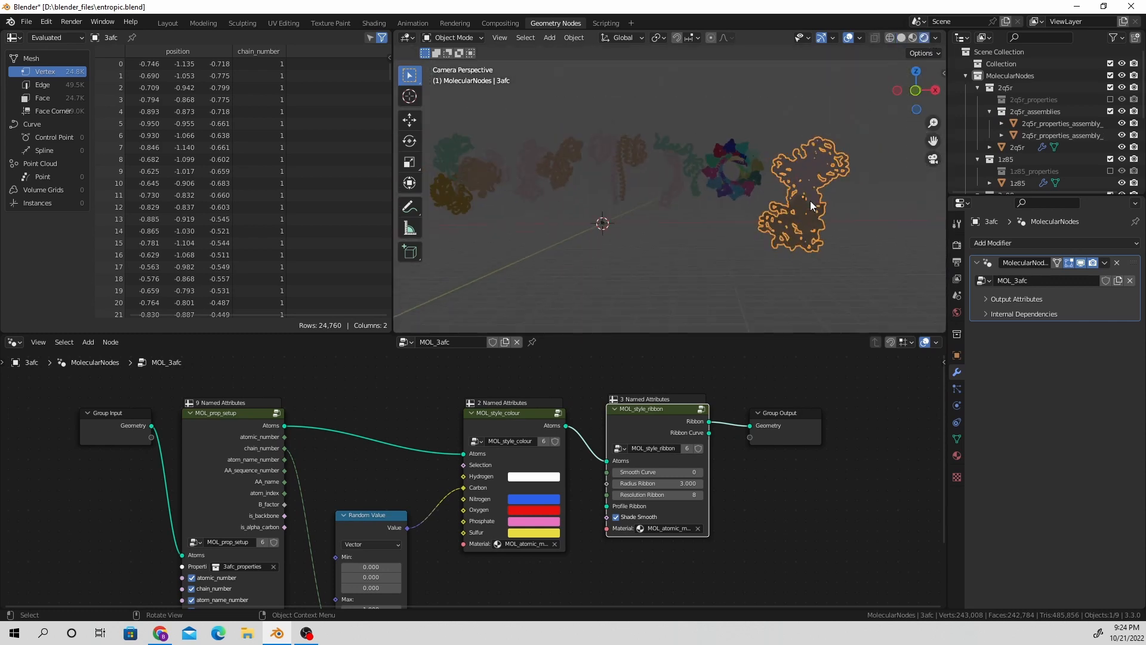
click(414, 143)
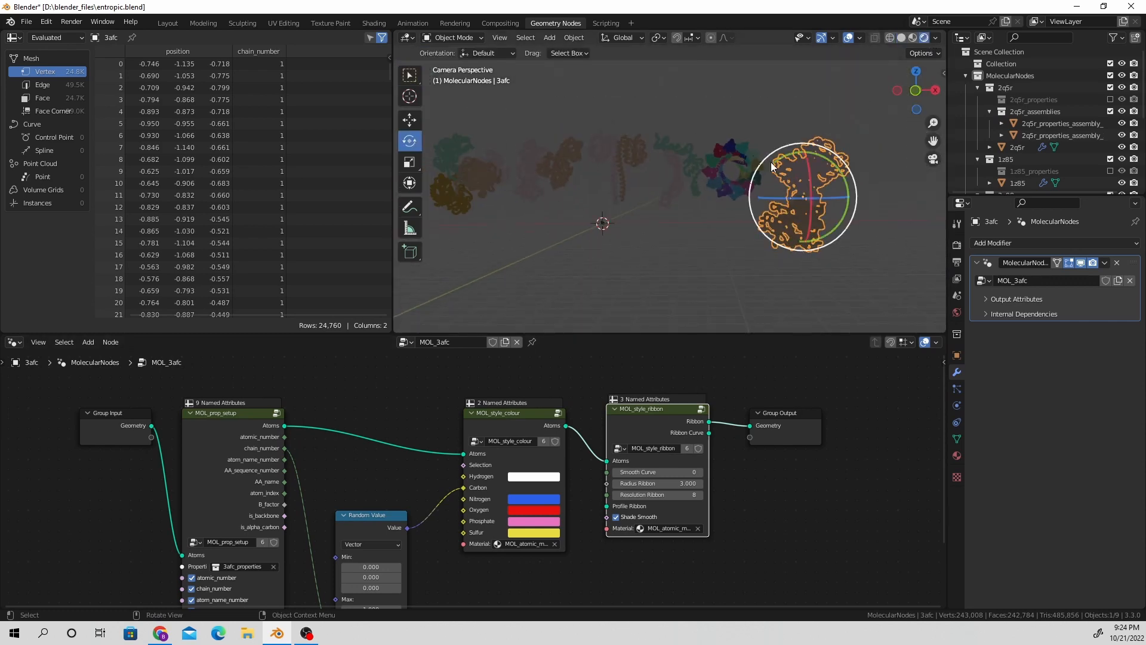
drag(773, 163, 771, 165)
drag(824, 196, 790, 197)
Step: Return to the Layout workspace and rotate 3afc to about -220° X, 63.9° Y and 233° Z
click(173, 24)
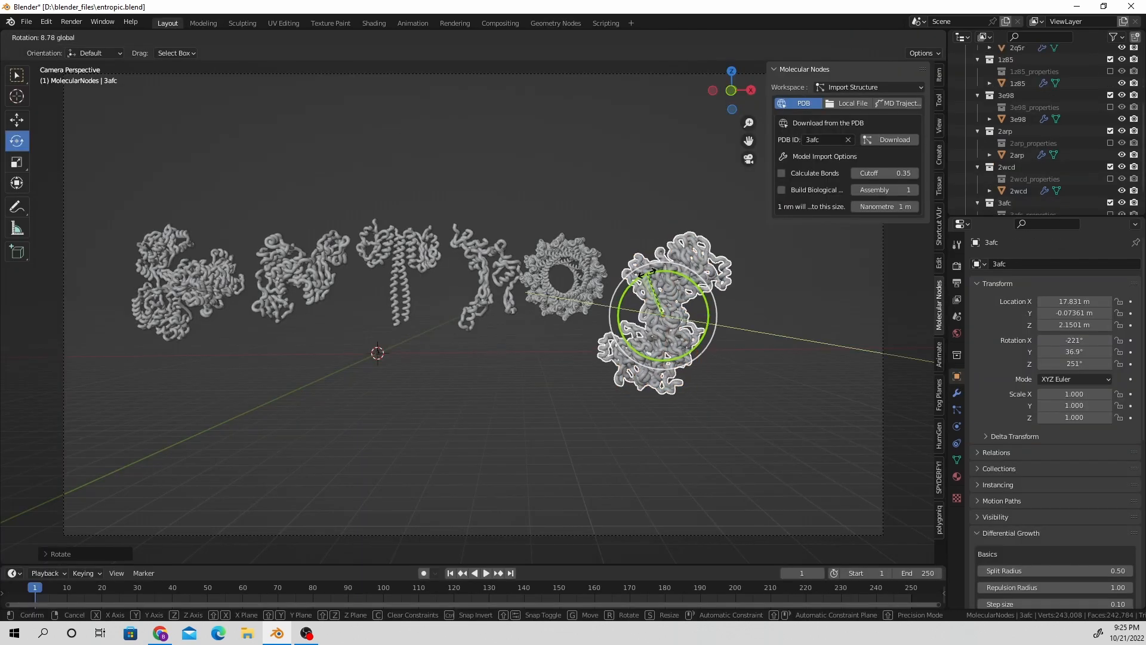
drag(689, 319, 662, 322)
drag(636, 281, 715, 308)
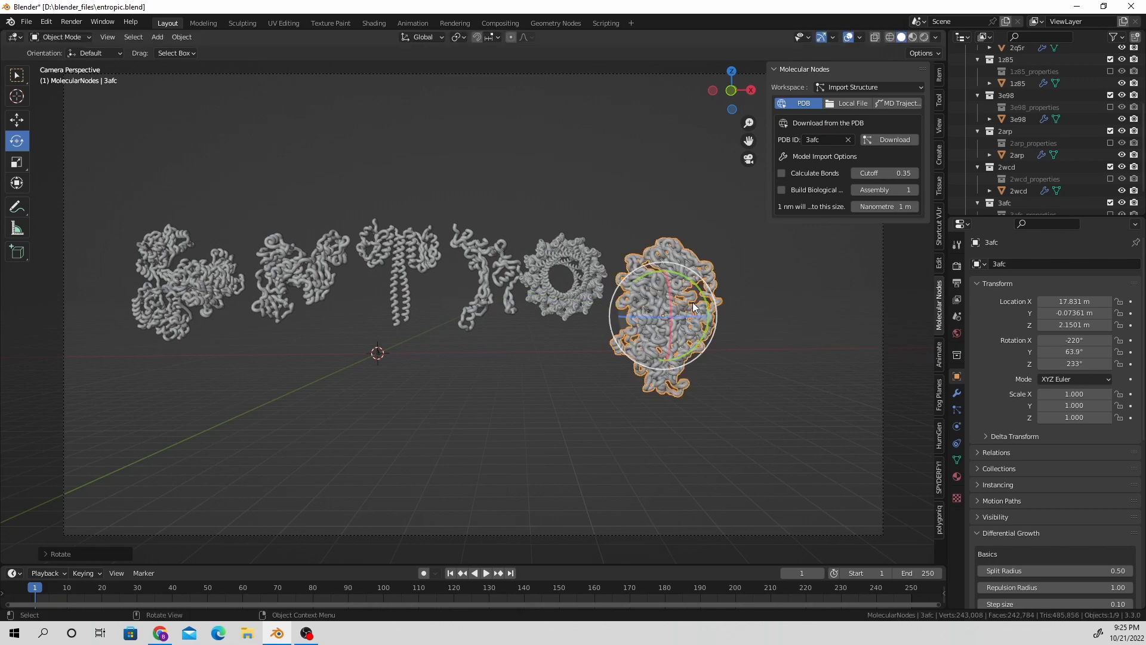
Step: Move 3afc along Y to about 0.32 m and check it through the camera
click(18, 123)
middle_drag(607, 285, 479, 310)
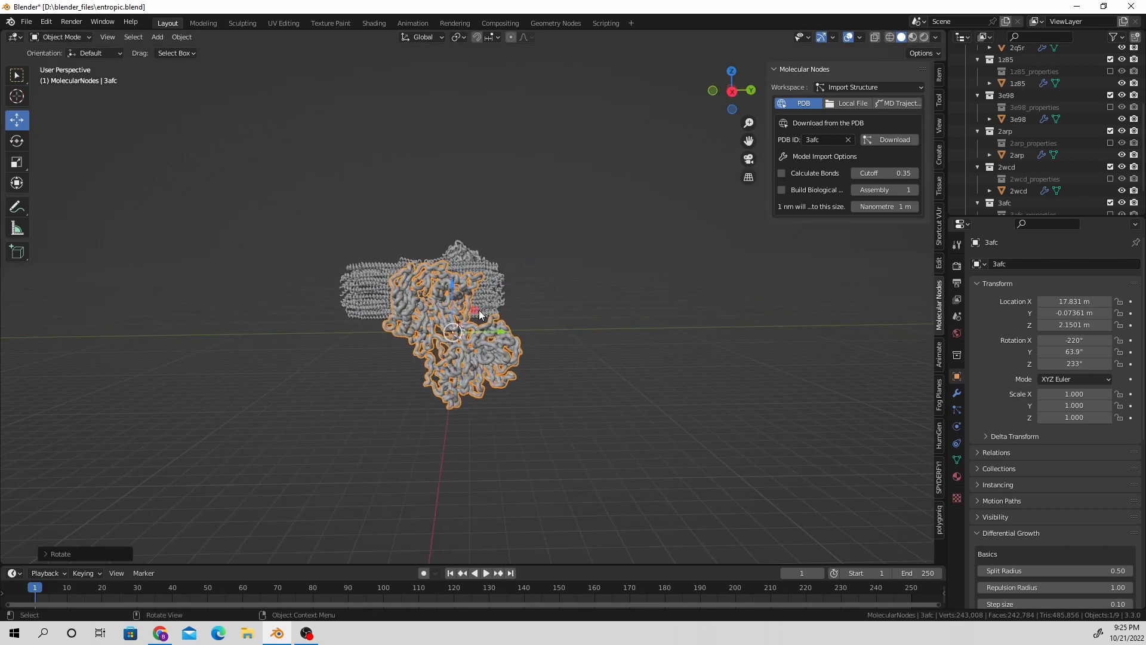
drag(501, 332, 512, 332)
click(749, 158)
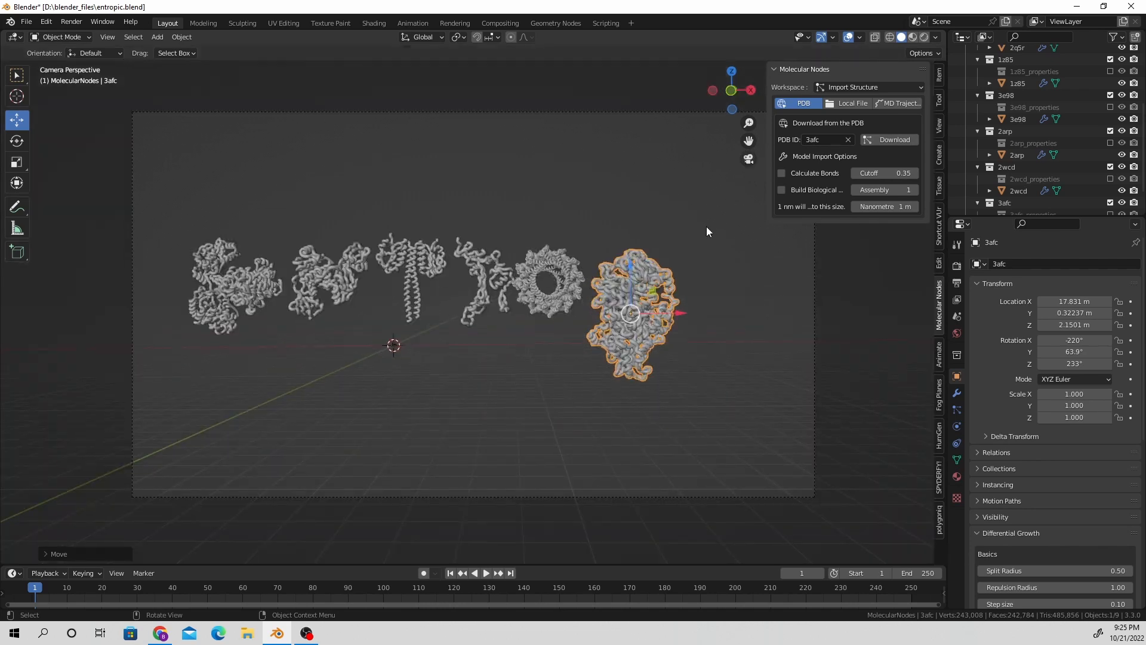
Step: Scale 3afc to about 0.615, raise it to about Z 3.9 m in line with the other letters, and deselect it
scroll(682, 278, up, 2)
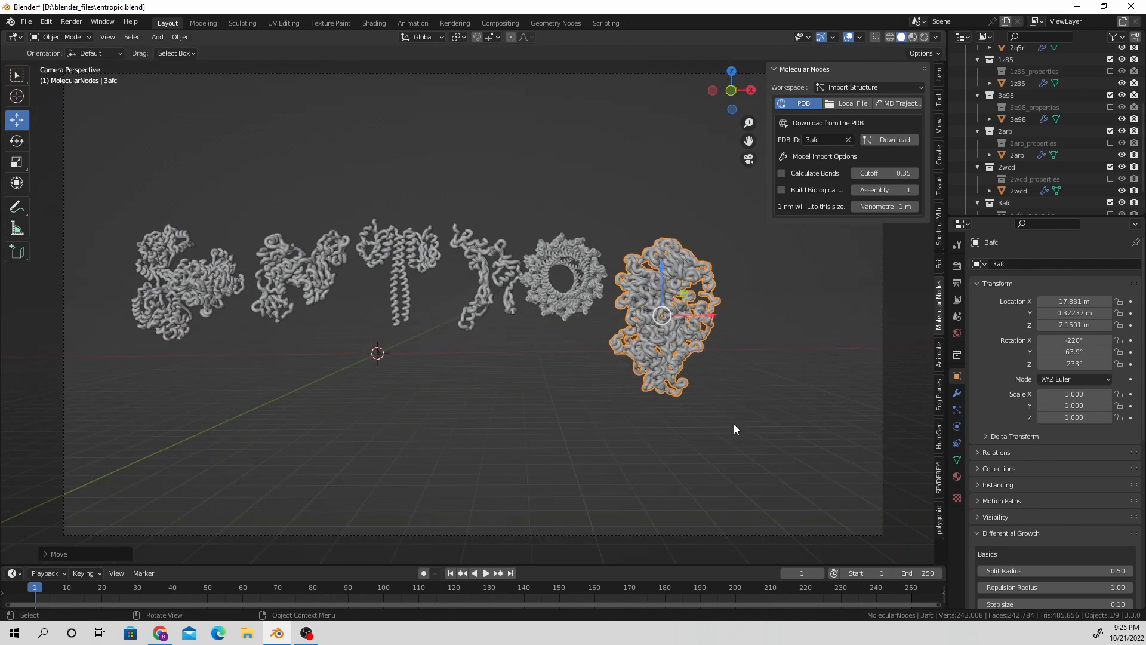
key(s)
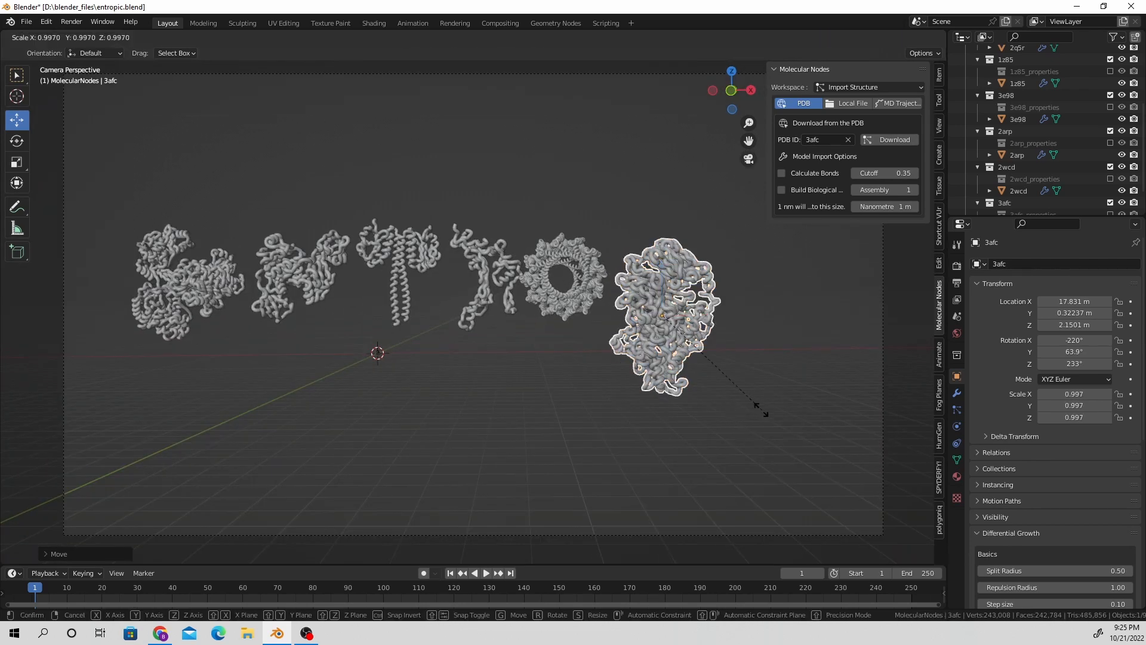
click(711, 374)
drag(661, 267, 661, 238)
click(738, 304)
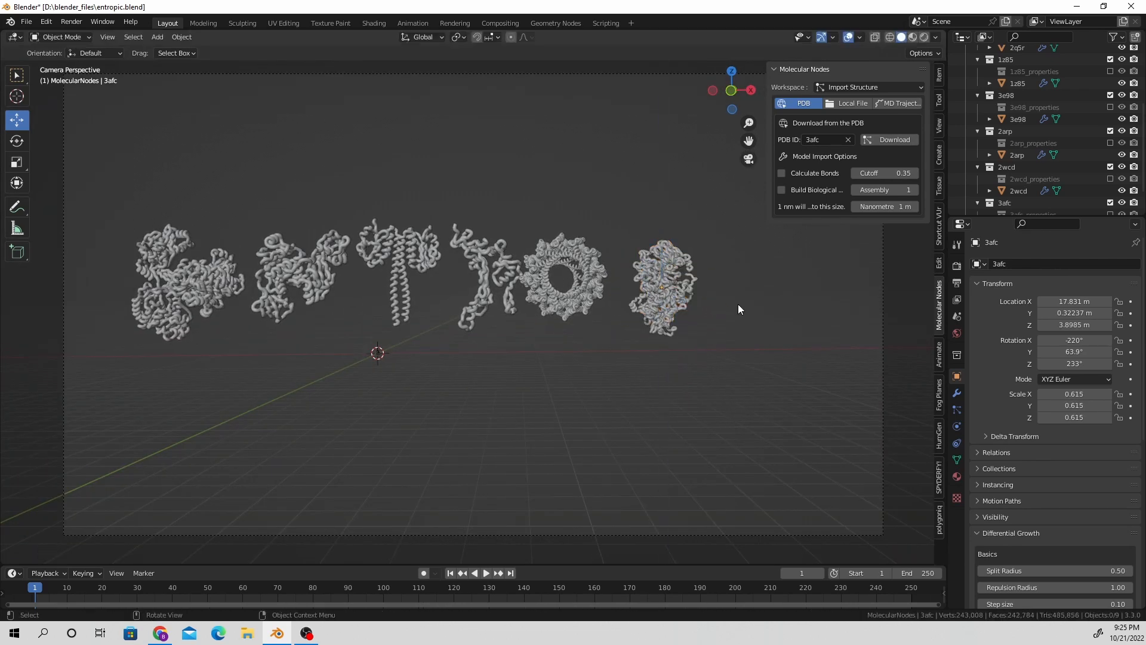
Step: Move 3afc to about X 17.43 m and Z 4.42 m beside the ring-shaped letter O, and deselect it
click(684, 285)
drag(710, 287, 704, 287)
mouse_move(656, 240)
mouse_down()
mouse_move(657, 230)
mouse_move(661, 250)
mouse_up()
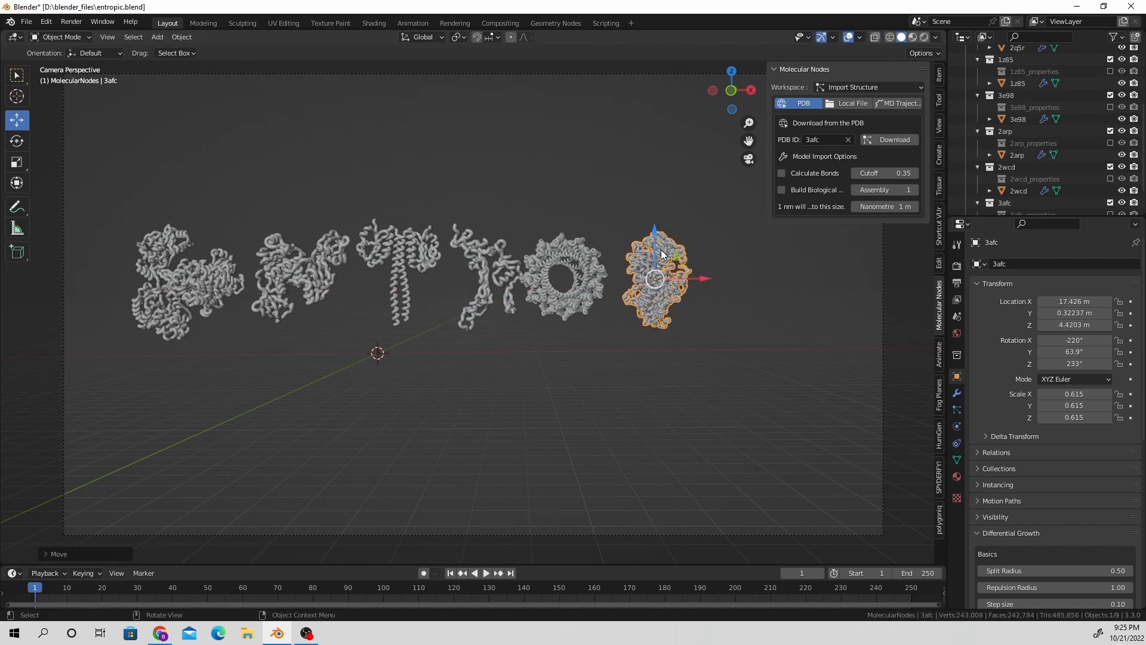
click(713, 375)
Step: Look up the letter I on the Protein Alphabet page in Chrome, and return to Blender to import PDB structure 3h7x
click(164, 637)
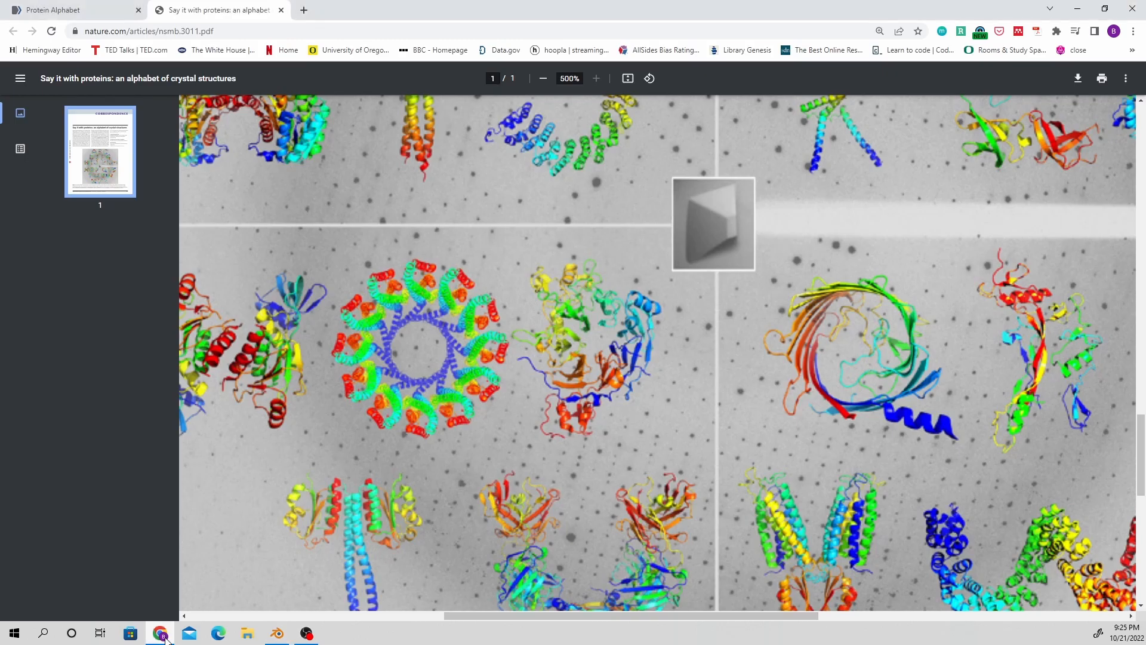
click(53, 10)
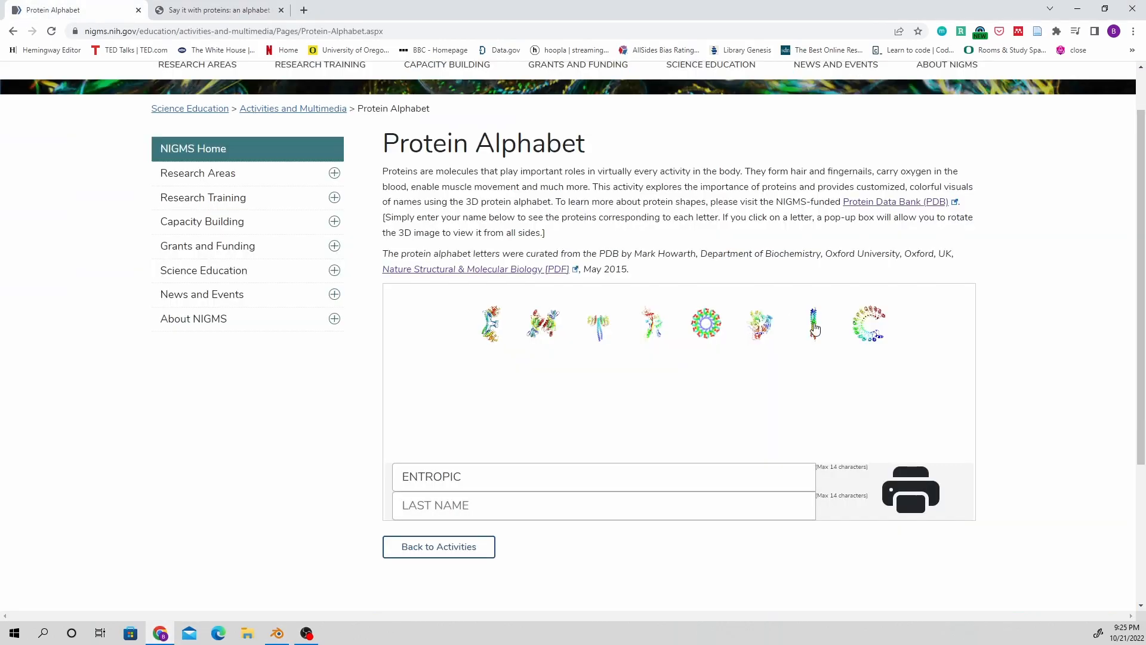
click(816, 328)
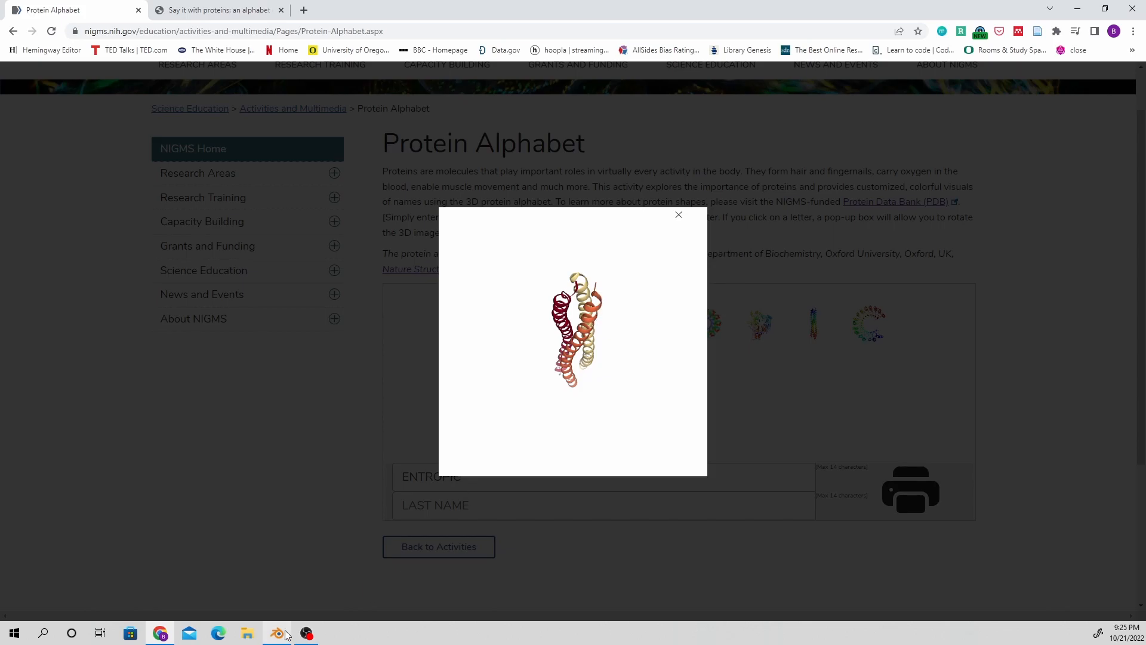
key(alt+Tab)
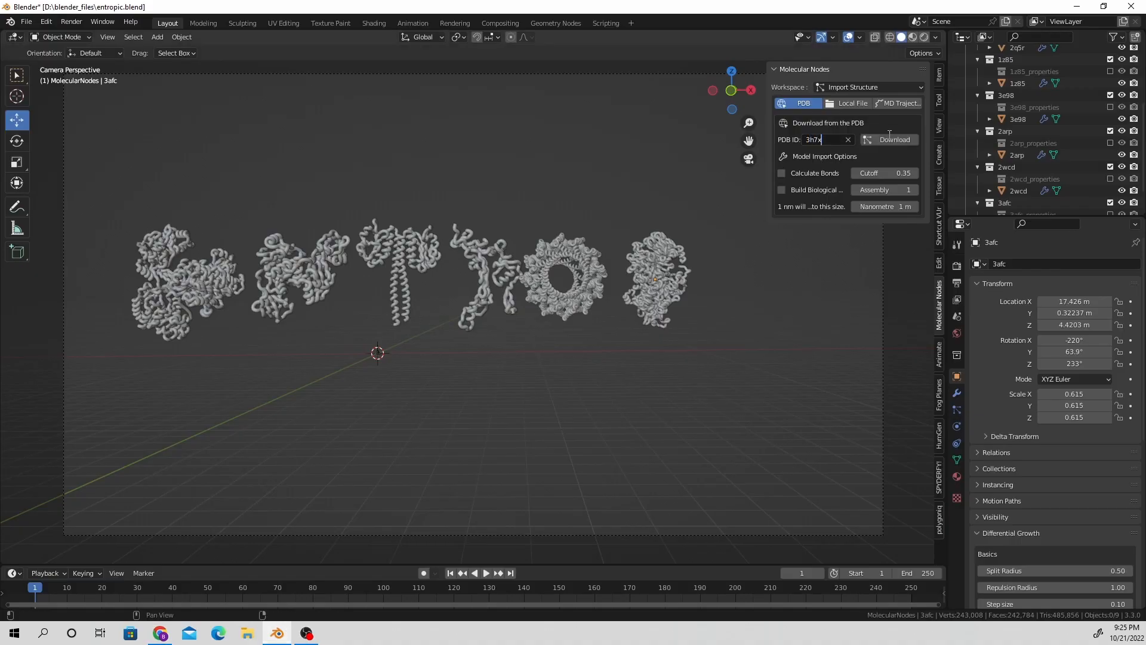
Step: In the Geometry Nodes workspace, insert the Molecular Nodes ribbon styling node before the group output of 3h7x
click(556, 23)
key(shift+a)
mouse_move(799, 408)
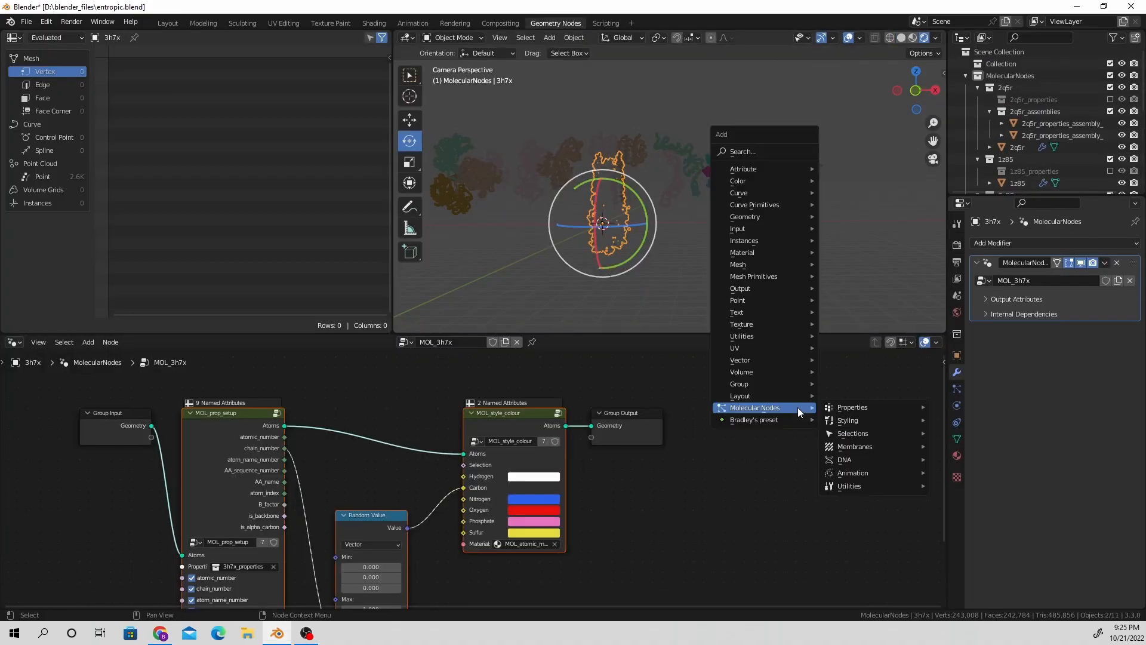
mouse_move(848, 421)
click(961, 460)
click(584, 412)
Step: In the Layout workspace, scale 3h7x to about 0.597 and place it after 3afc at about X 20.82 m and Z 3.19 m
click(170, 24)
drag(446, 344, 745, 344)
key(s)
drag(688, 292, 689, 251)
click(738, 298)
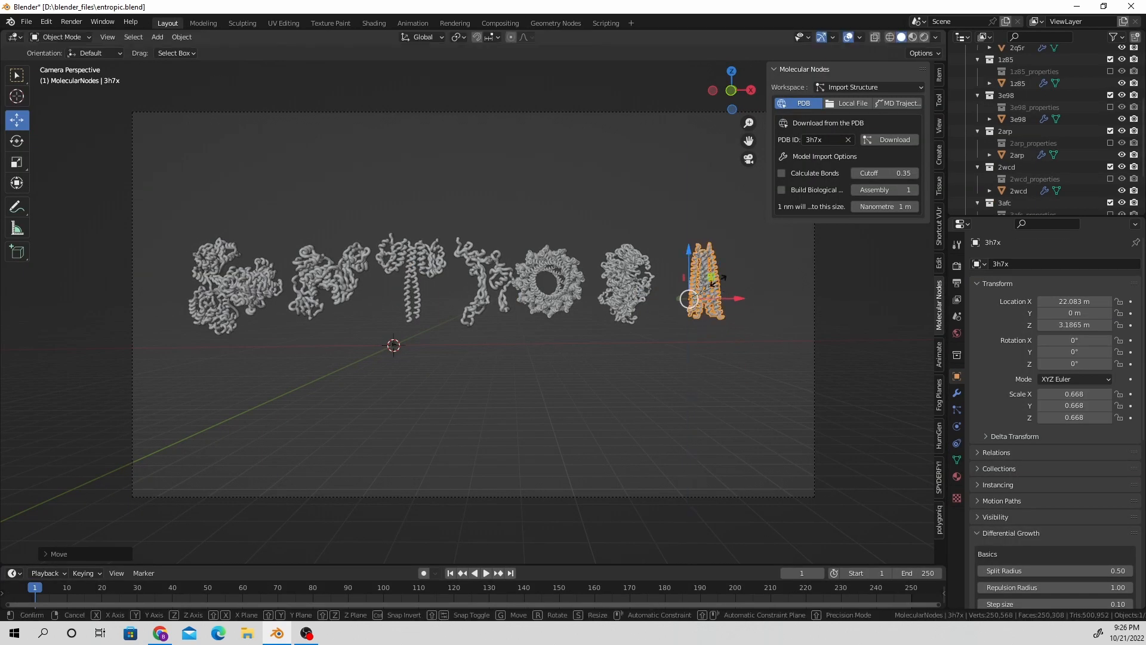
key(s)
click(723, 300)
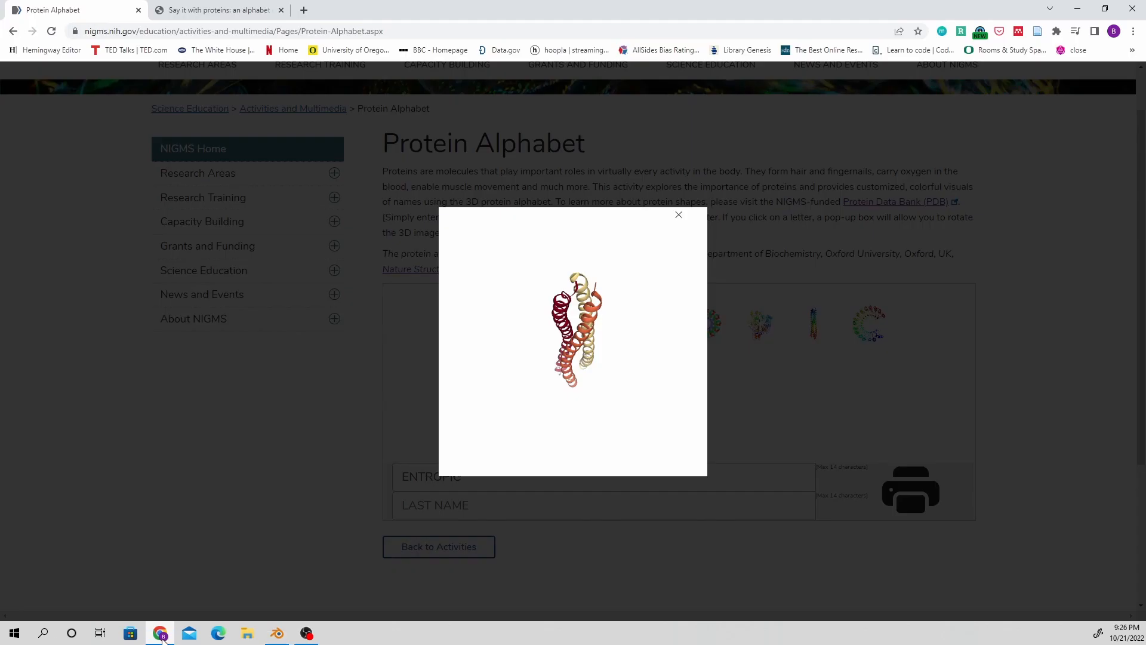
Step: Look up the letter C on the Protein Alphabet page in Chrome, and import PDB structure 2bnh in Blender
click(679, 215)
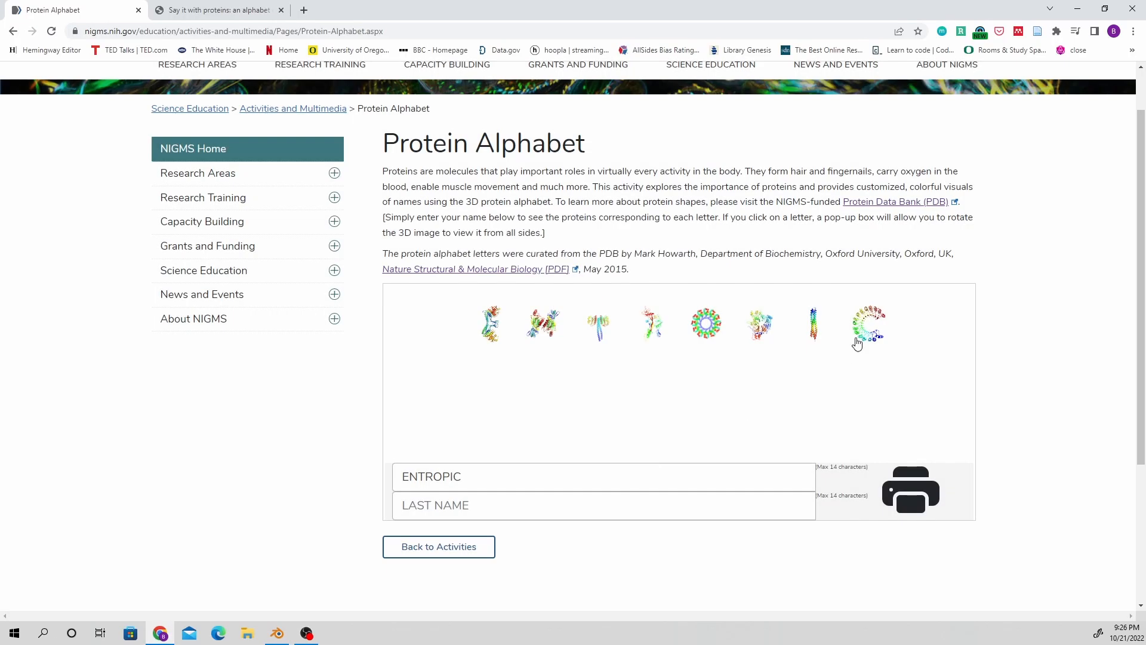
click(644, 306)
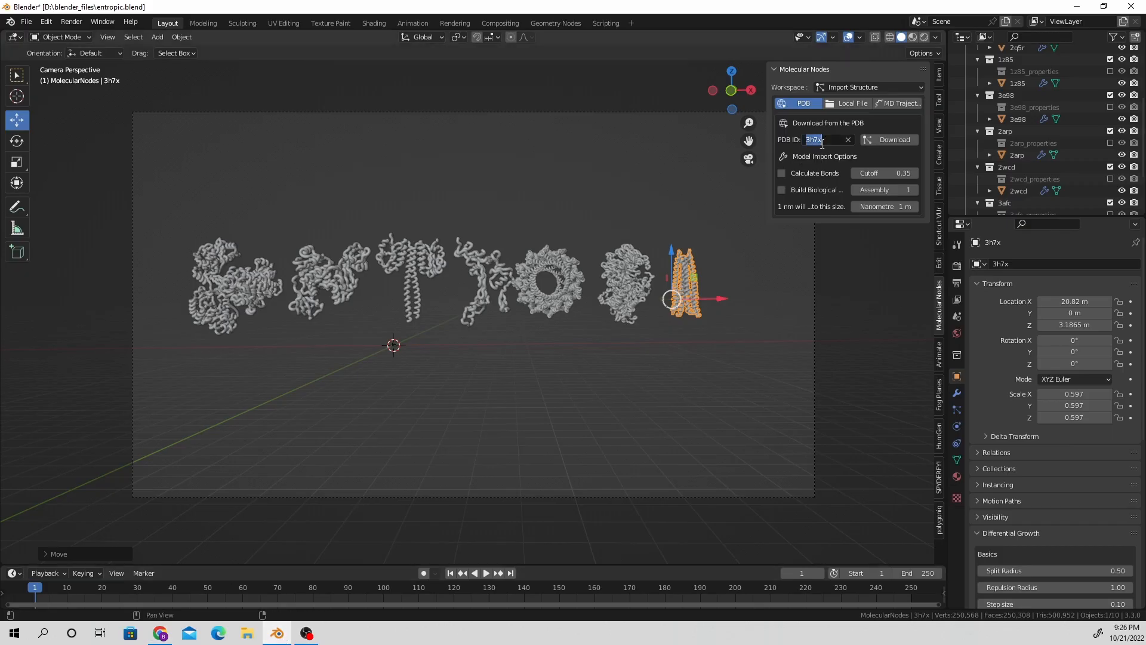
click(900, 139)
Step: In the Geometry Nodes workspace, style 2bnh as a ribbon with the Molecular Nodes styling node
click(554, 23)
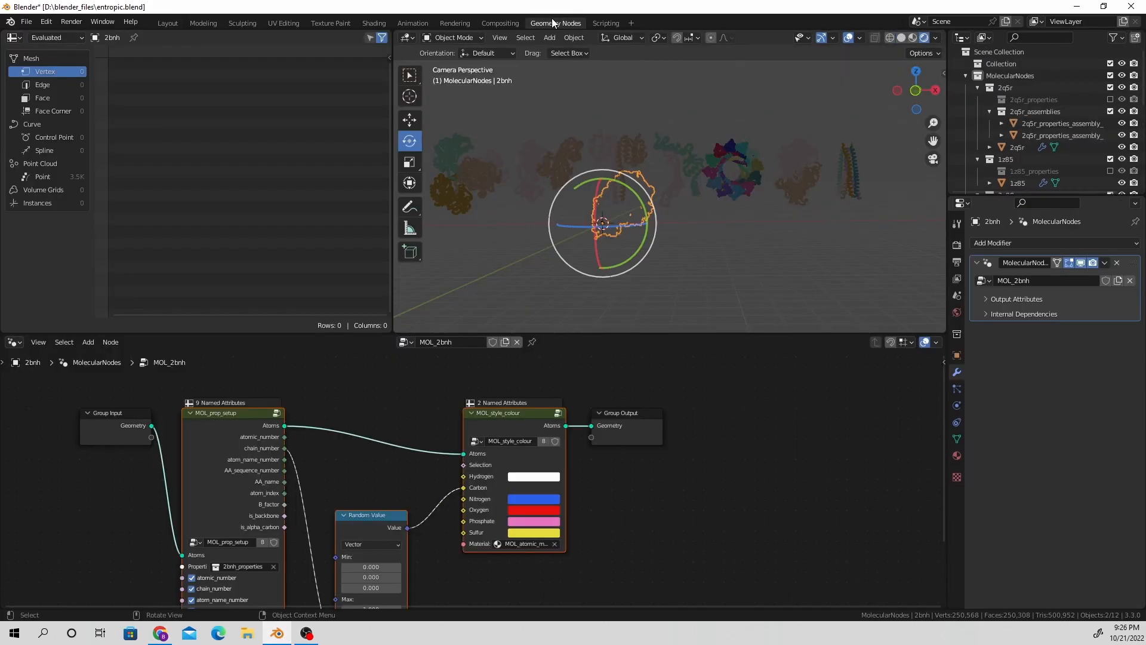
key(shift+a)
click(718, 495)
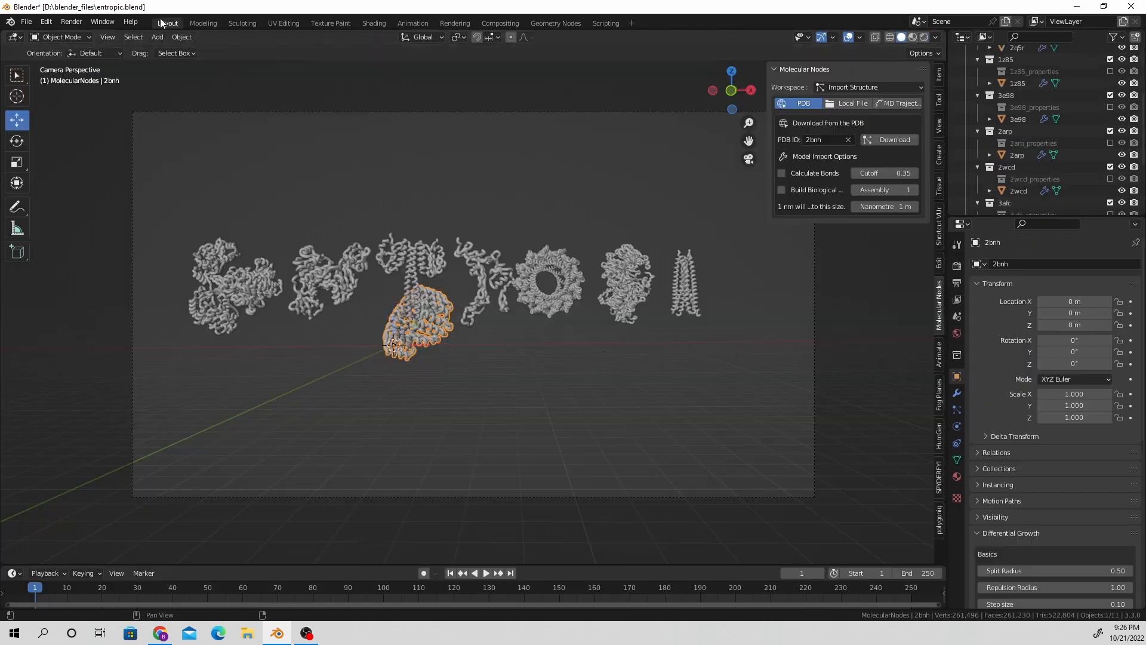
Step: In the Layout workspace, set the origin of 2bnh to its geometry and move it along X to about 27.7 m
click(175, 37)
mouse_move(203, 62)
click(323, 77)
drag(469, 322, 800, 315)
Step: Rotate 2bnh until it faces the camera as a C with its opening to the right
click(17, 141)
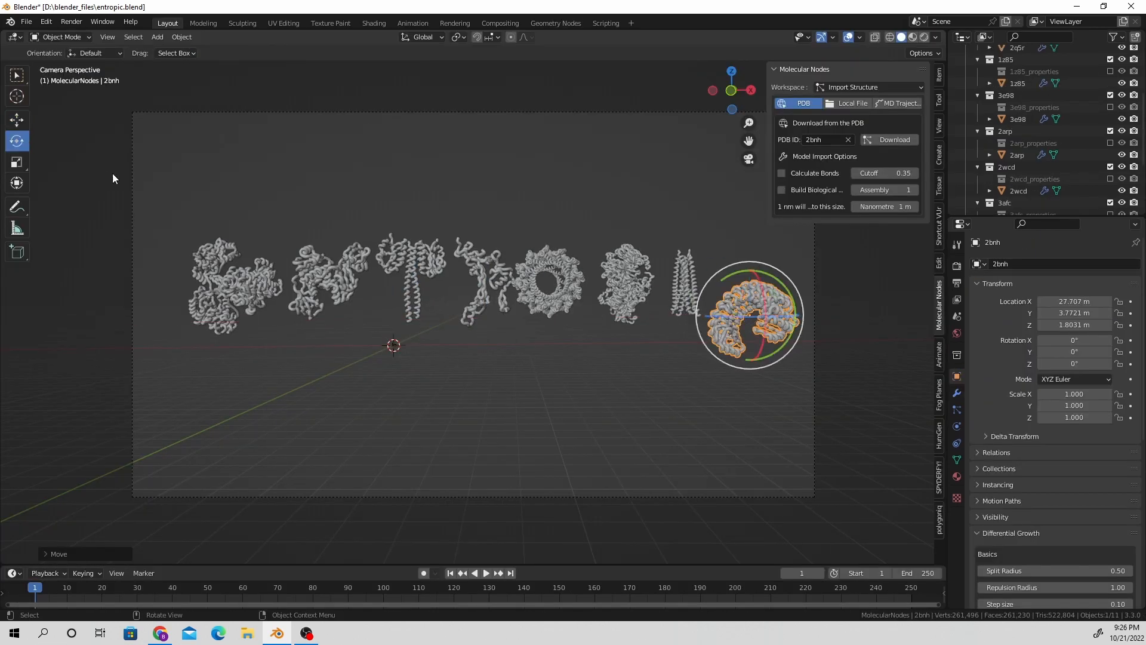
drag(718, 317, 753, 319)
drag(781, 281, 786, 312)
drag(757, 292, 759, 319)
drag(780, 317, 761, 320)
Step: Scale 2bnh down to the other letters' size and position it in line with them, just after 3h7x
click(17, 120)
drag(750, 271, 751, 246)
key(s)
click(799, 301)
drag(786, 280, 778, 280)
Step: Even out the letter spacing by raising 3h7x slightly and shifting 2arp and 3afc left, 3afc to about X 17.12 m
click(697, 291)
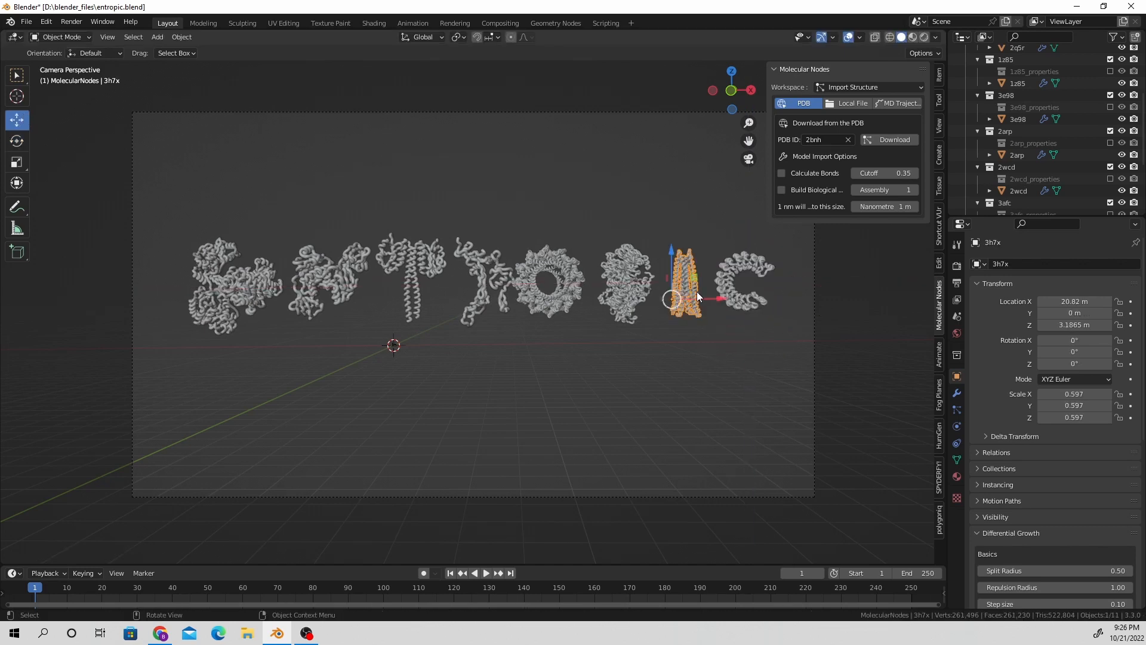
drag(674, 251, 674, 249)
click(482, 257)
drag(535, 279, 527, 279)
click(617, 292)
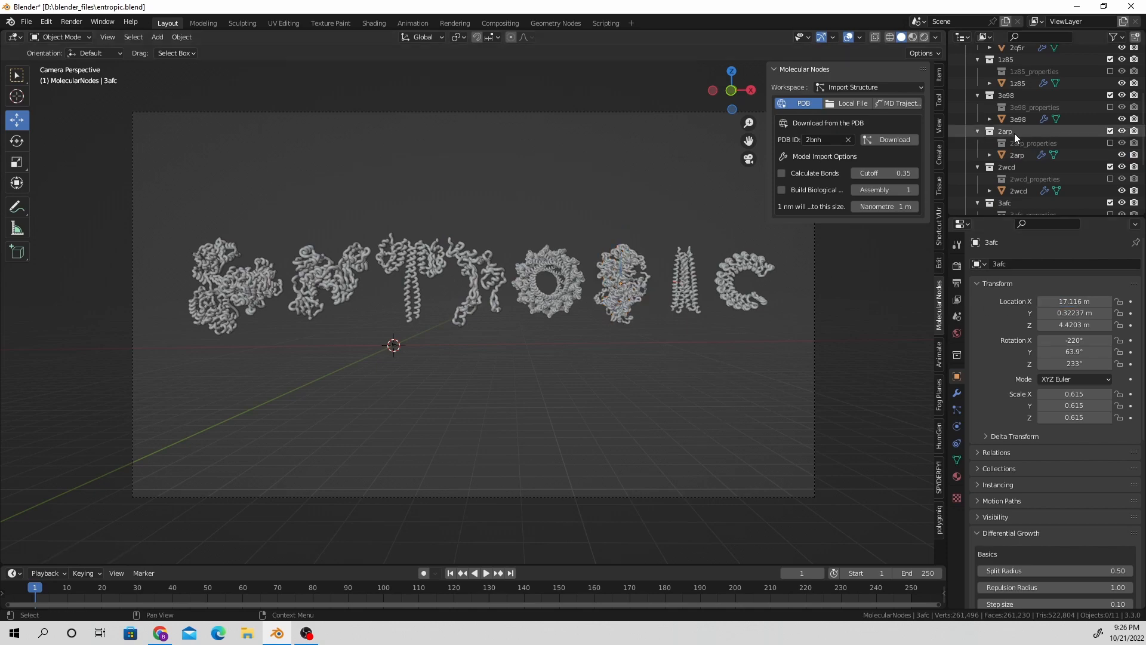
scroll(1019, 130, down, 1)
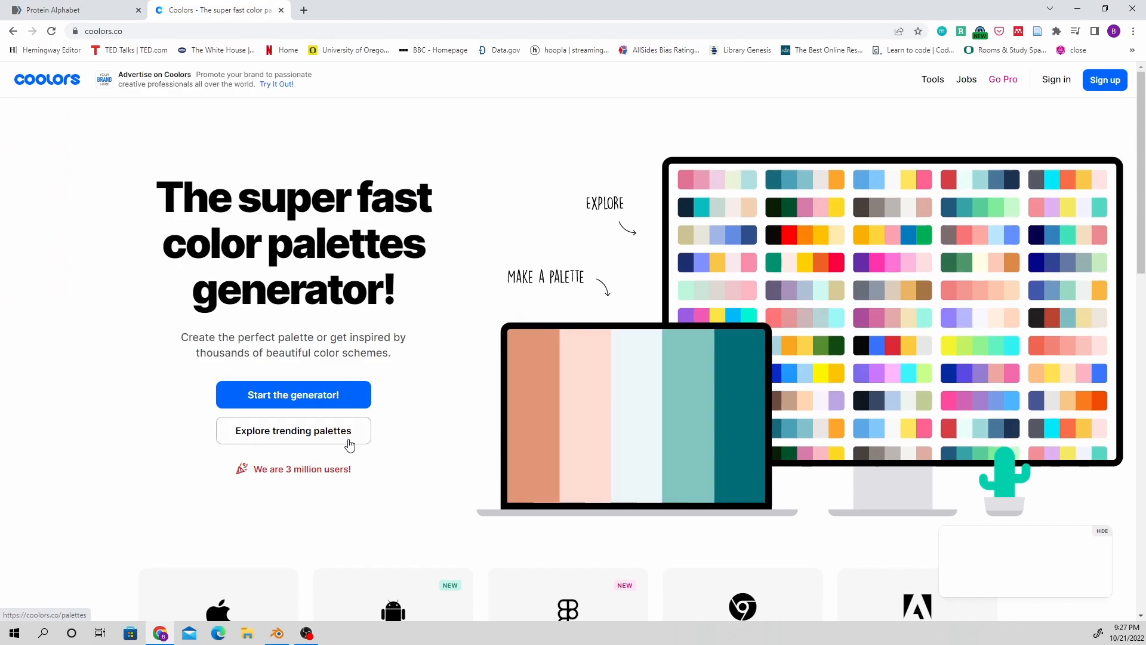
Step: Open the trending palettes on the Coolors website and browse them for a color scheme
click(350, 443)
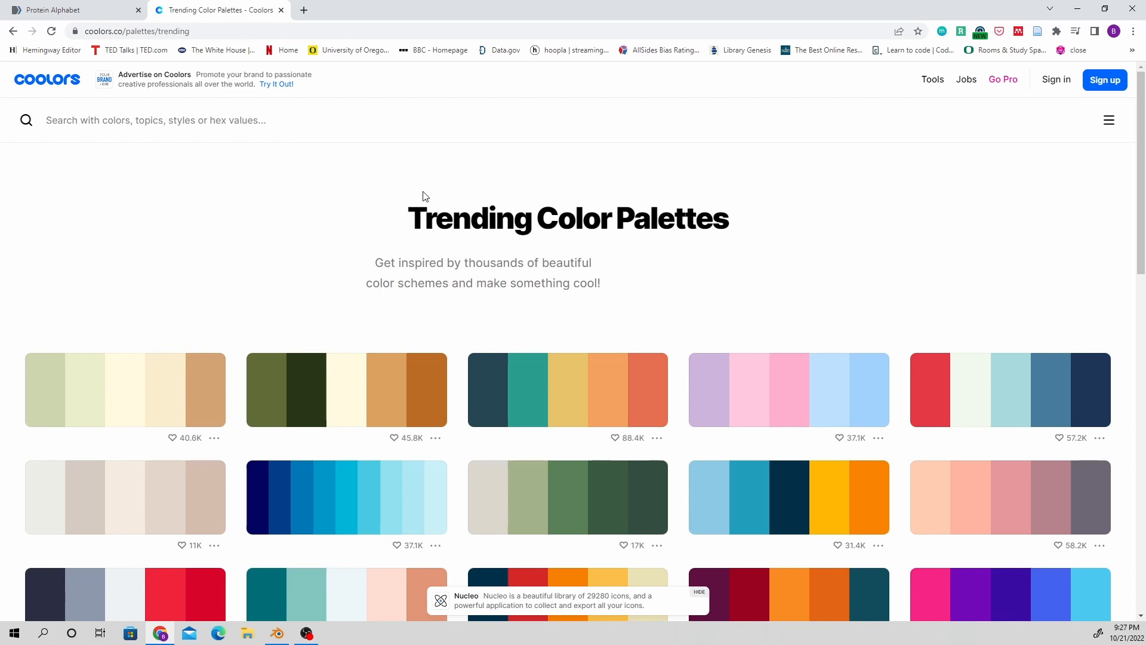
scroll(423, 196, down, 6)
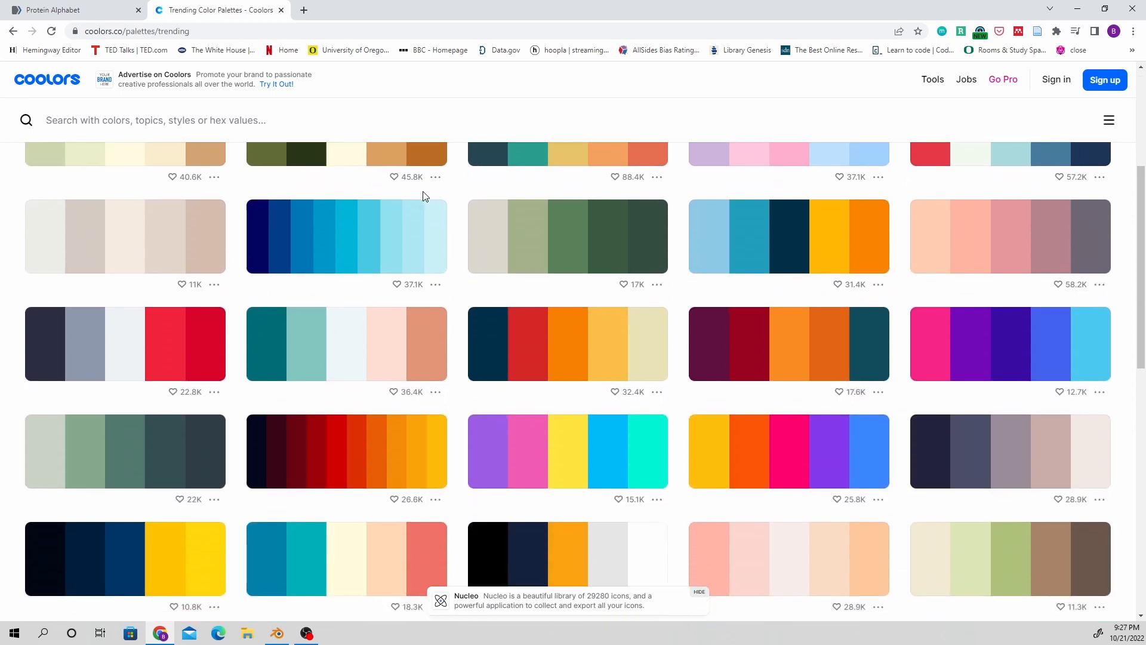
scroll(424, 196, down, 6)
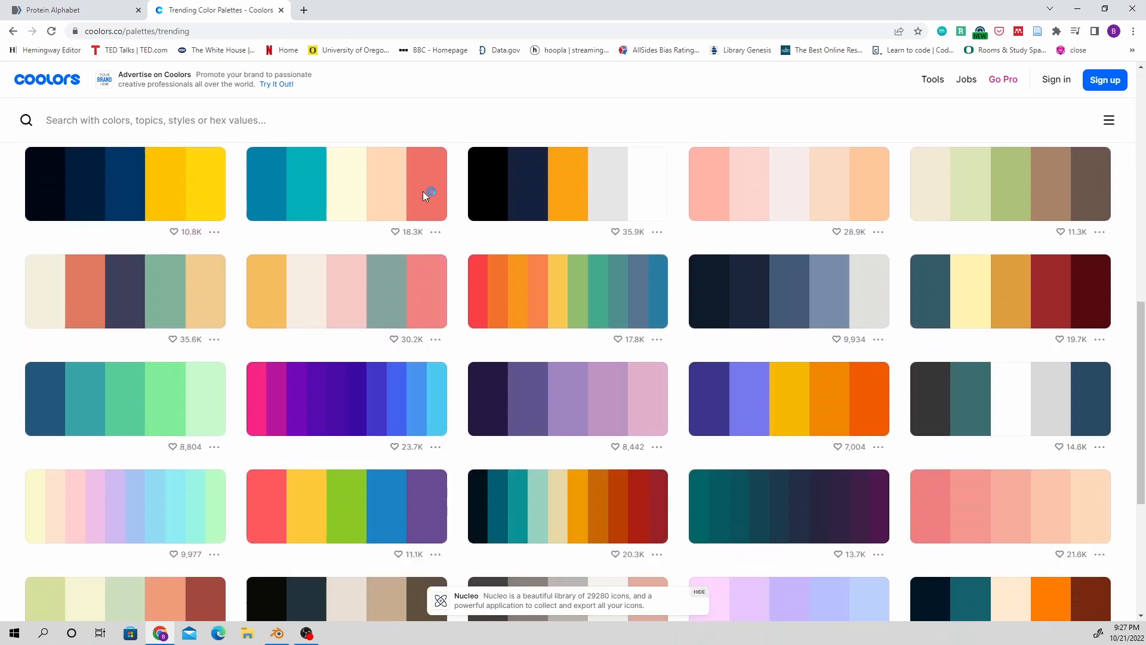
scroll(424, 196, down, 6)
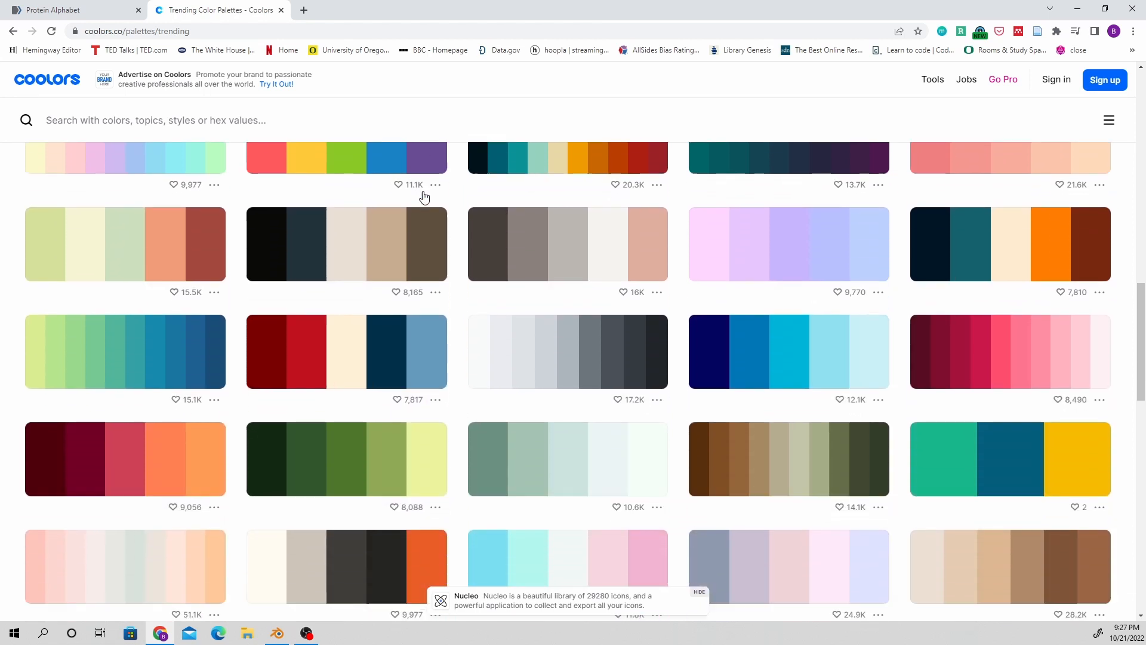
scroll(424, 196, down, 3)
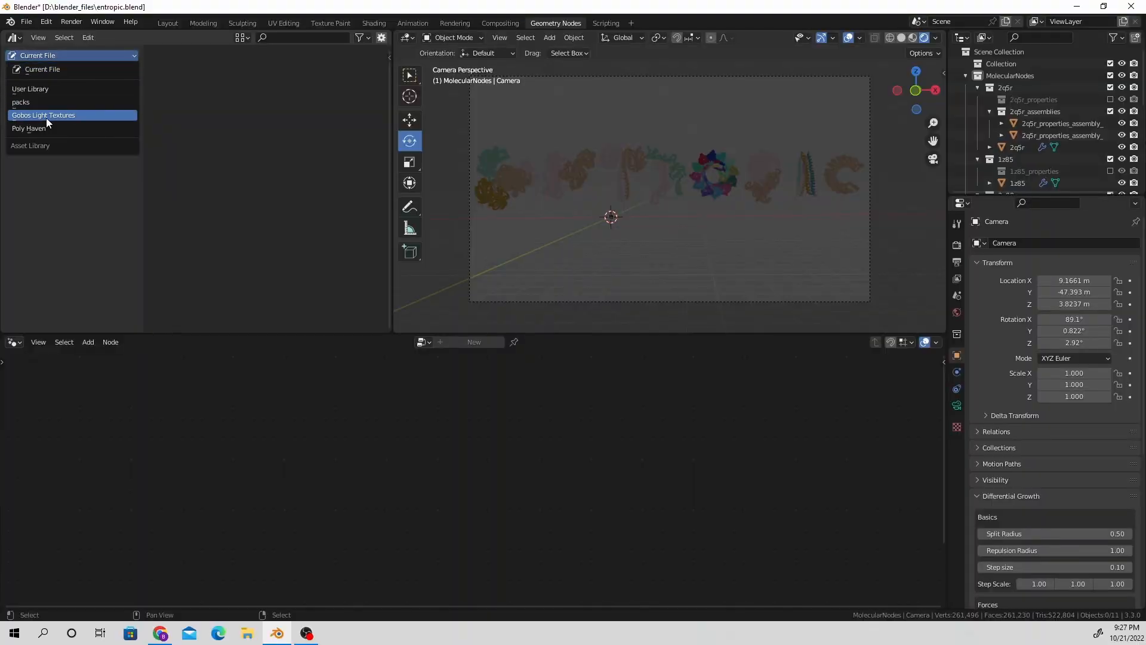
Step: Show the high-contrast, natural-light indoor HDRIs of the Poly Haven library in Blender's asset browser
click(45, 117)
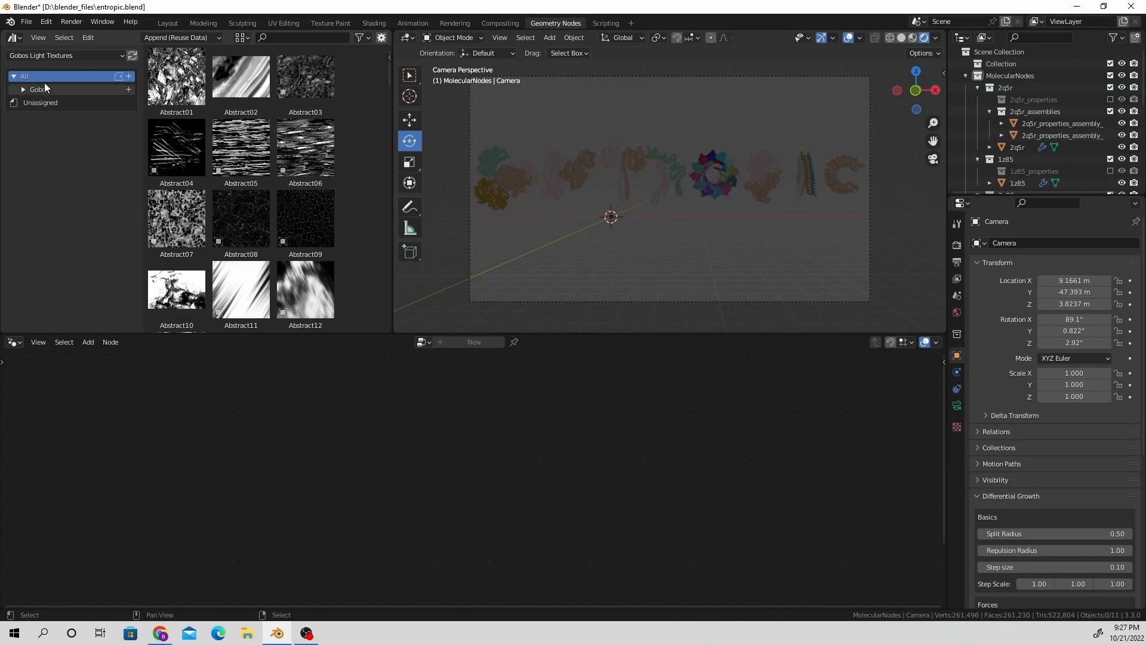
click(52, 55)
click(37, 133)
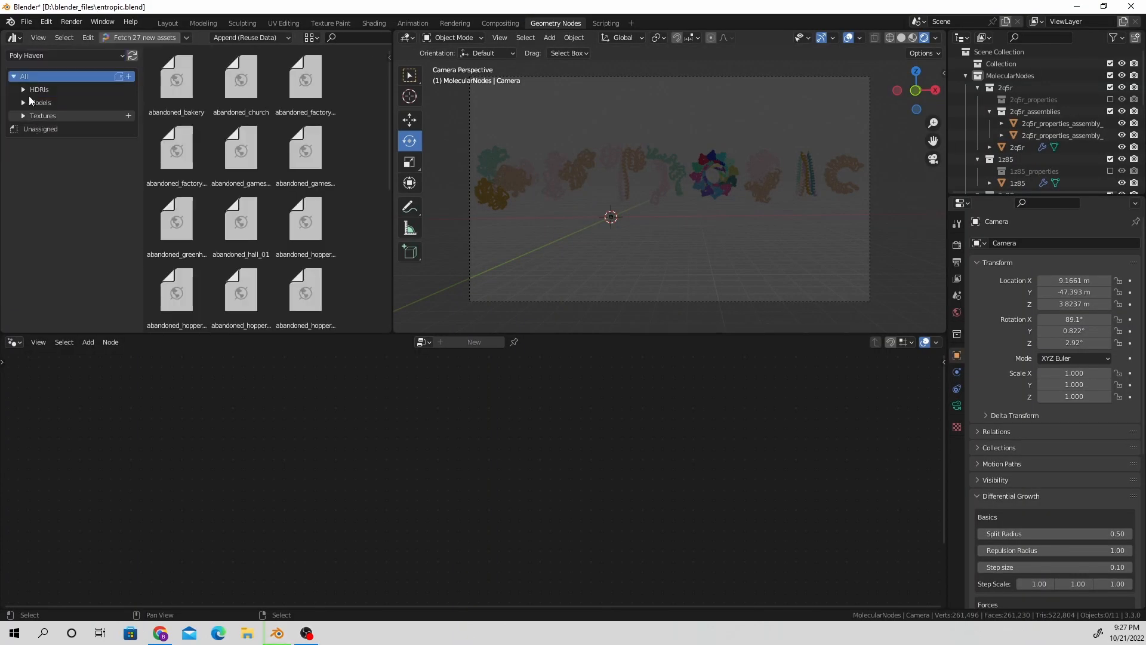
click(32, 87)
click(34, 103)
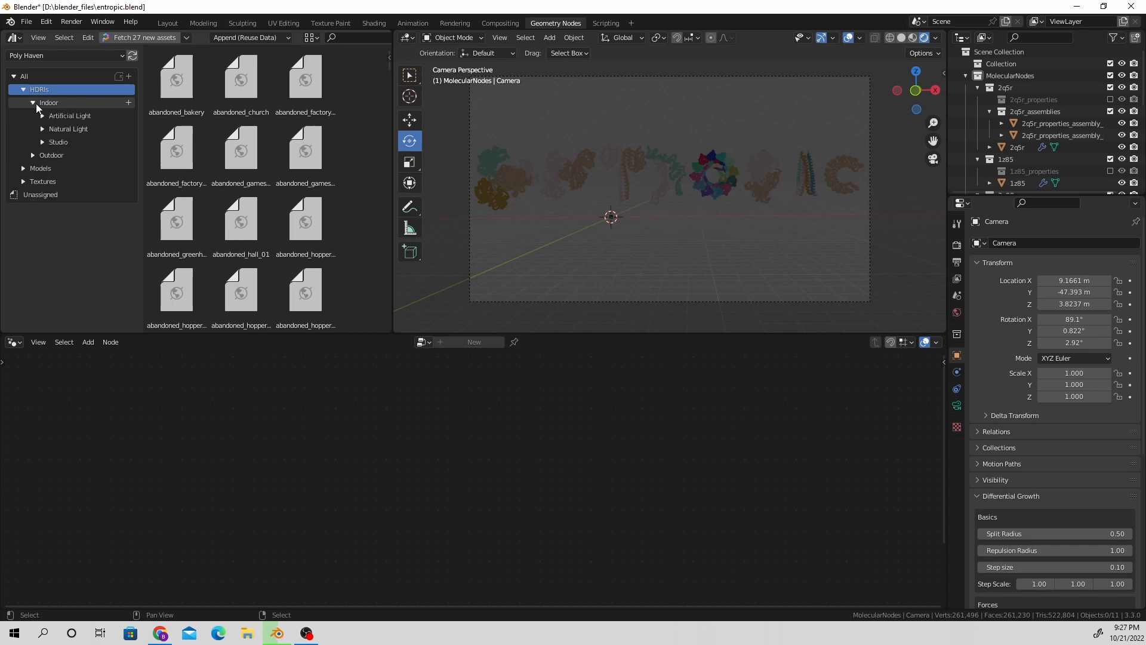
click(41, 129)
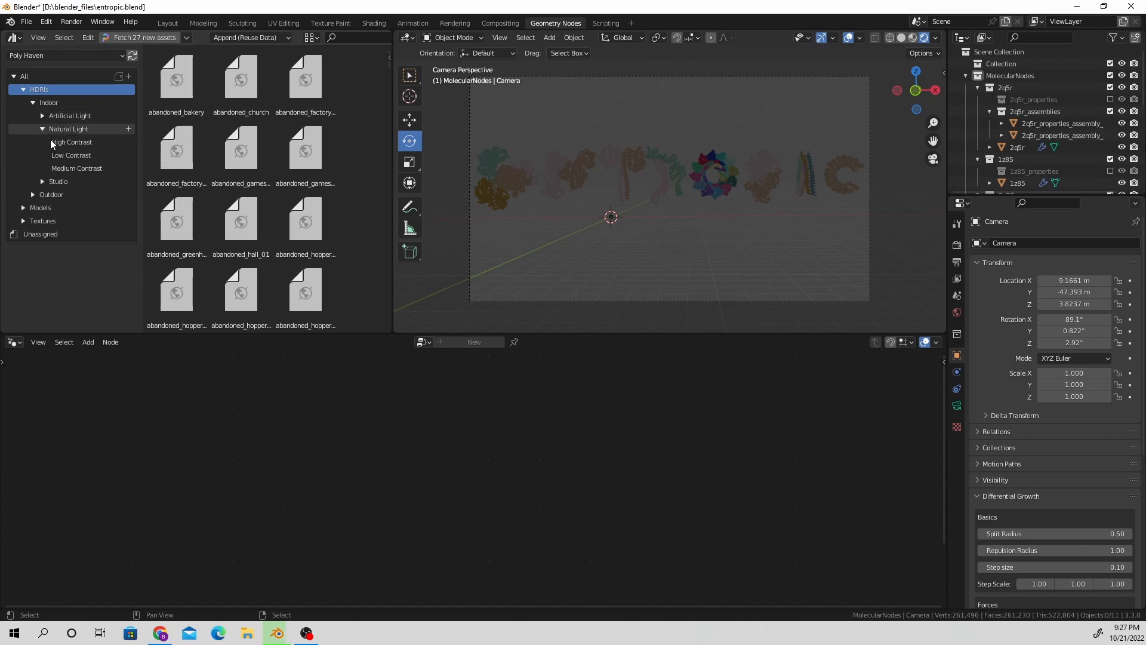
click(54, 144)
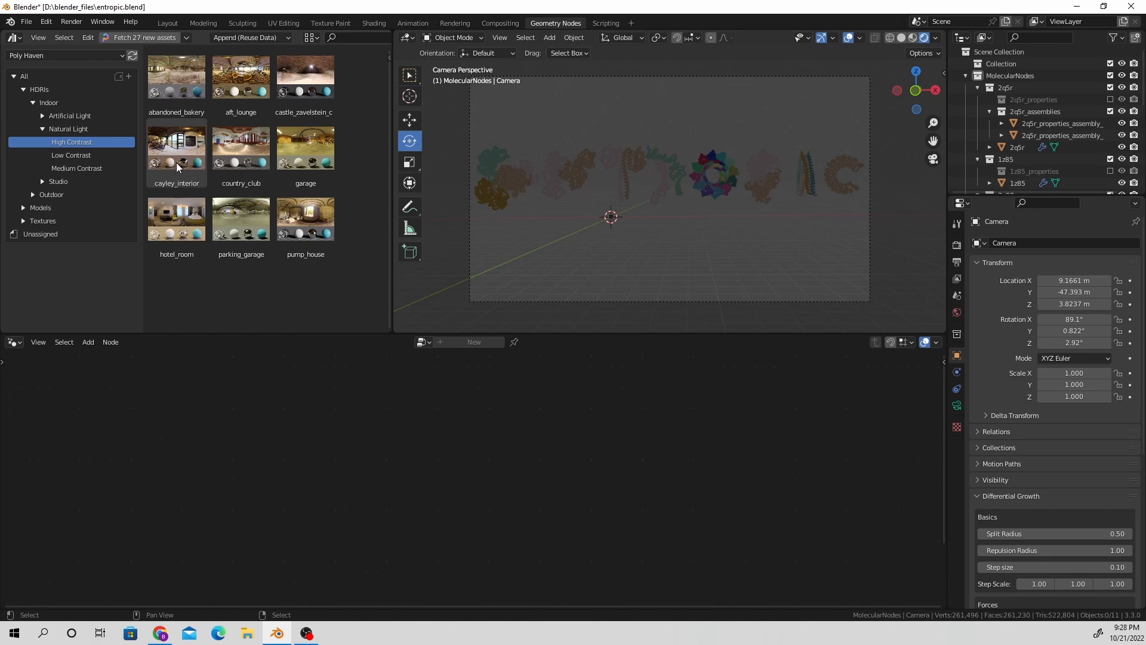
Step: Light the scene with the country_club HDRI and extend the 3D viewport over the asset browser area
click(223, 157)
drag(229, 142, 493, 250)
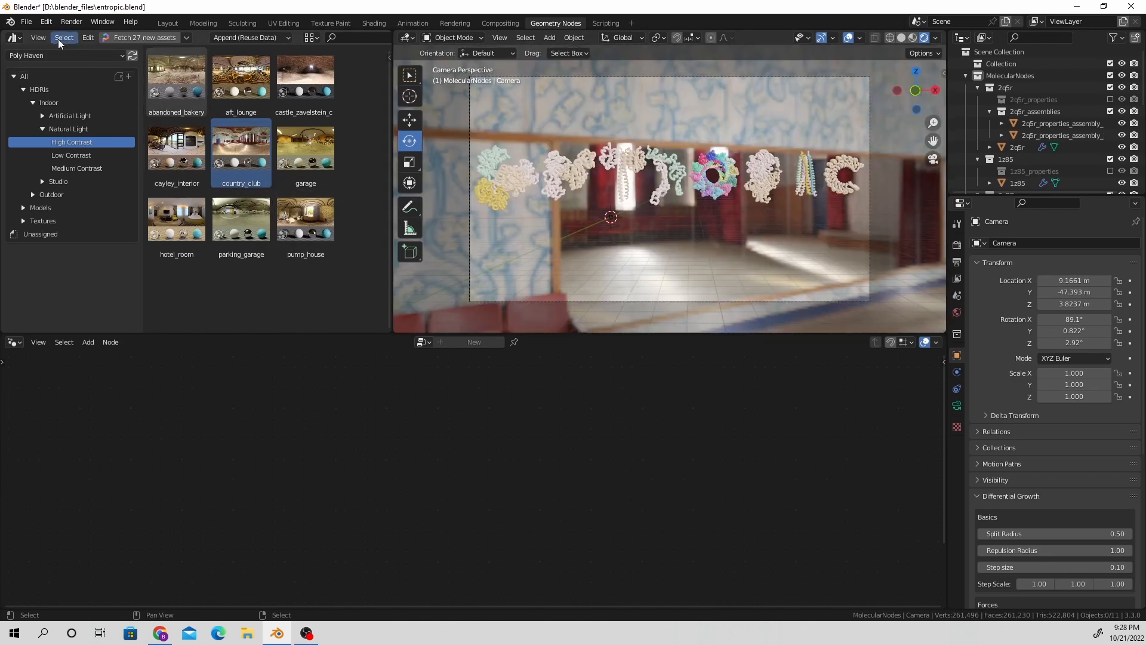
drag(396, 35, 378, 34)
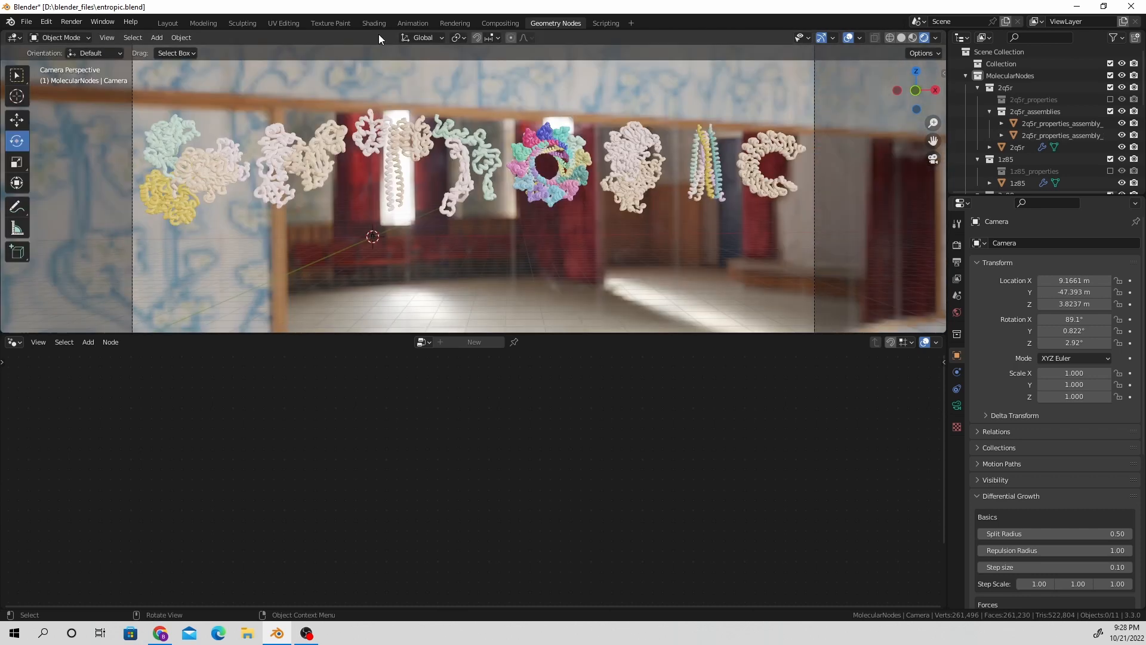
Step: Switch the scene's render engine from Eevee to Cycles
click(959, 314)
click(958, 245)
click(1061, 243)
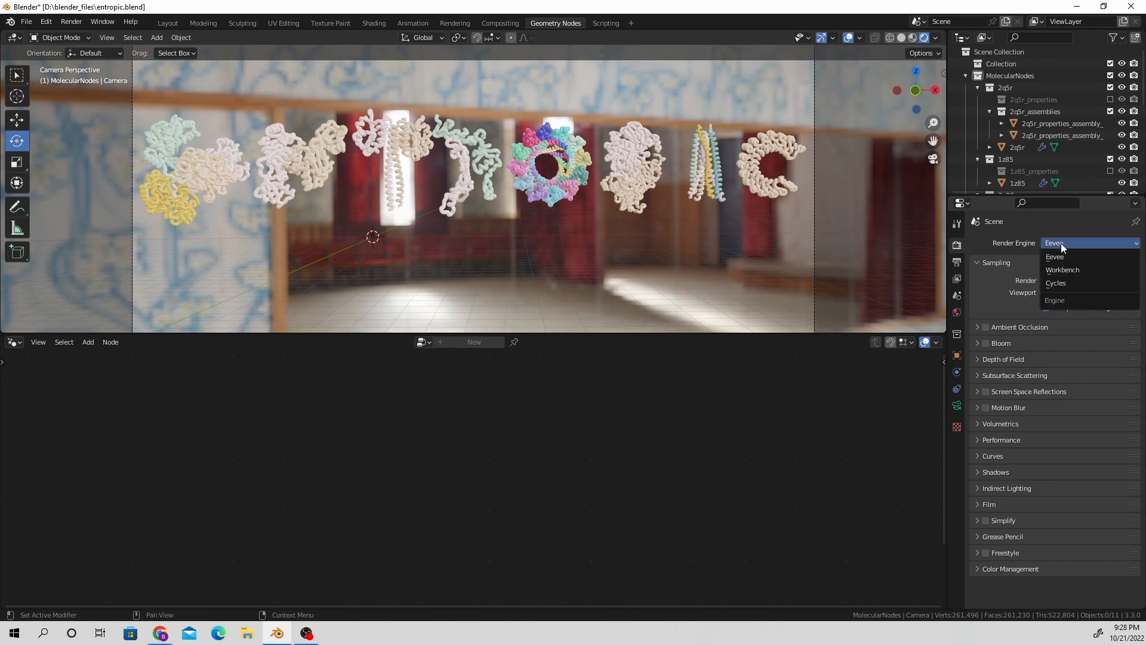
click(1064, 280)
Step: Make the film background transparent in the Cycles render settings
scroll(1010, 550, down, 1)
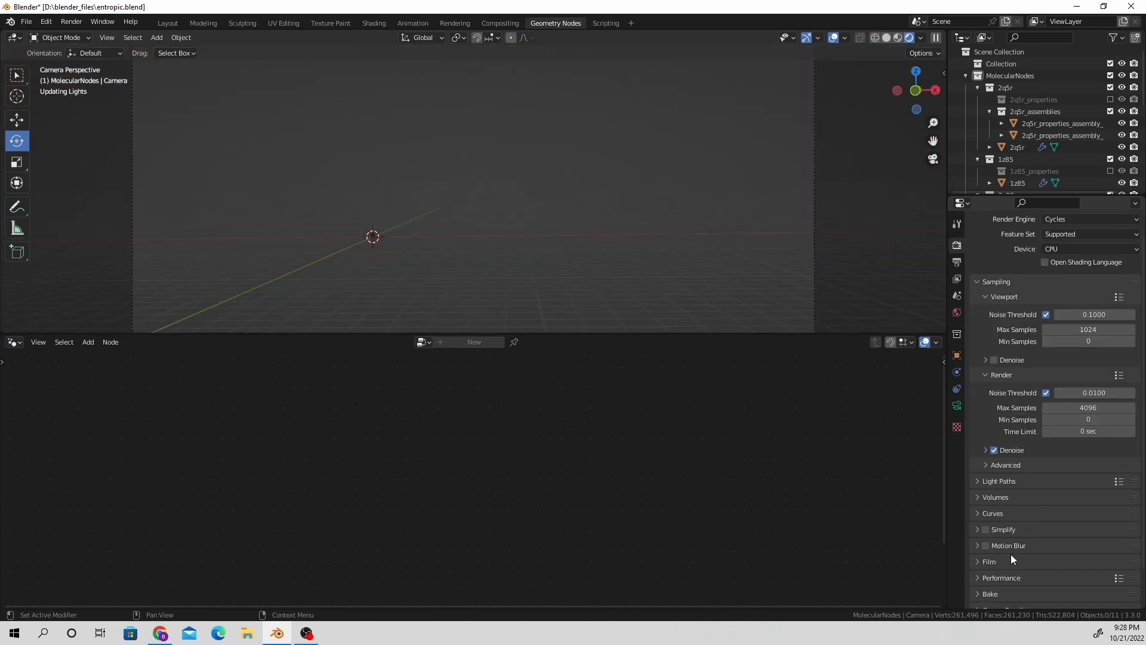
click(996, 560)
scroll(996, 559, down, 2)
scroll(996, 559, down, 1)
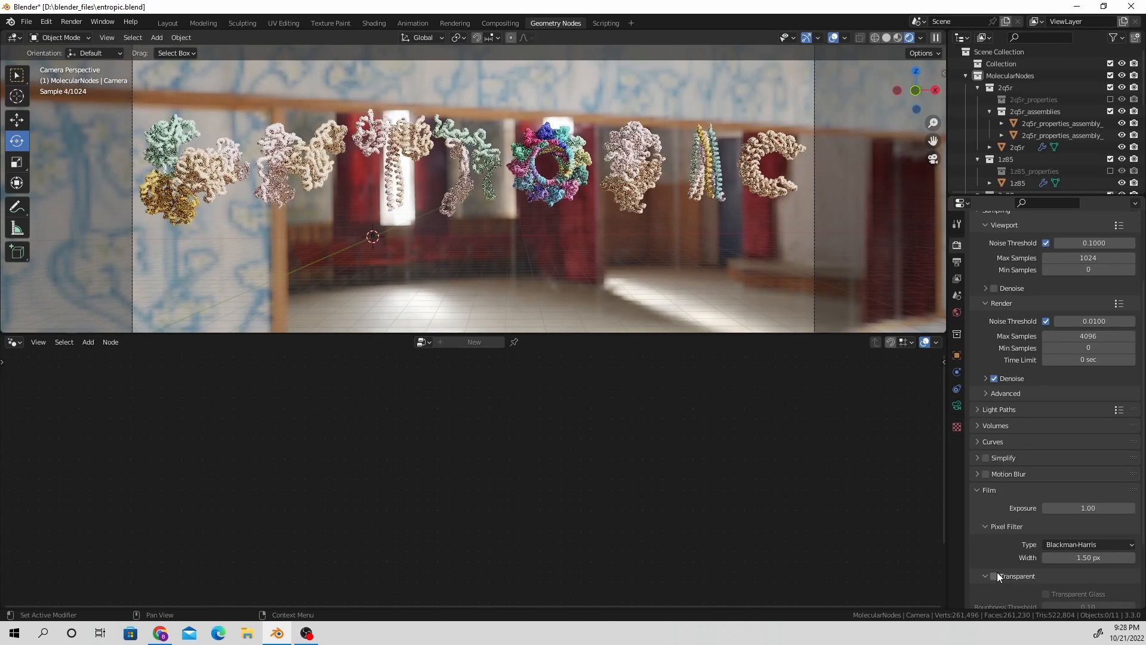
click(995, 575)
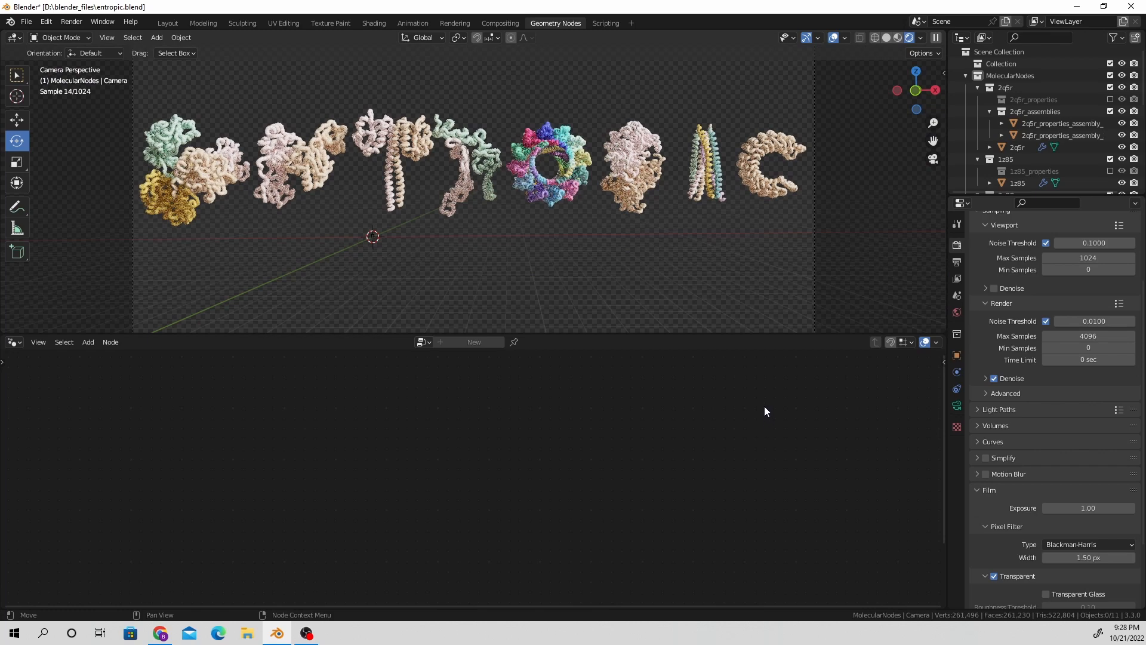
Step: Return to Coolors in Chrome and open the ten-color pastel palette that starts with FEC5BB on its own page
click(160, 633)
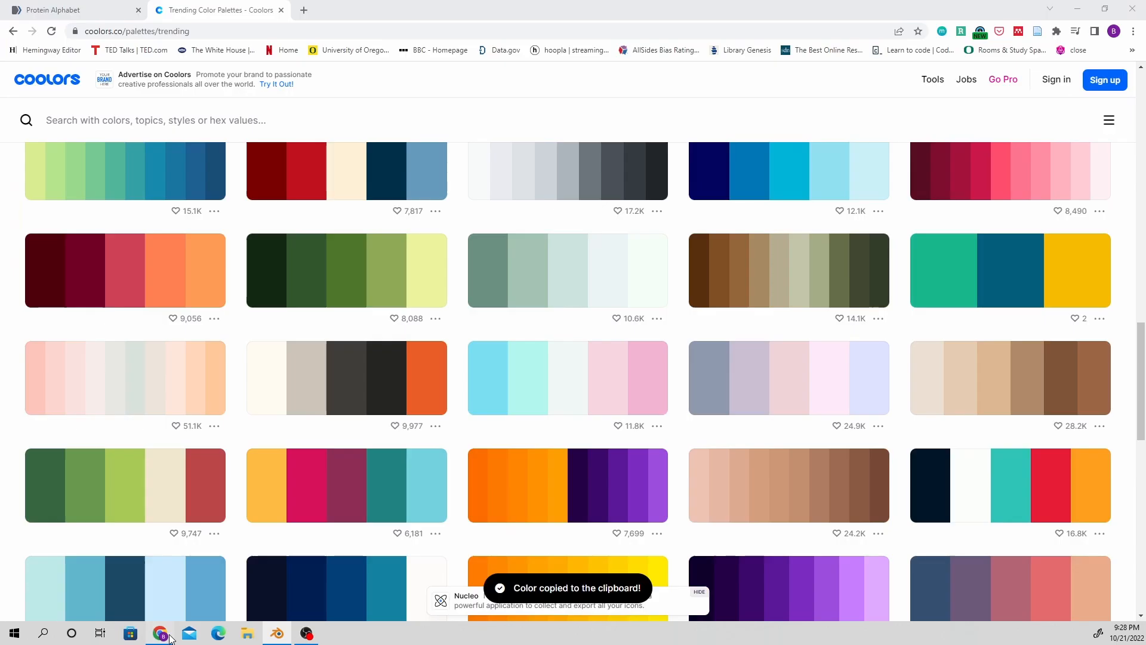
click(194, 413)
click(214, 426)
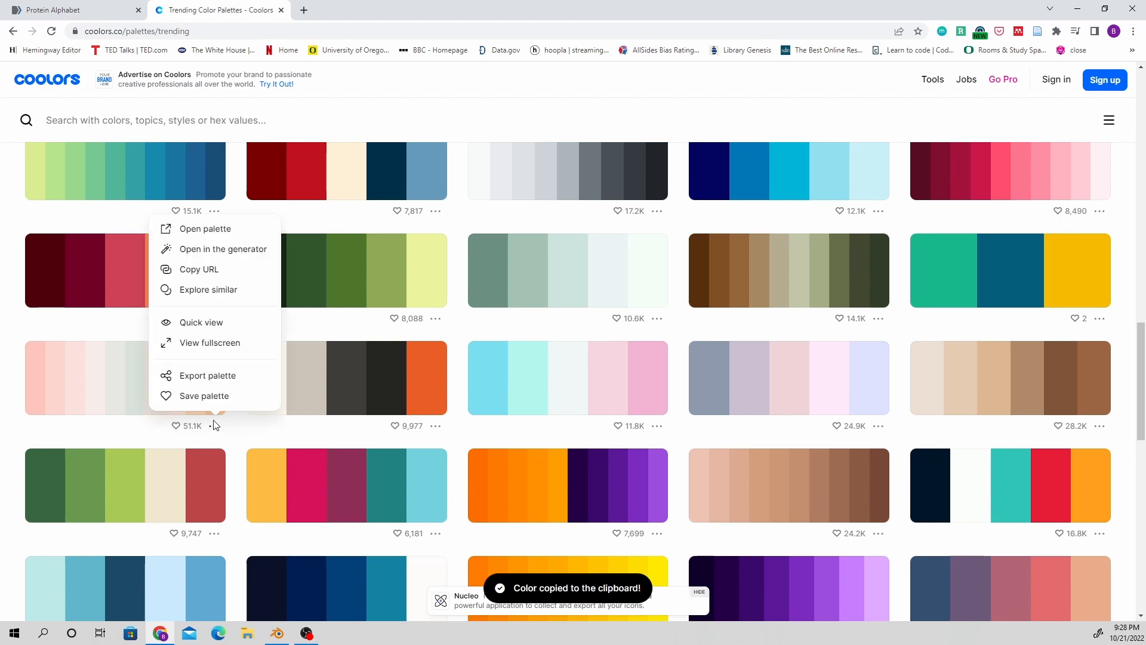
click(224, 230)
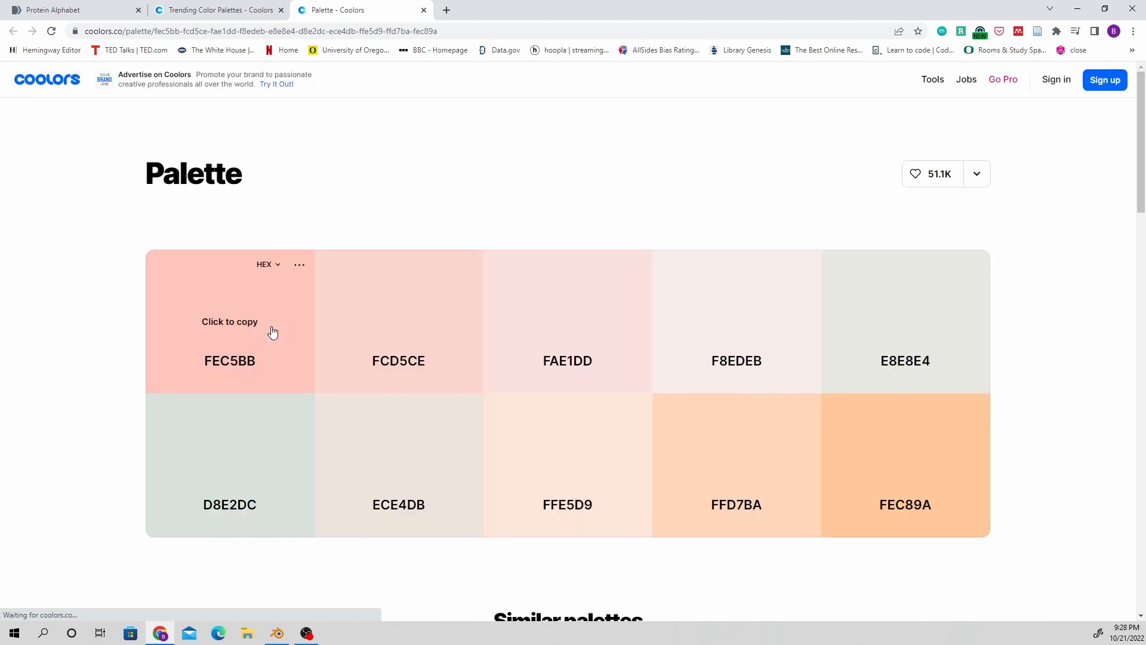
Step: Copy the hex code FEC5BB from the Coolors palette and switch back to Blender
scroll(453, 168, down, 1)
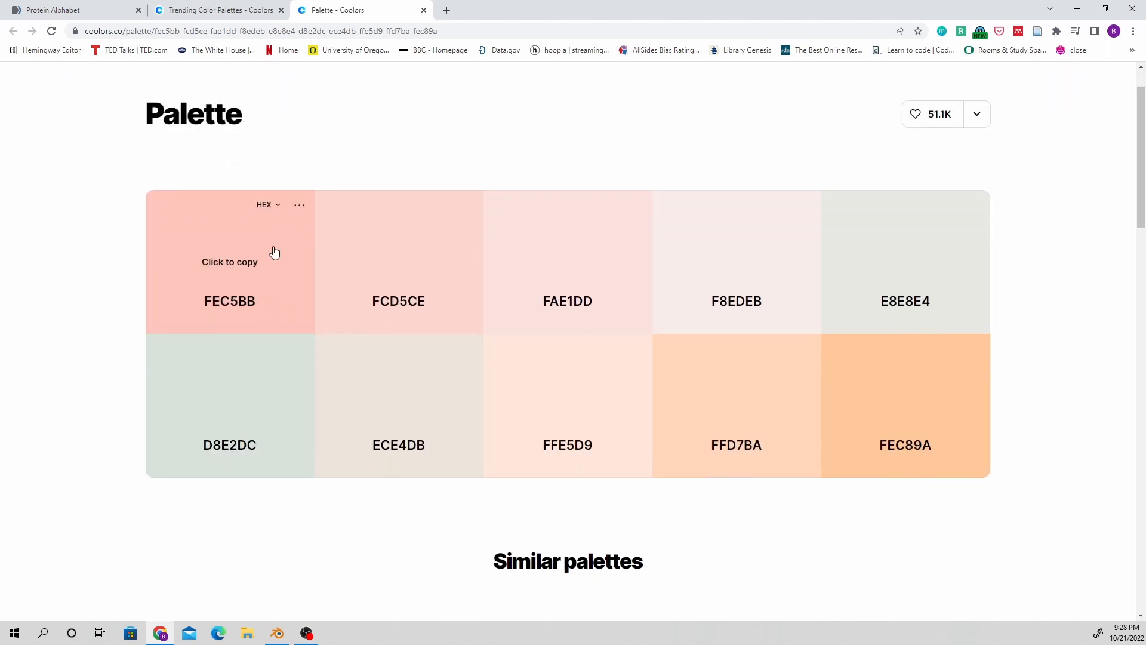
click(236, 268)
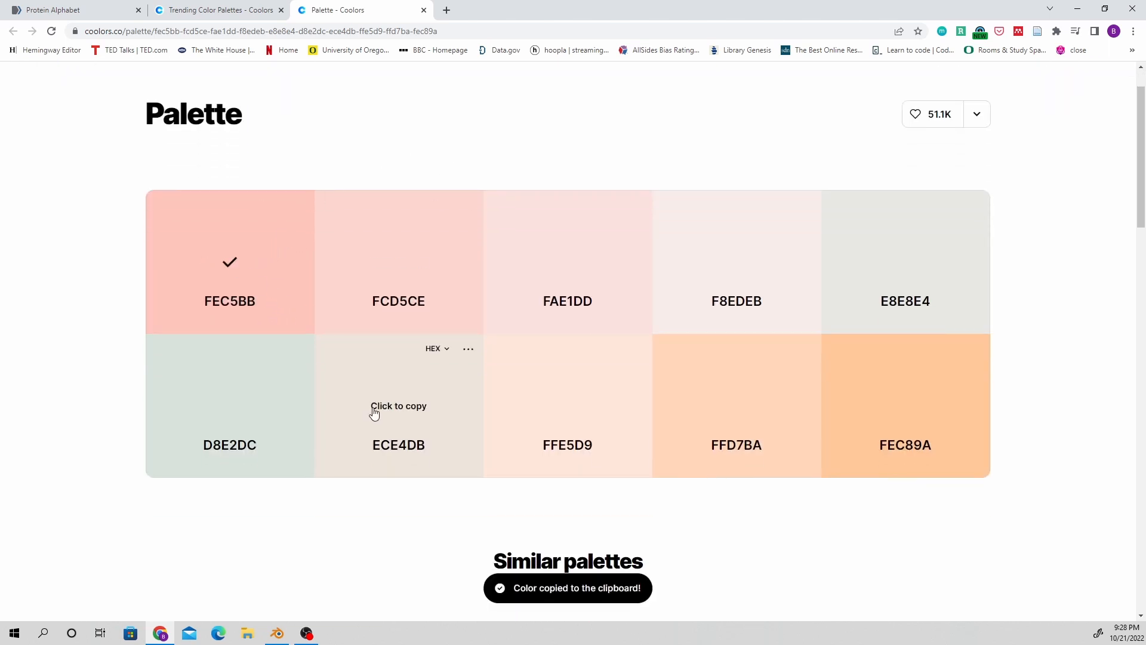
mouse_move(277, 632)
click(292, 600)
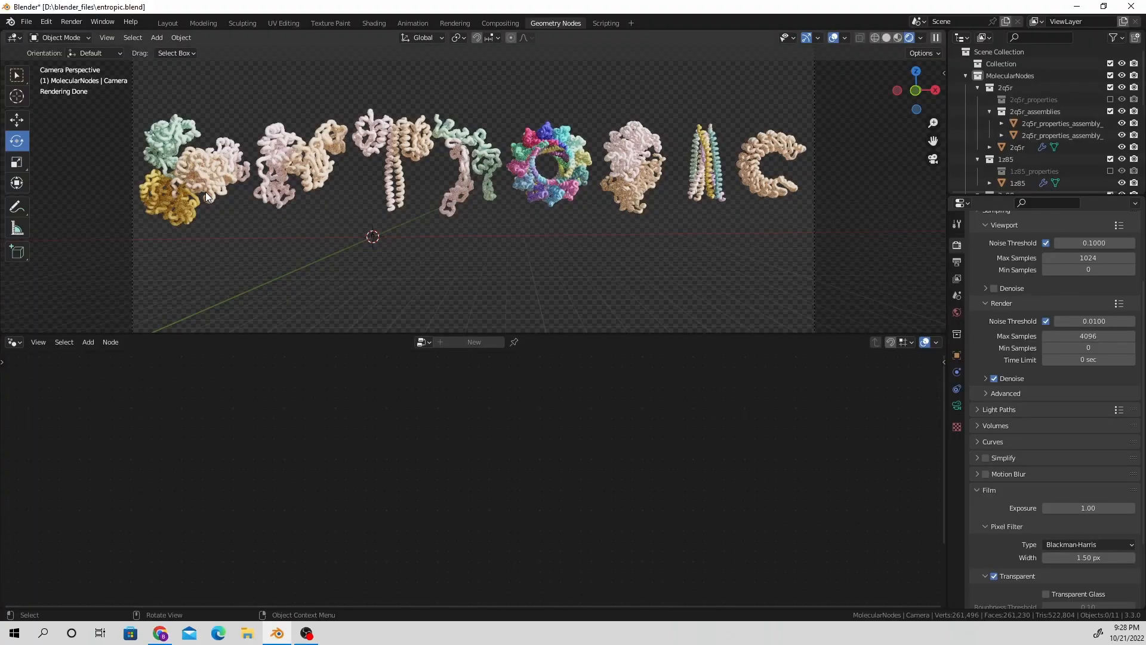
Step: Insert a Molecular Nodes Color Manual node between the ribbon style node and Group Output of protein 2q5r
key(shift+a)
mouse_move(853, 562)
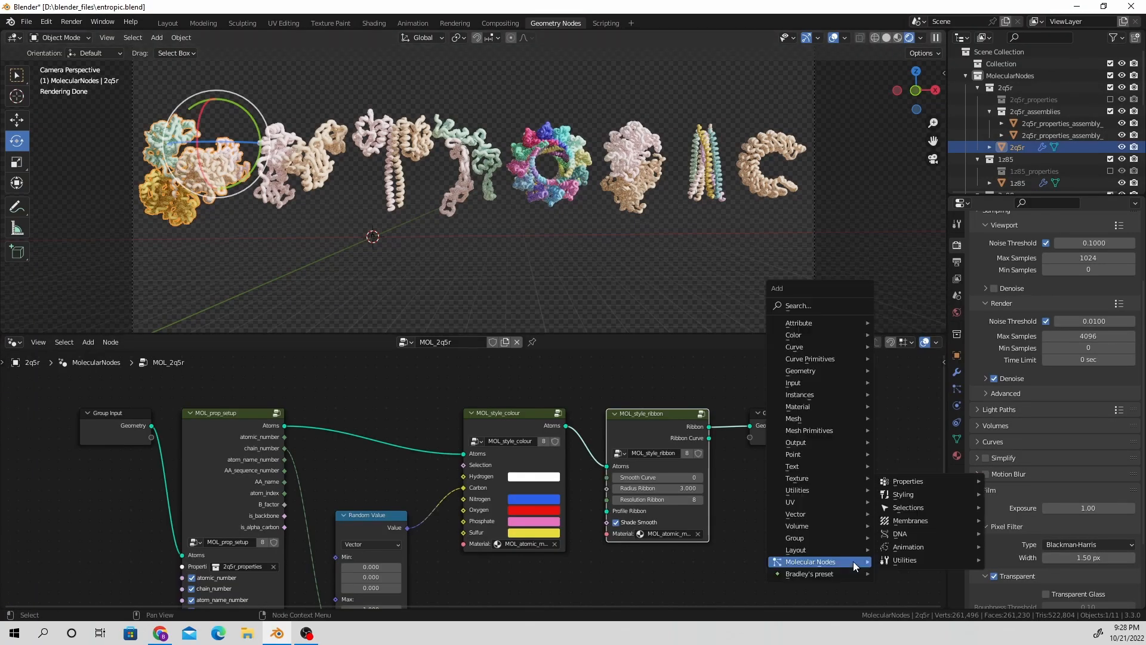
mouse_move(906, 495)
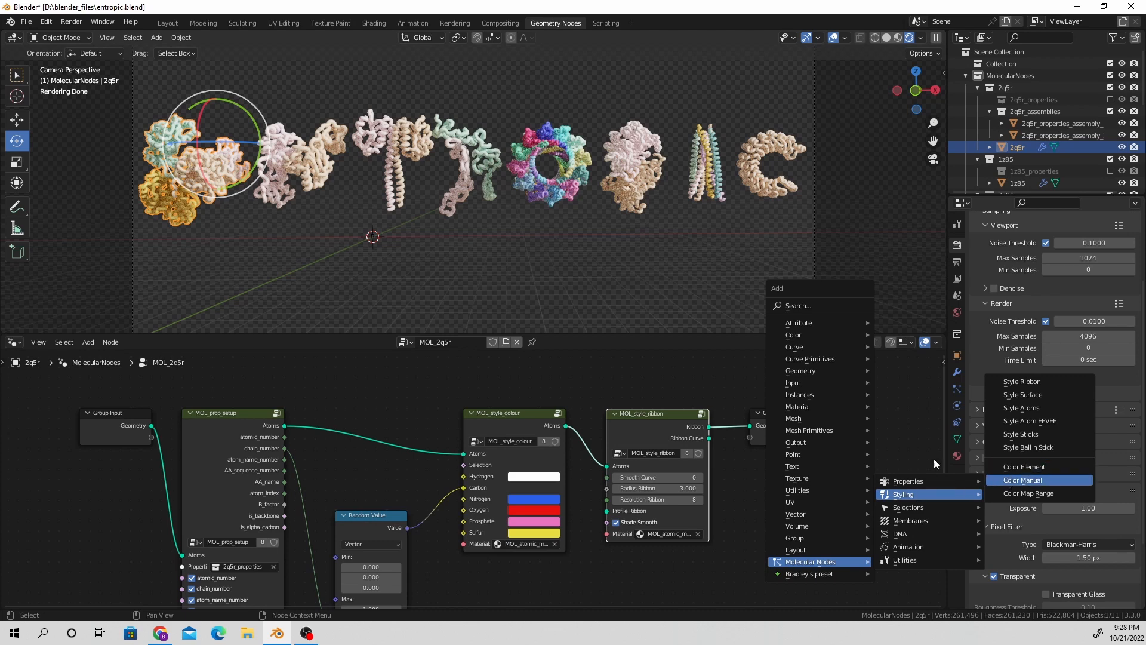
click(1018, 480)
click(750, 413)
Step: Set the New Colour of 2q5r's manual color node to hex FEC5BB
click(820, 482)
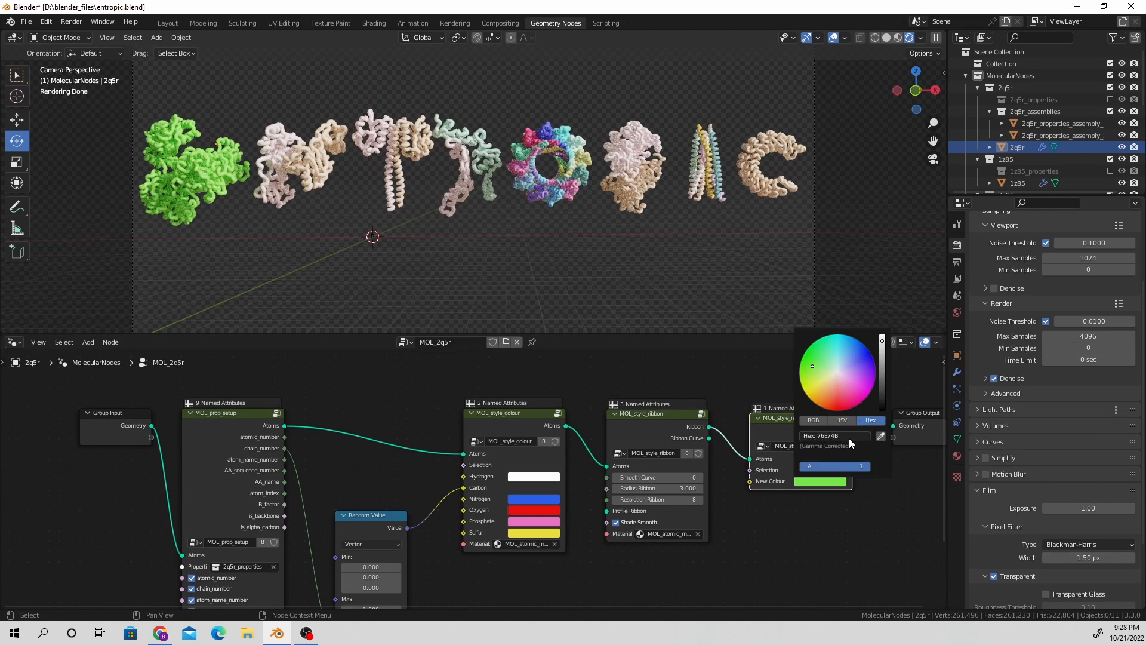
click(862, 446)
text(FEC5BB)
key(Return)
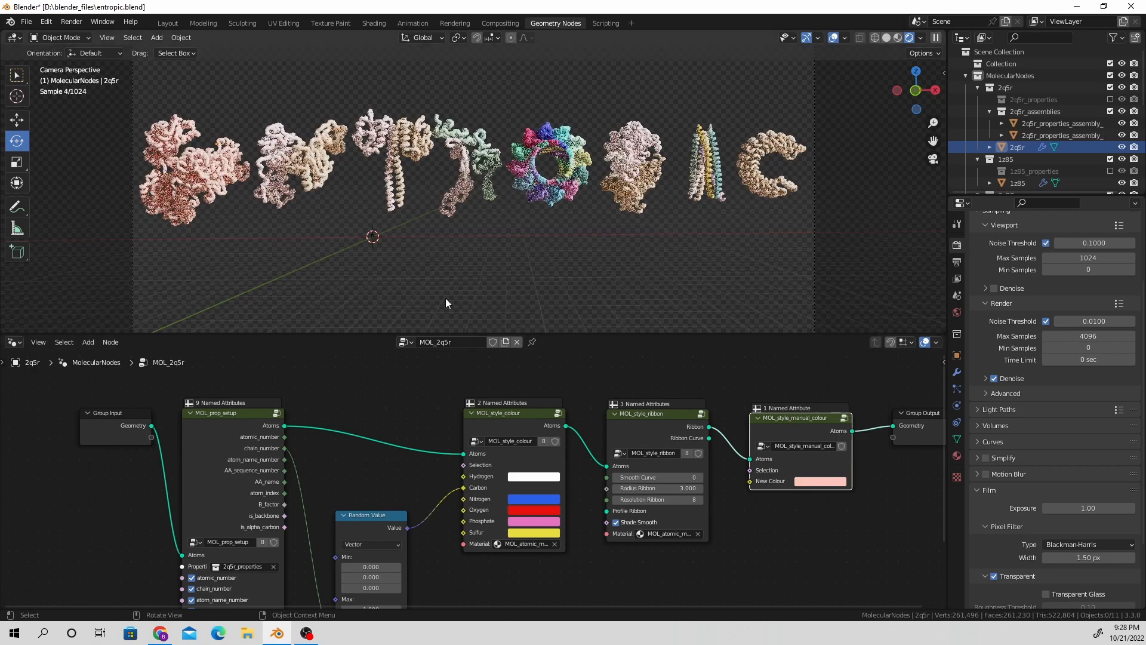
Step: Insert a Color Manual node between the ribbon style node and Group Output of protein 1z85
click(293, 177)
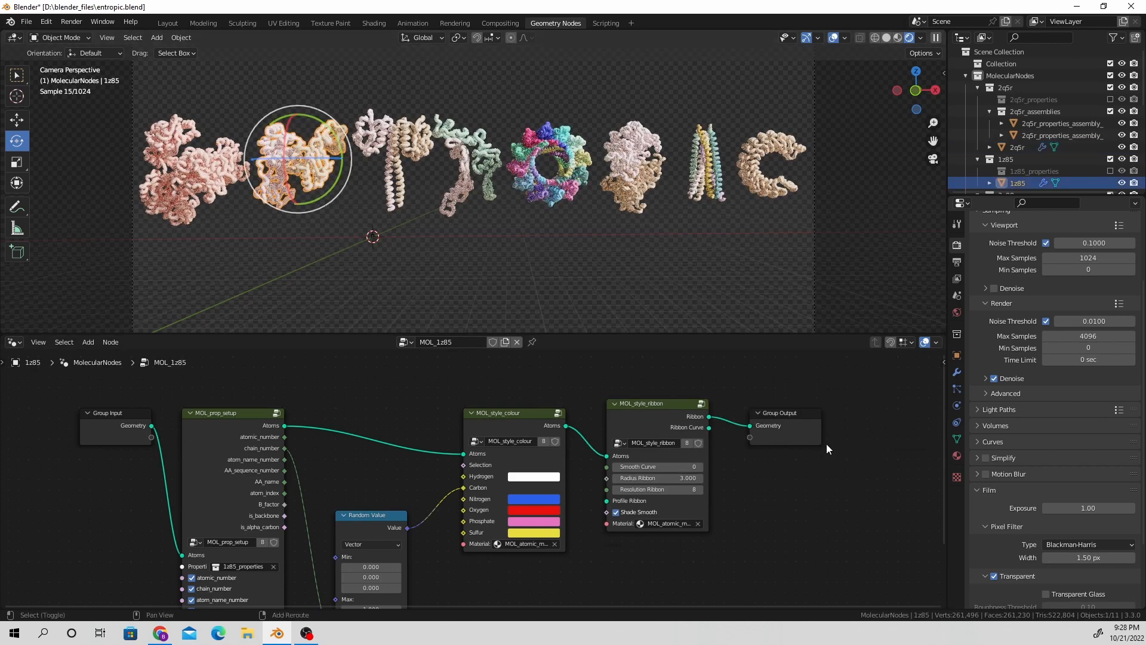
key(shift+a)
mouse_move(790, 596)
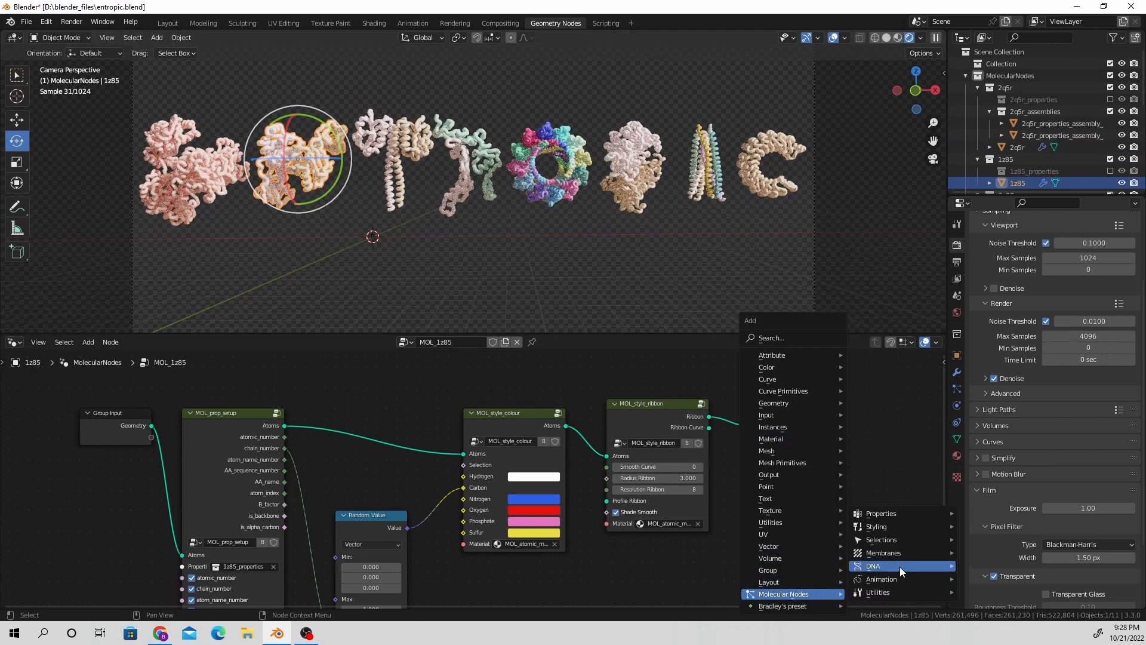
mouse_move(894, 527)
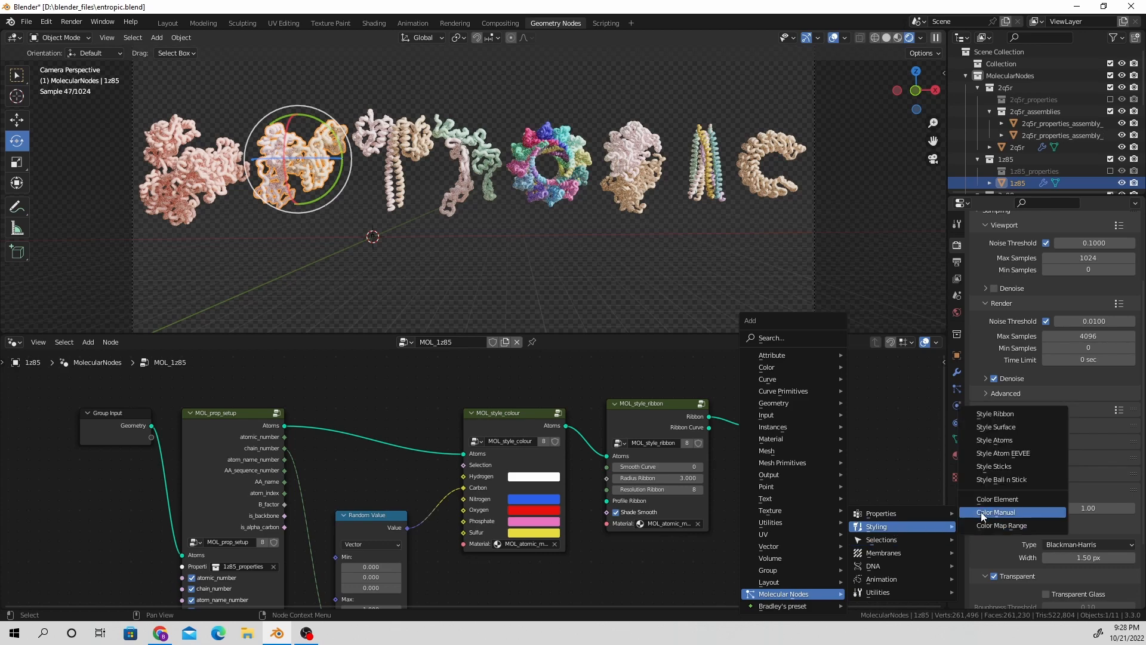
click(983, 516)
click(800, 445)
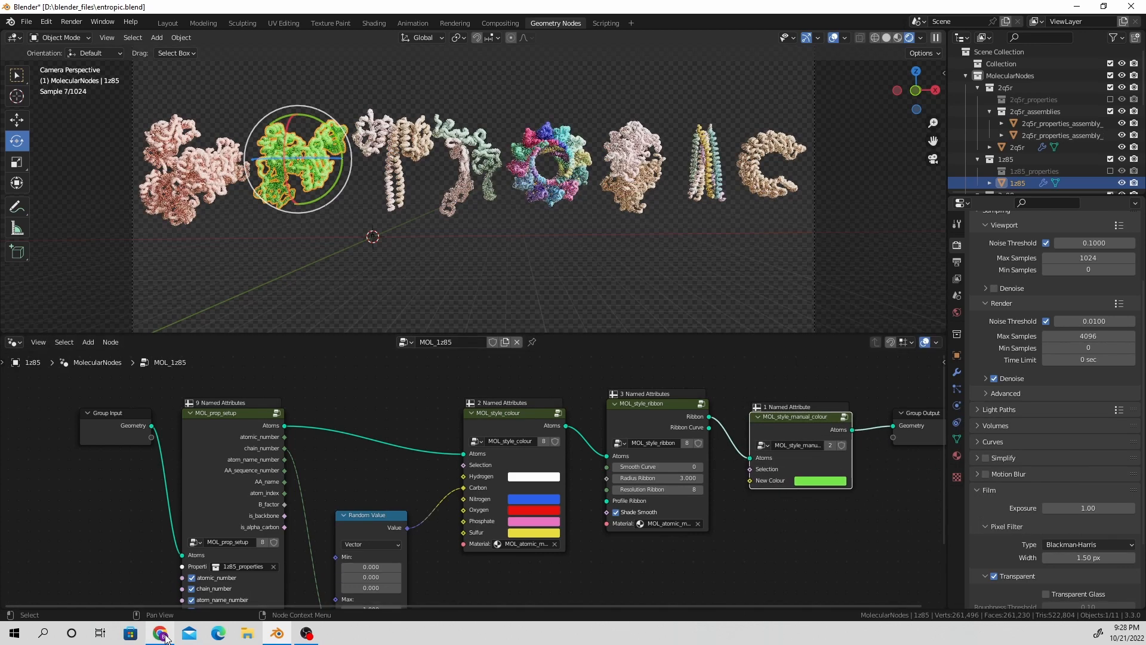
Step: Copy ECE4DB from the Coolors palette in Chrome and apply it in Blender as the New Colour of 1z85
click(160, 633)
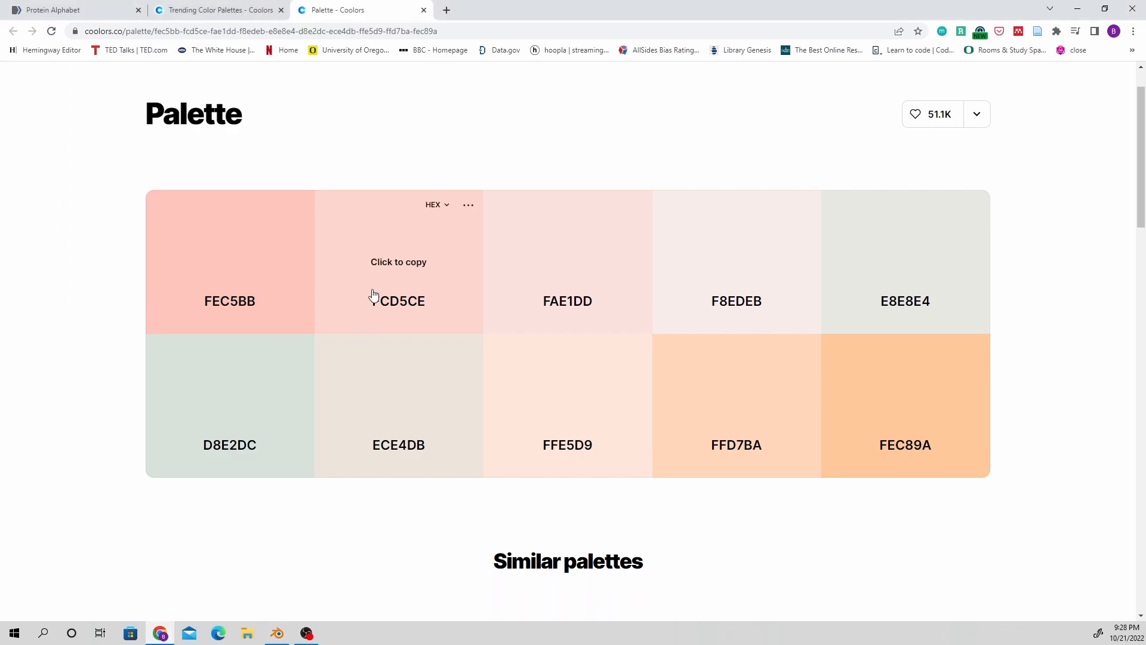
click(457, 410)
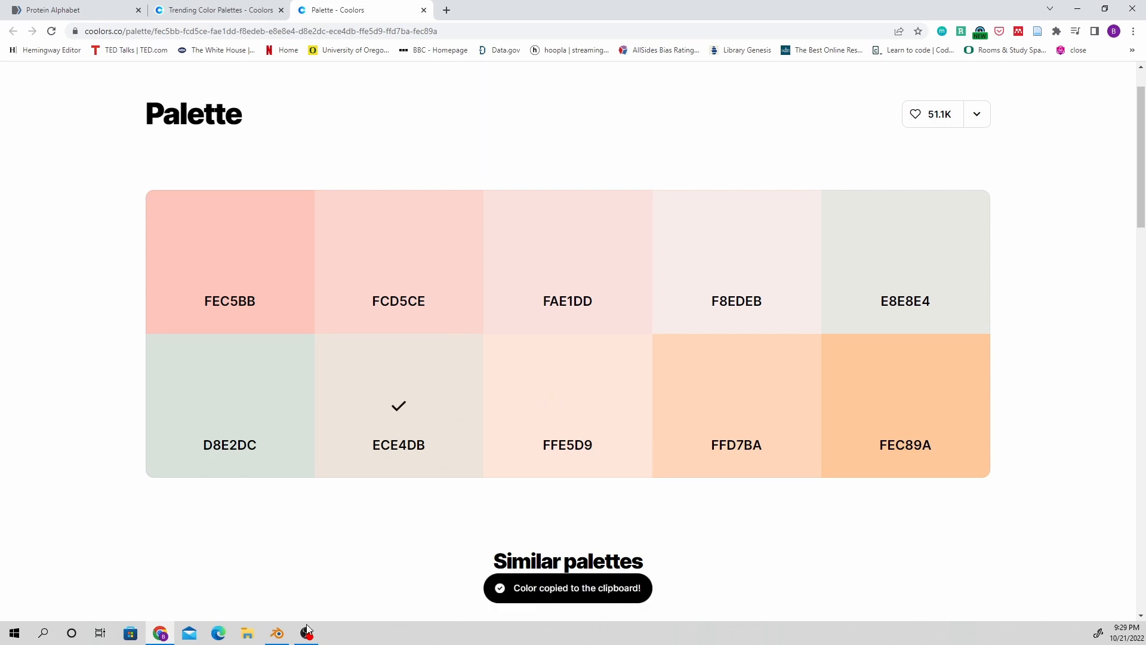
click(280, 637)
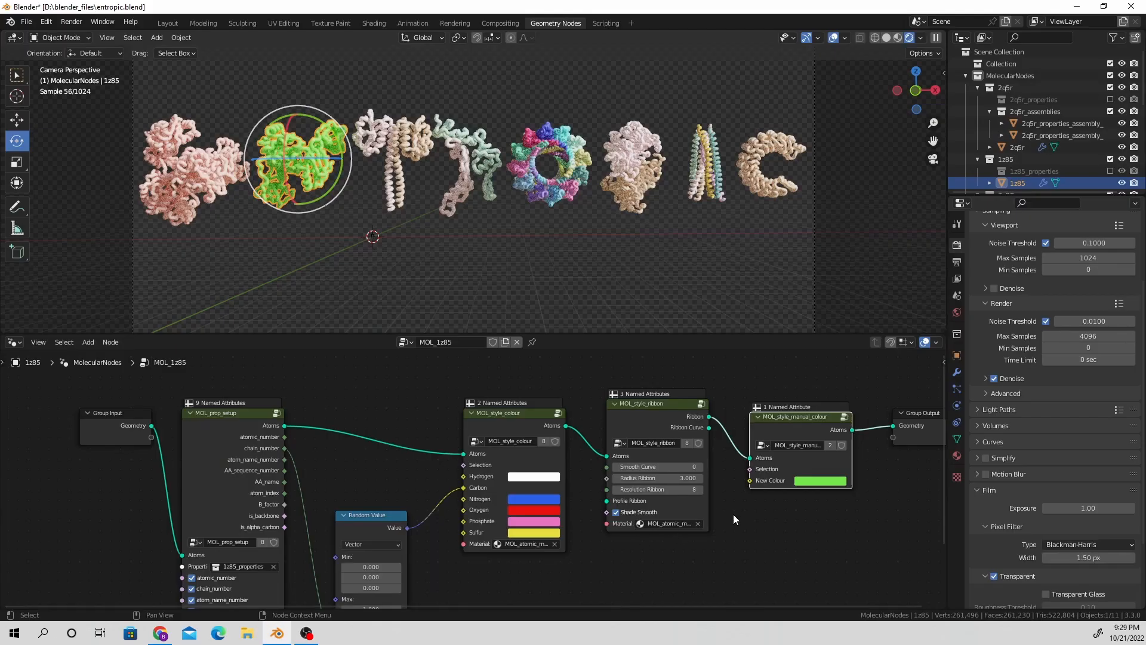
click(813, 487)
key(Return)
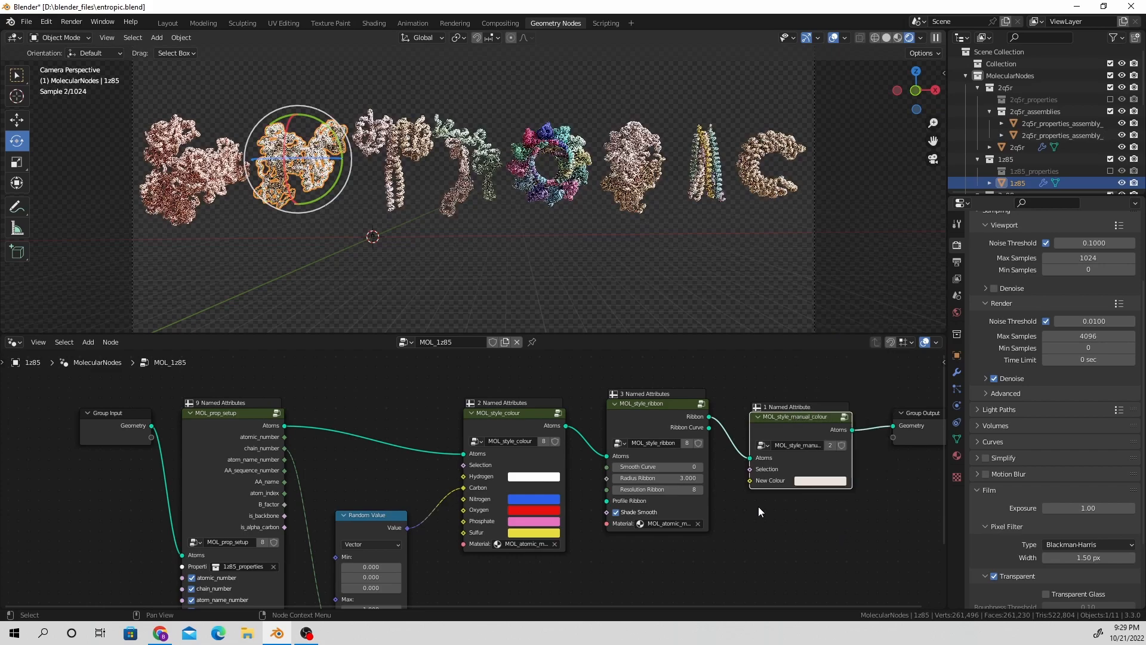
Step: Add a Color Manual node to the node tree of the T-shaped protein
click(394, 167)
key(shift+a)
mouse_move(800, 523)
mouse_move(893, 455)
click(1020, 553)
Step: Copy F8EDEB from the Coolors palette in Chrome and apply it in Blender to the T-shaped protein's manual color node
click(160, 634)
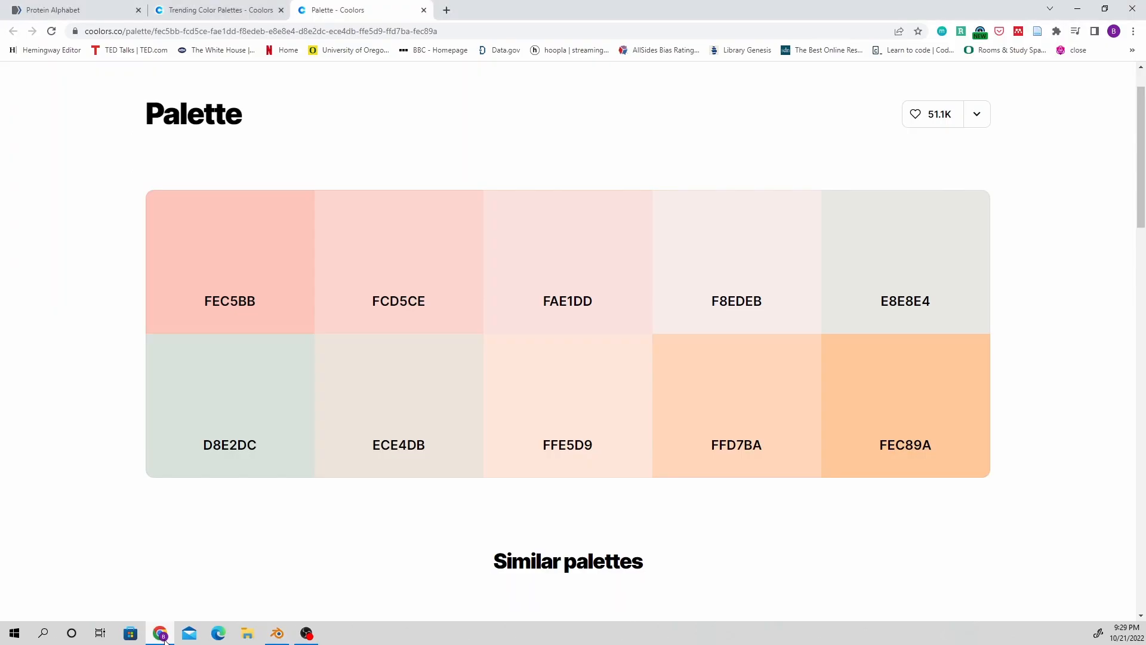
click(728, 279)
click(278, 634)
click(818, 487)
key(ctrl+v)
Step: Add a Color Manual node to protein 2arp and give it an orange color copied from the Coolors palette in Chrome
click(466, 162)
key(shift+a)
click(935, 486)
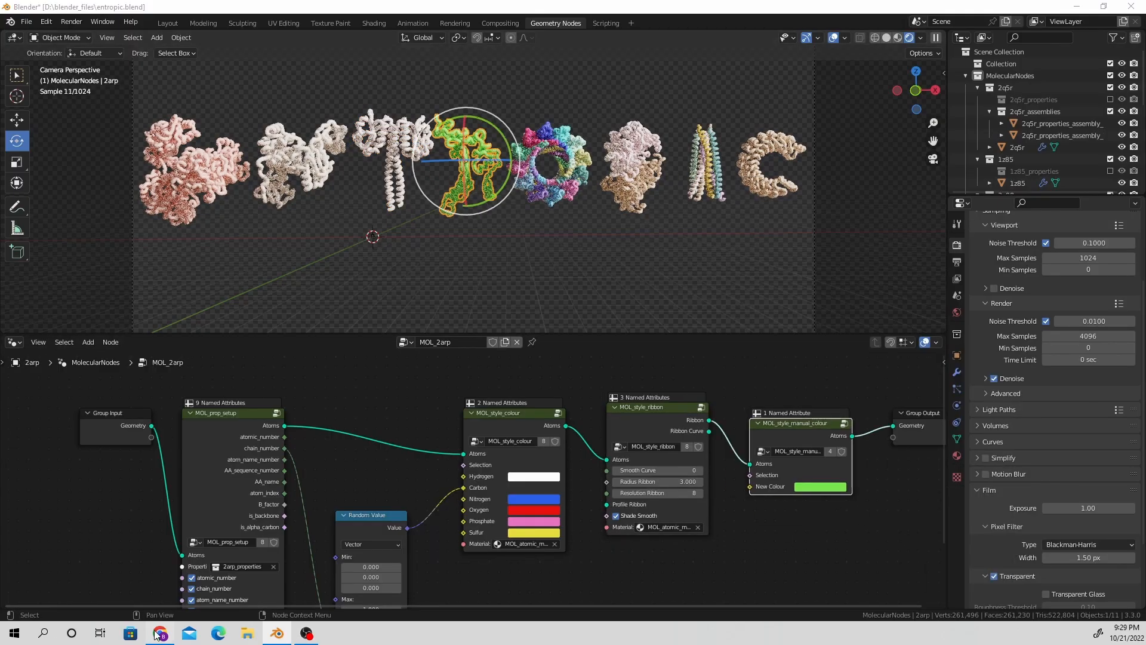
click(160, 634)
click(279, 634)
click(818, 484)
key(ctrl+v)
Step: Add a Color Manual node to the ring-shaped protein and color it D8E2DC, copied from the Coolors palette in Chrome
click(548, 163)
key(shift+a)
click(974, 507)
click(708, 434)
click(160, 634)
click(230, 418)
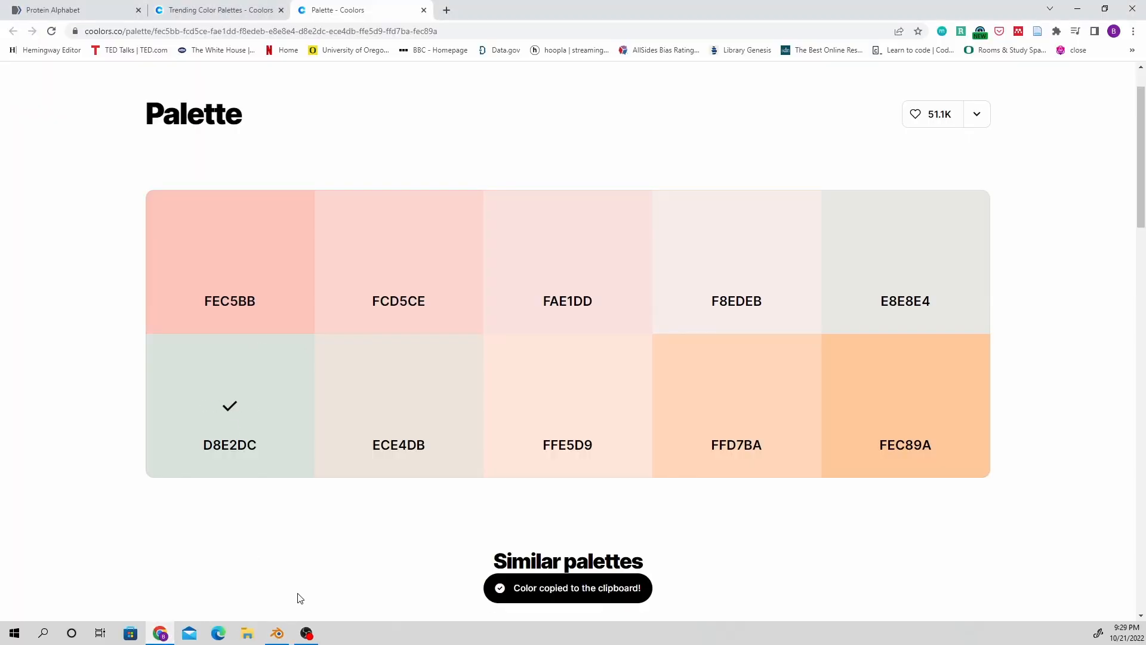
click(278, 634)
click(818, 487)
Step: Add a Color Manual node to protein 3afc and color it FAE1DD, copied from the Coolors palette in Chrome
click(633, 166)
key(shift+a)
click(160, 634)
click(566, 266)
click(279, 634)
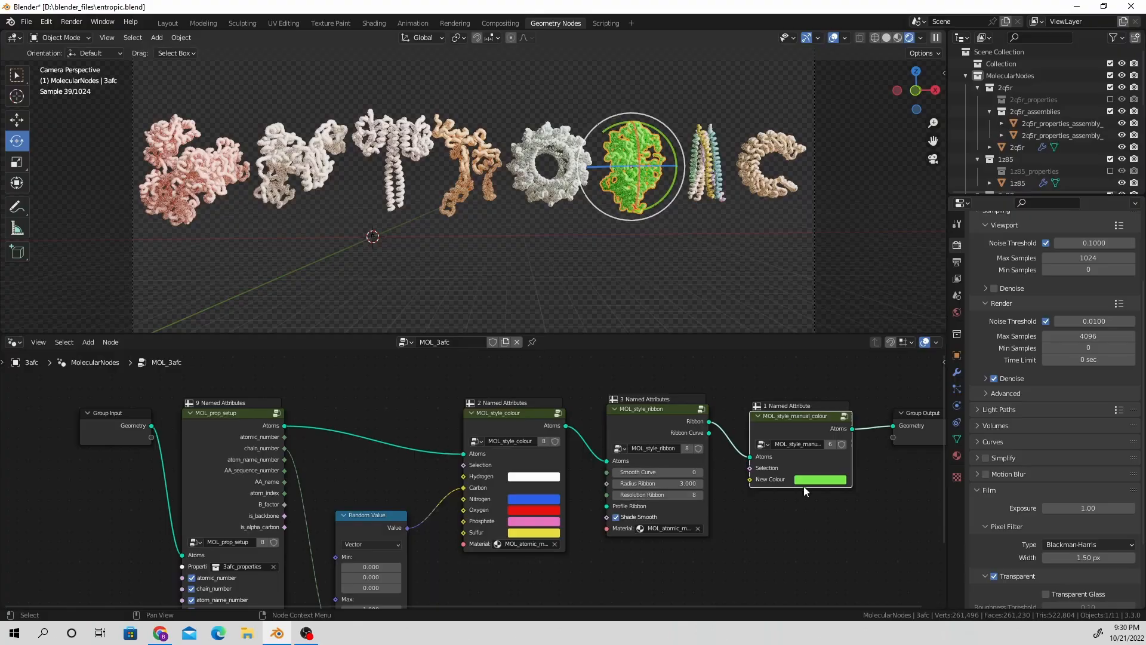
click(806, 484)
key(ctrl+v)
Step: Add a Color Manual node to protein 3h7x and color it FCD5CE, copied from the Coolors palette in Chrome
click(708, 167)
key(shift+a)
click(961, 548)
click(160, 634)
click(418, 264)
click(277, 634)
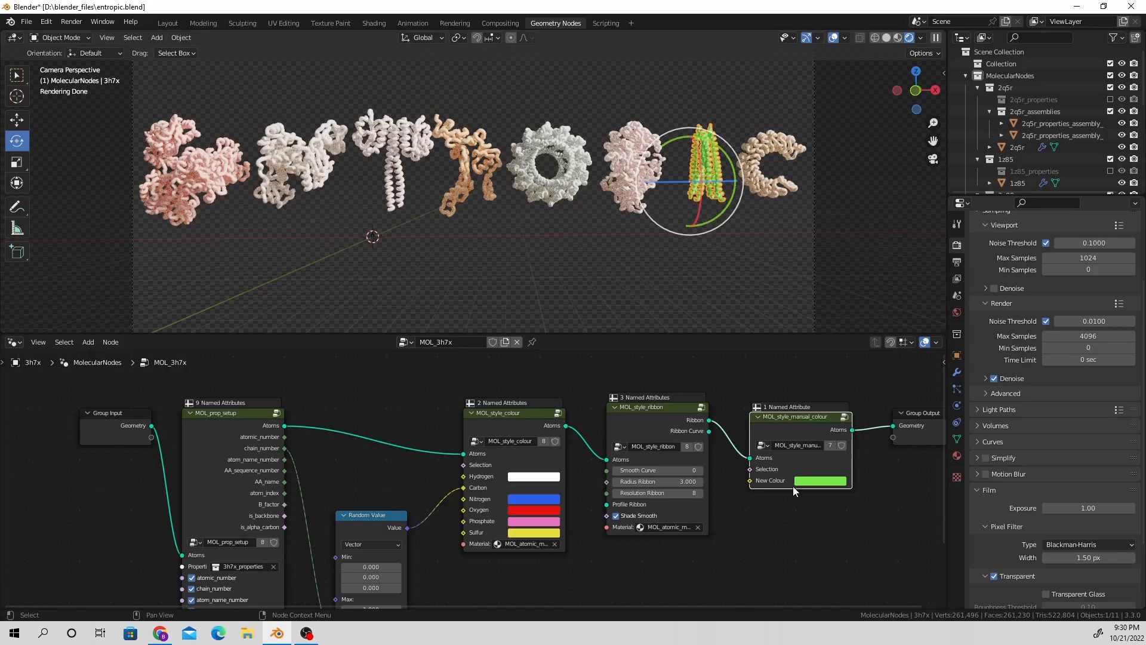
click(818, 483)
key(ctrl+v)
Step: Add a Color Manual node to protein 2bnh and color it FFD7BA, copied from the Coolors palette in Chrome
click(771, 179)
key(shift+a)
click(921, 498)
click(162, 634)
click(737, 406)
click(277, 634)
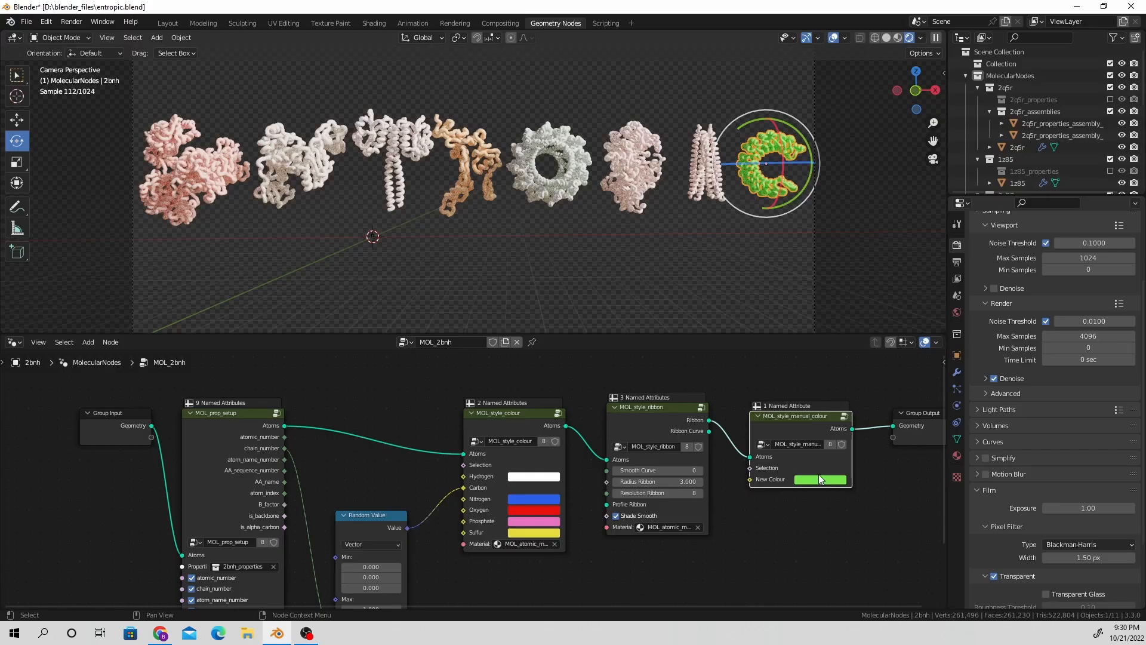
click(818, 479)
text(FFD7BA)
click(754, 323)
Step: Open the ring-shaped protein's MOL_atomic_material in the Shading workspace and set its Subsurface to 0.114
click(547, 174)
click(374, 23)
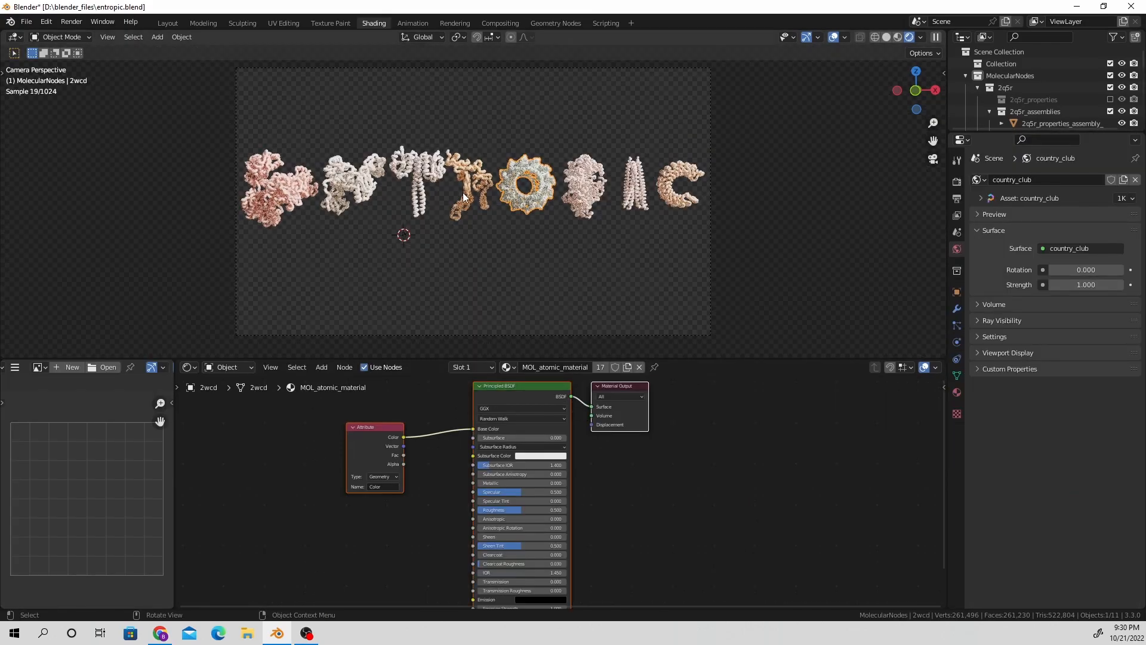
scroll(464, 197, up, 6)
shift+middle_drag(526, 176, 535, 270)
scroll(599, 435, up, 1)
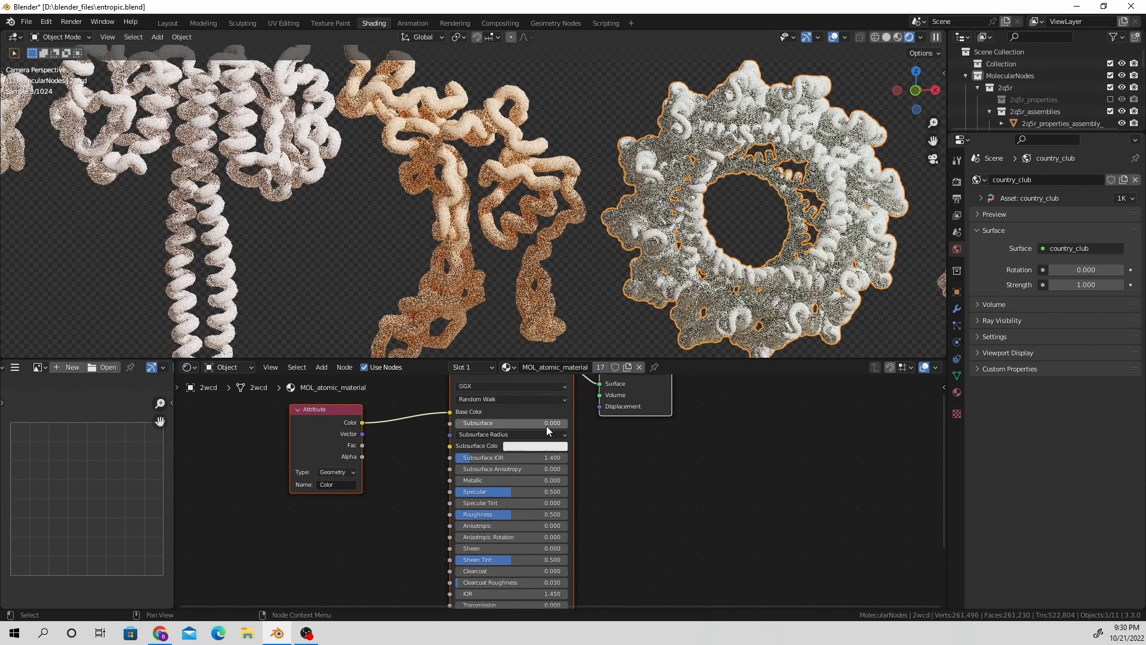
drag(547, 425, 636, 462)
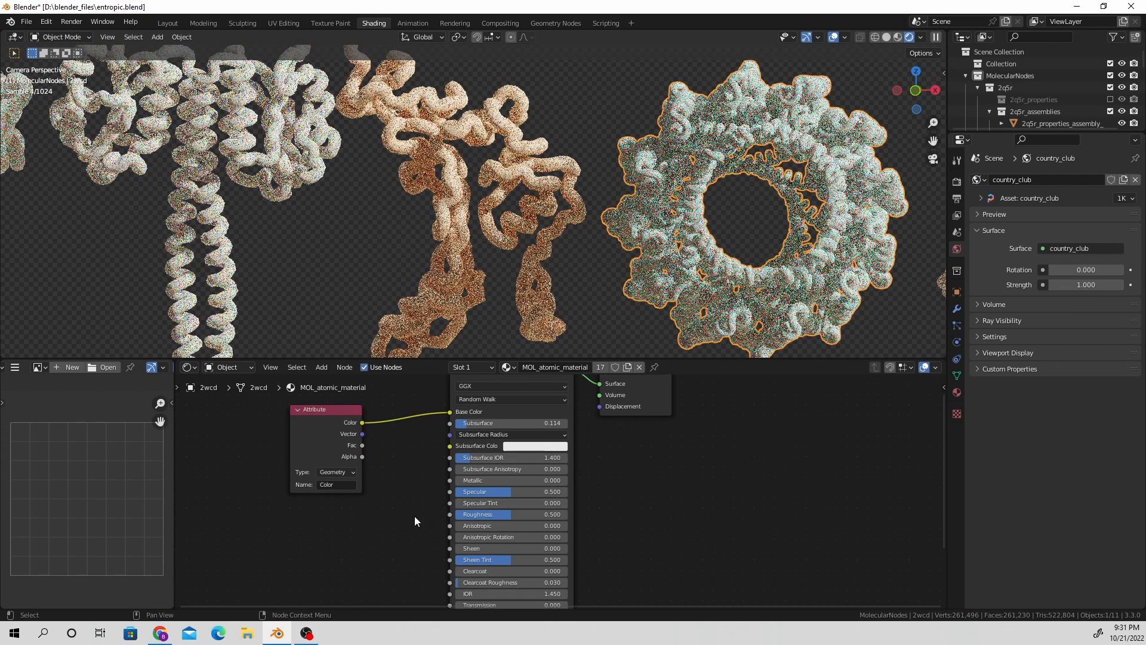
Step: Change the material's Subsurface Color to the pinkish red E77081 and deselect the protein
click(505, 448)
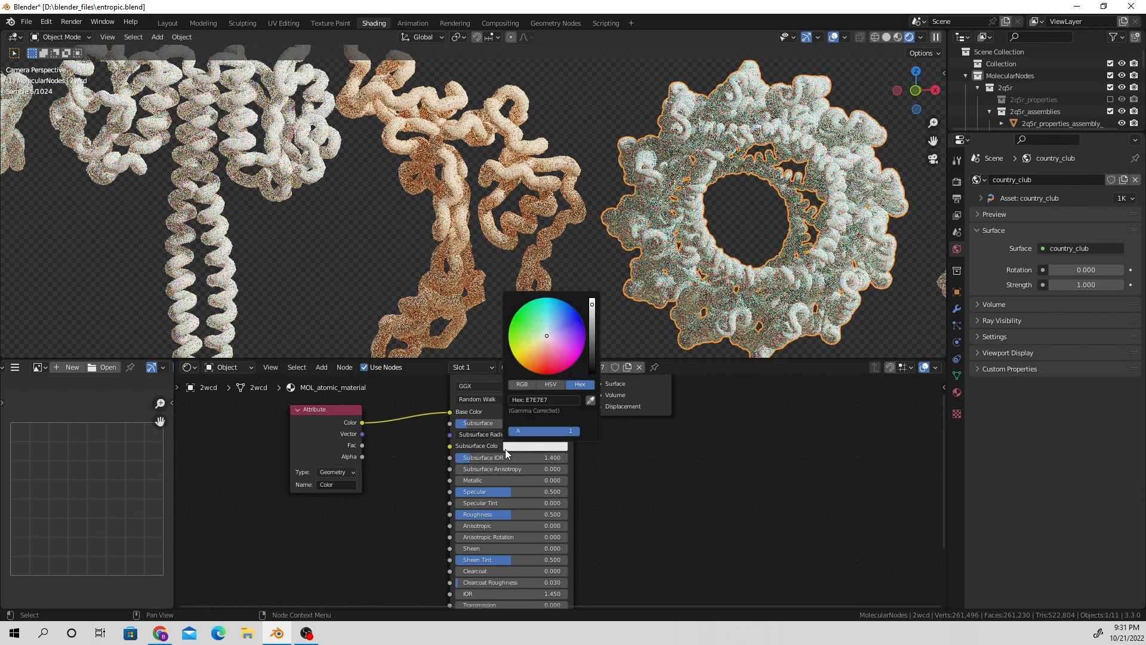
click(550, 355)
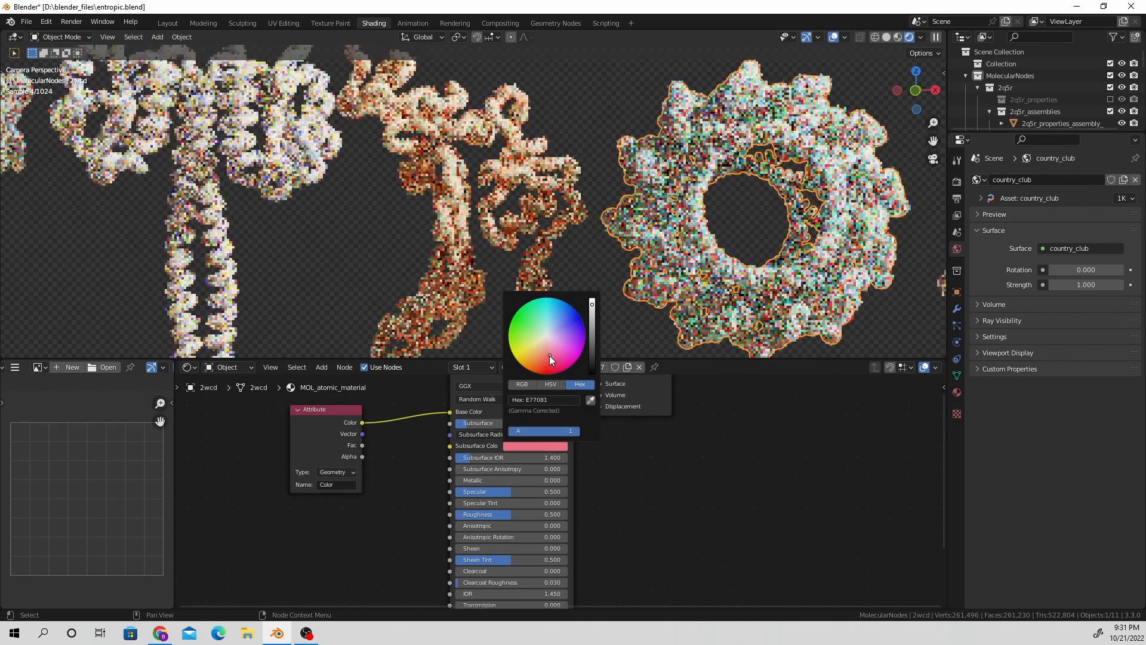
scroll(574, 287, down, 4)
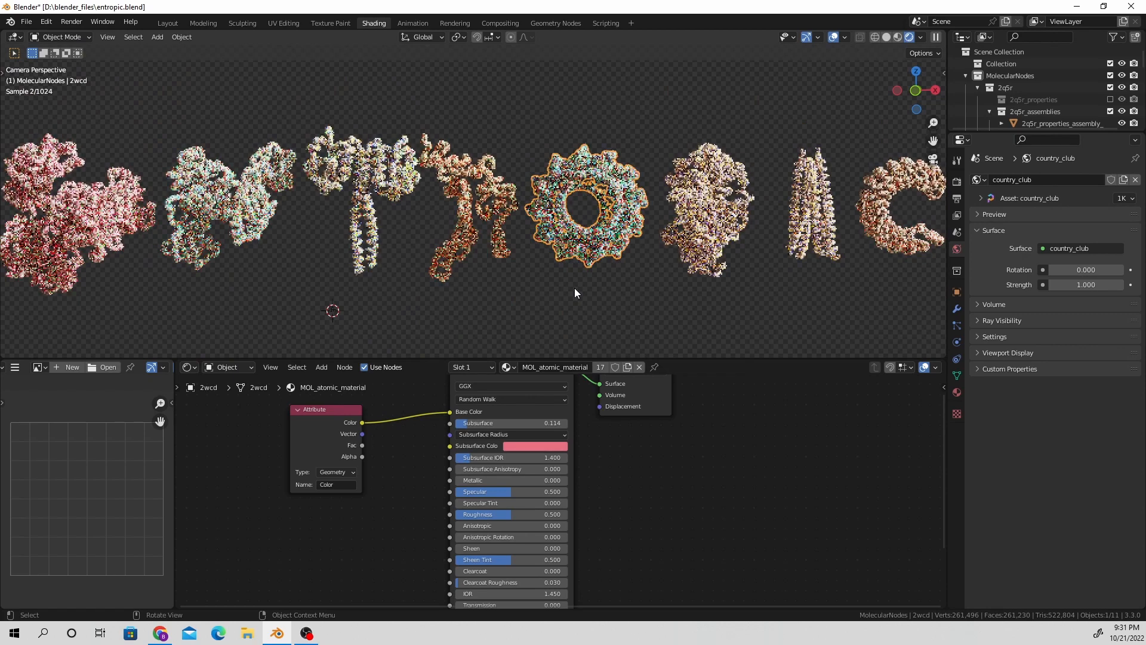
click(574, 288)
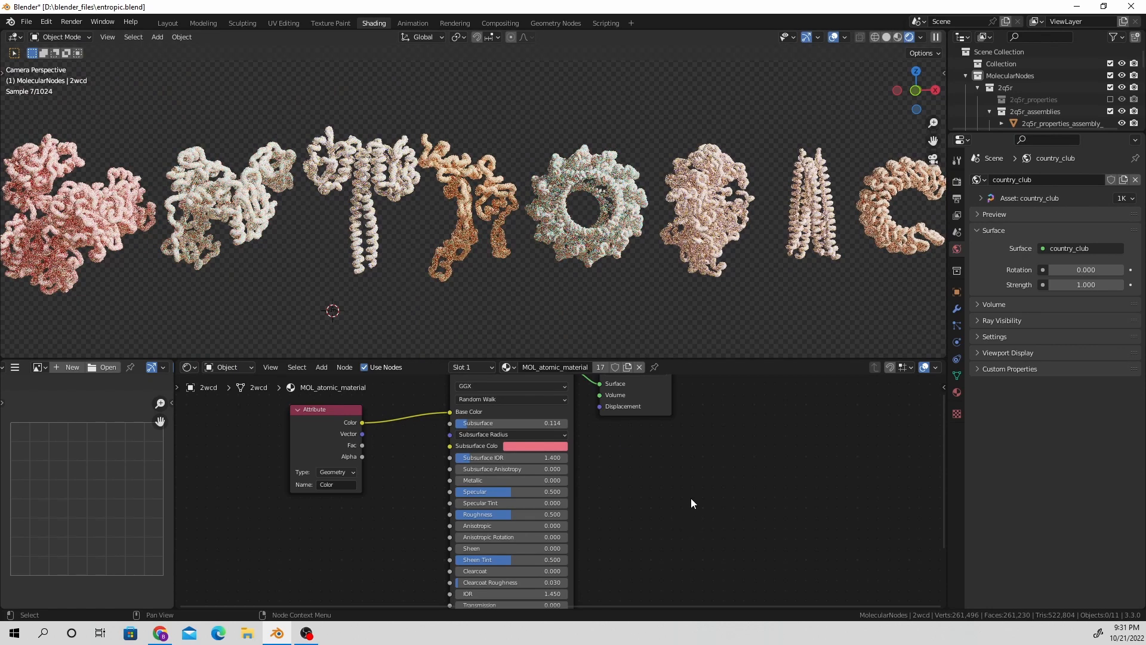
Step: Set the material's Roughness to 0.823 and its Specular to 0.182
scroll(691, 498, down, 1)
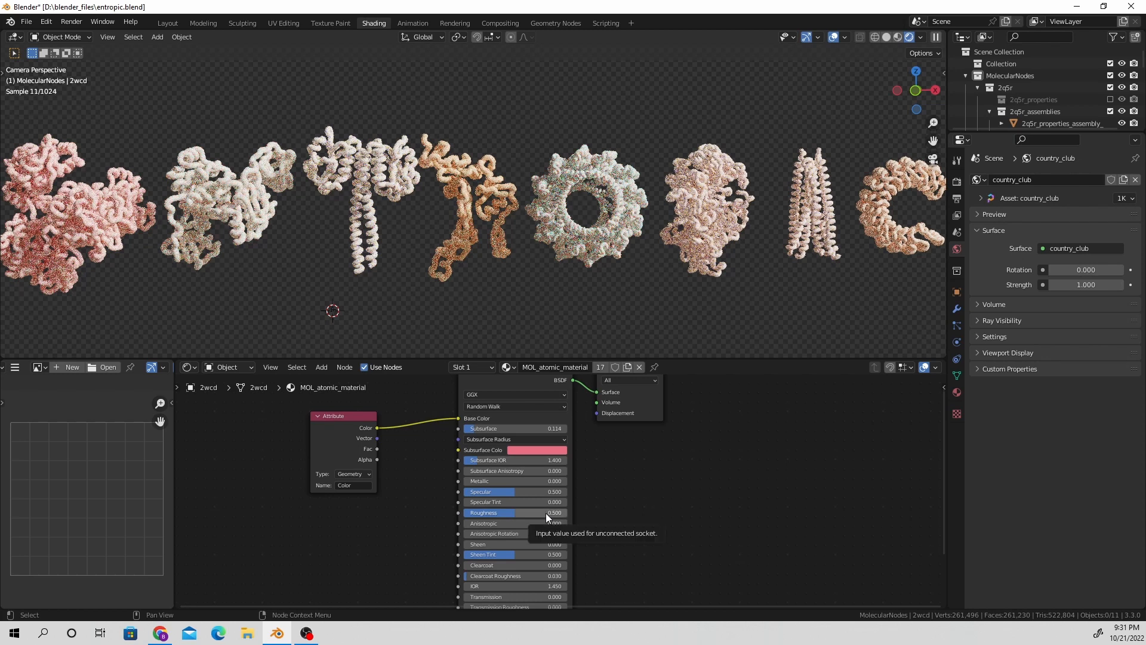
drag(546, 513, 550, 517)
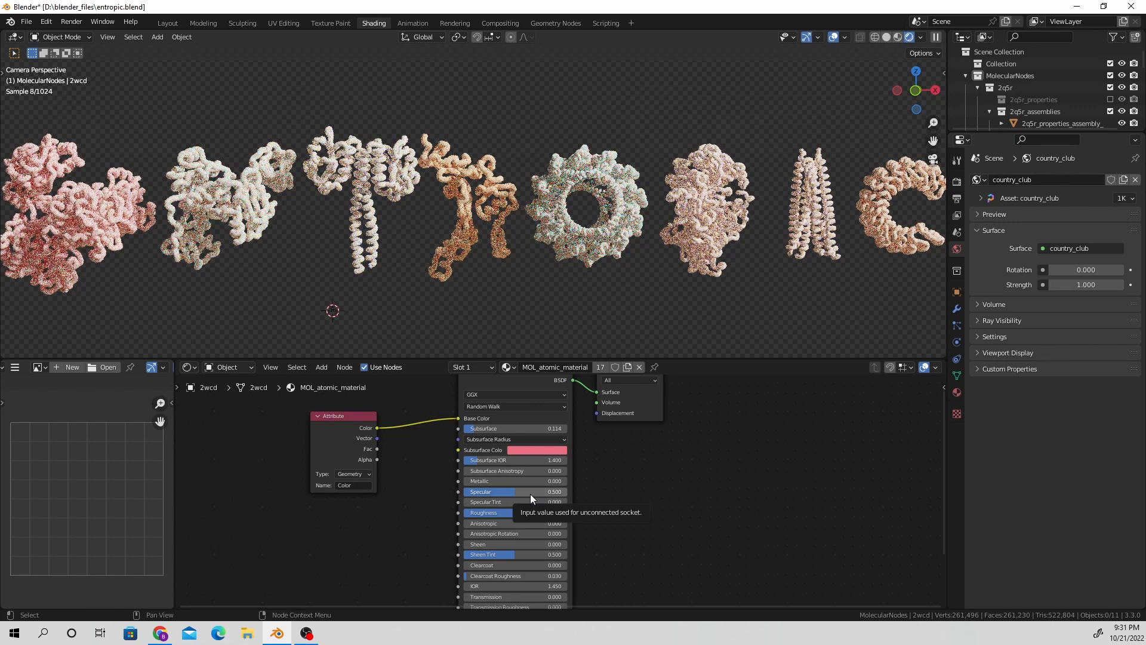
drag(530, 493, 481, 493)
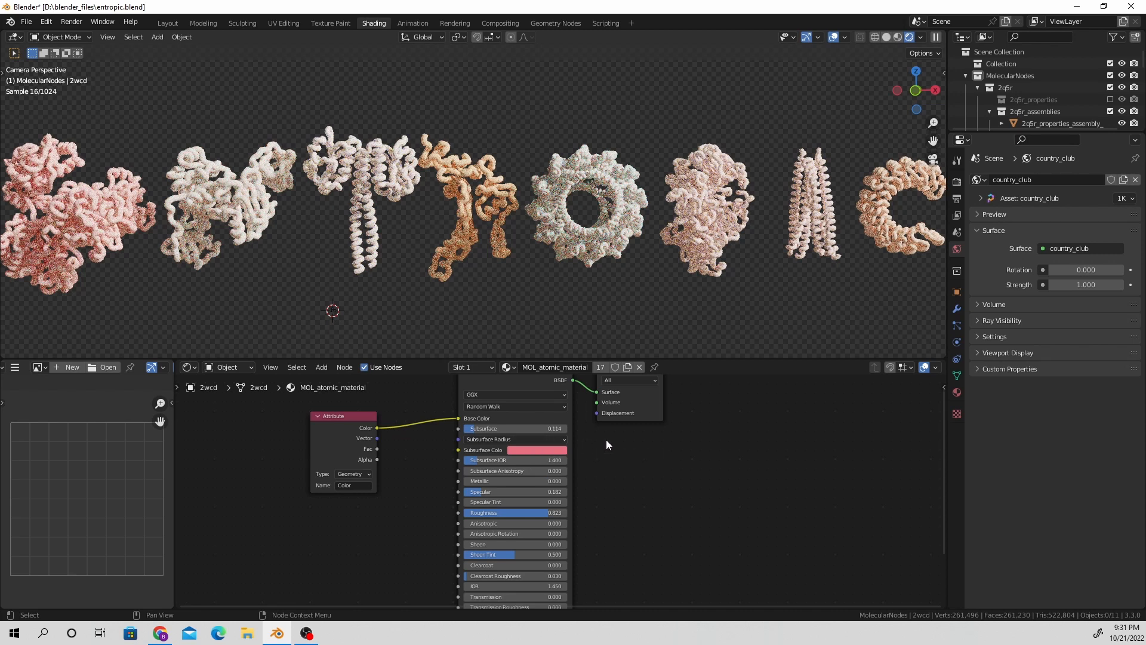
Step: Save entropic.blend, render the still image from the camera view and put the render window away
scroll(572, 256, down, 4)
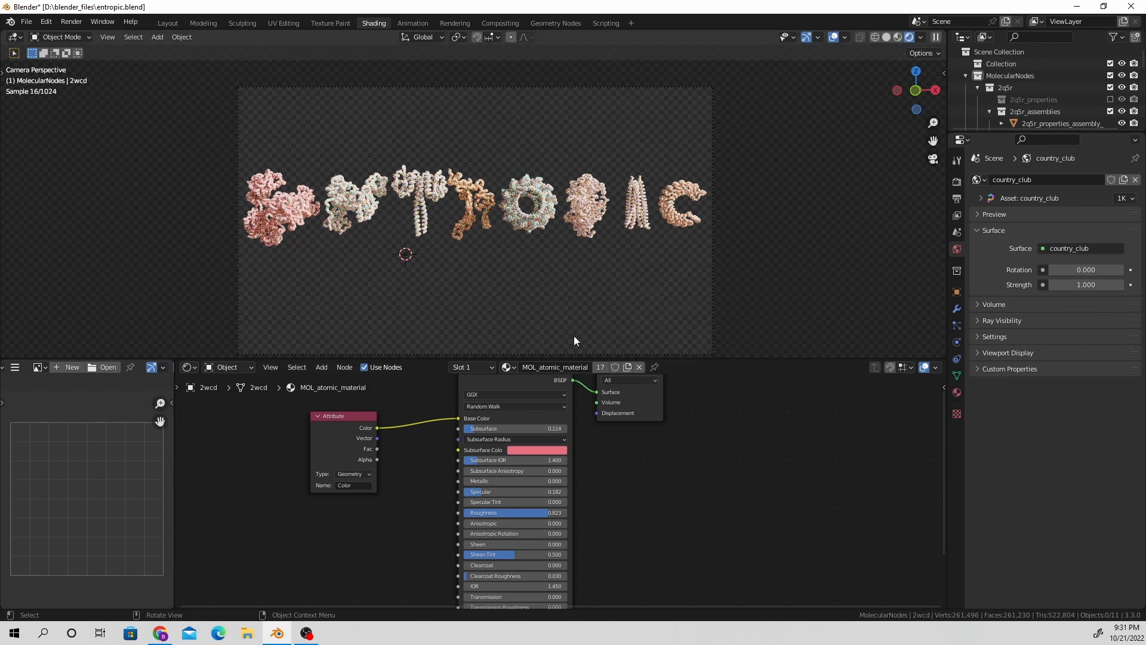
key(ctrl+s)
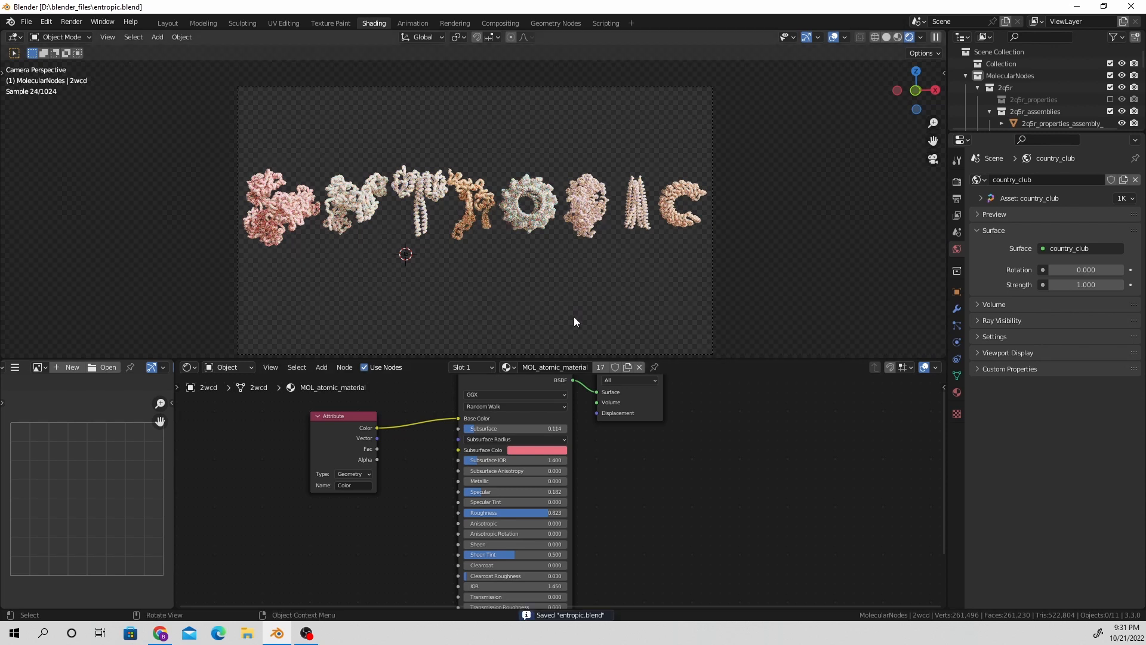
key(F12)
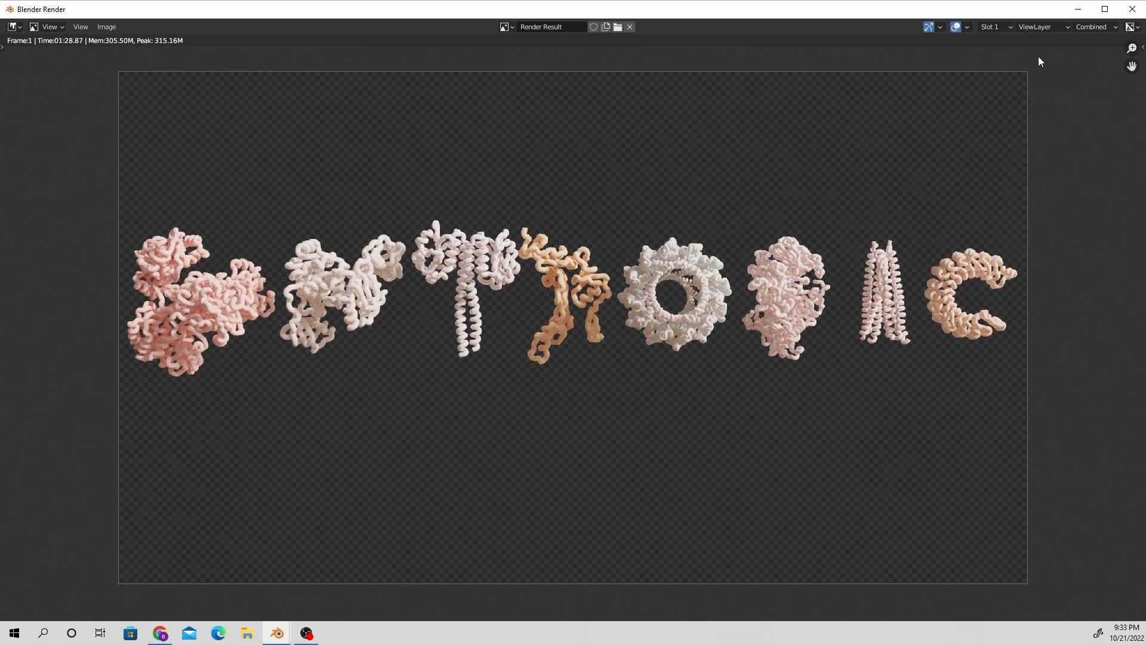
click(1079, 9)
Step: Enable node-based compositing in the Compositing workspace and add a Viewer node beside the Composite node
click(496, 23)
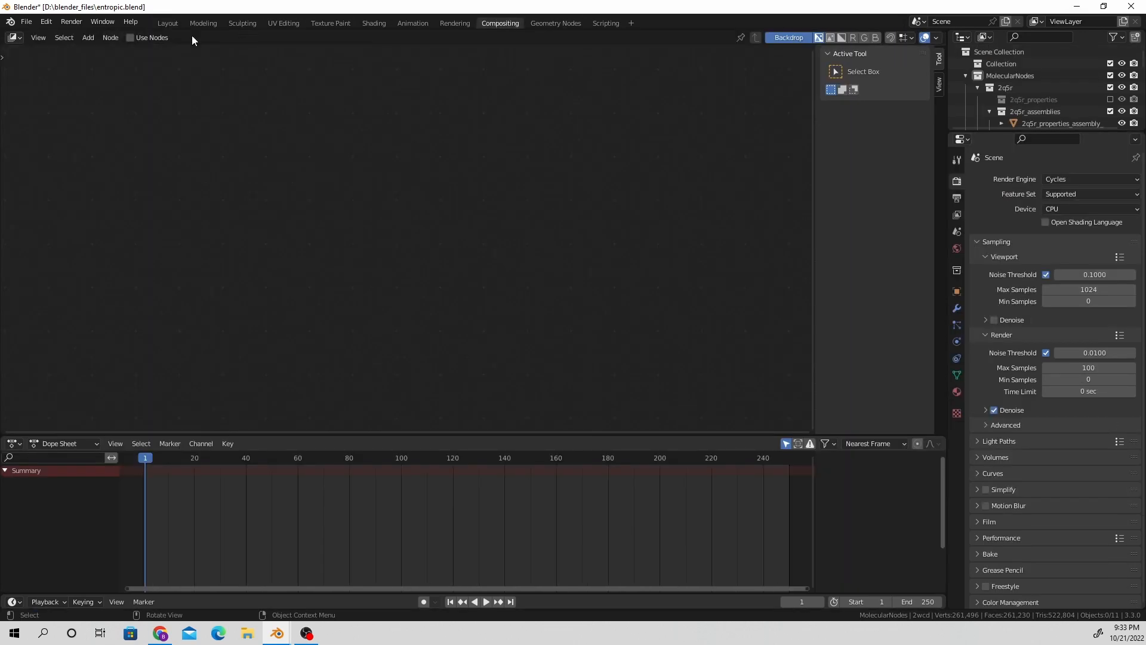
click(130, 37)
key(shift+a)
click(629, 279)
text(v)
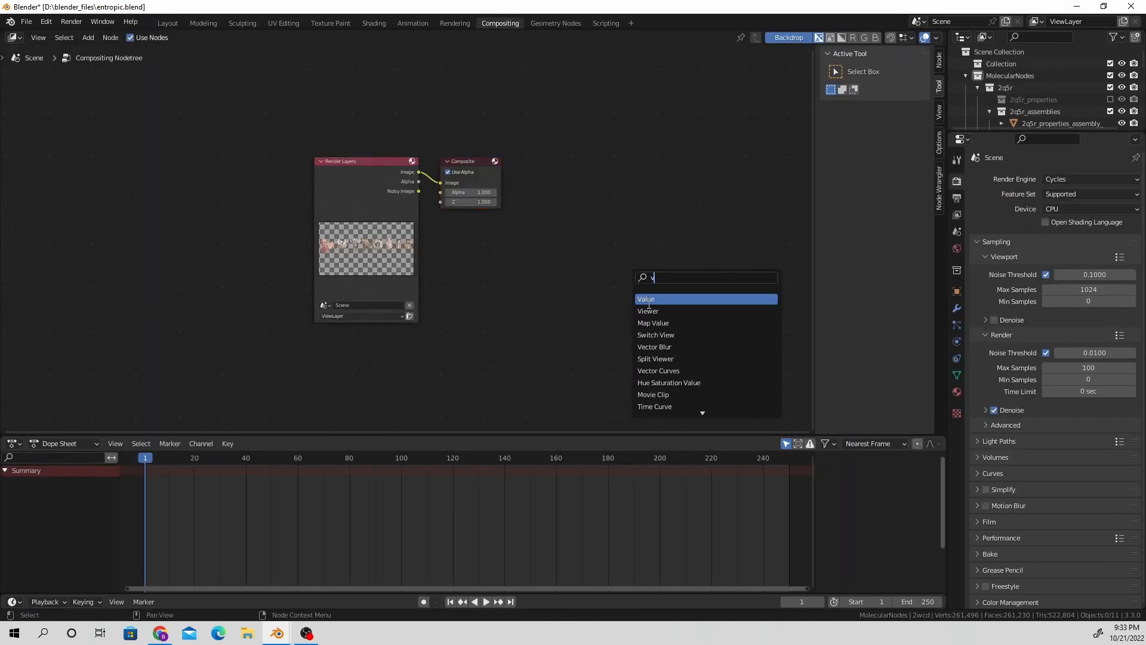
click(642, 310)
click(626, 301)
Step: Connect the Render Layers Image output to the Viewer and spread the Render Layers and Composite nodes apart
drag(419, 172, 620, 304)
drag(420, 174, 624, 302)
drag(393, 175, 164, 282)
drag(469, 160, 470, 103)
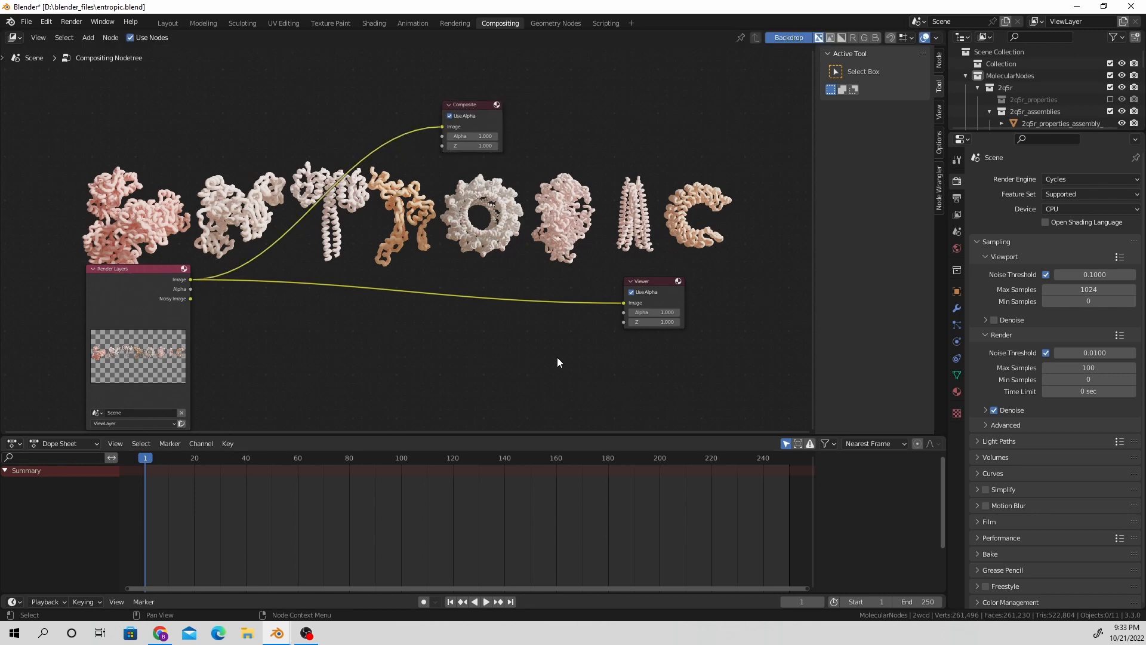
Step: Insert an Alpha Over node before the Viewer and feed the rendered image into its second Image input
key(shift+a)
text(alp)
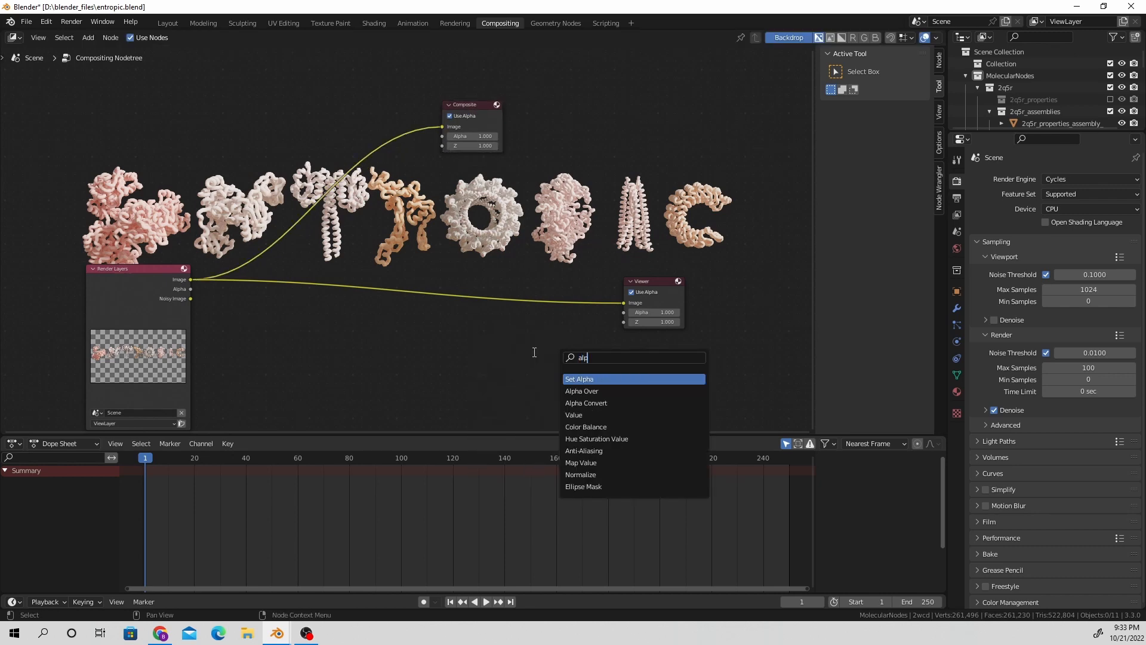
click(583, 391)
click(478, 351)
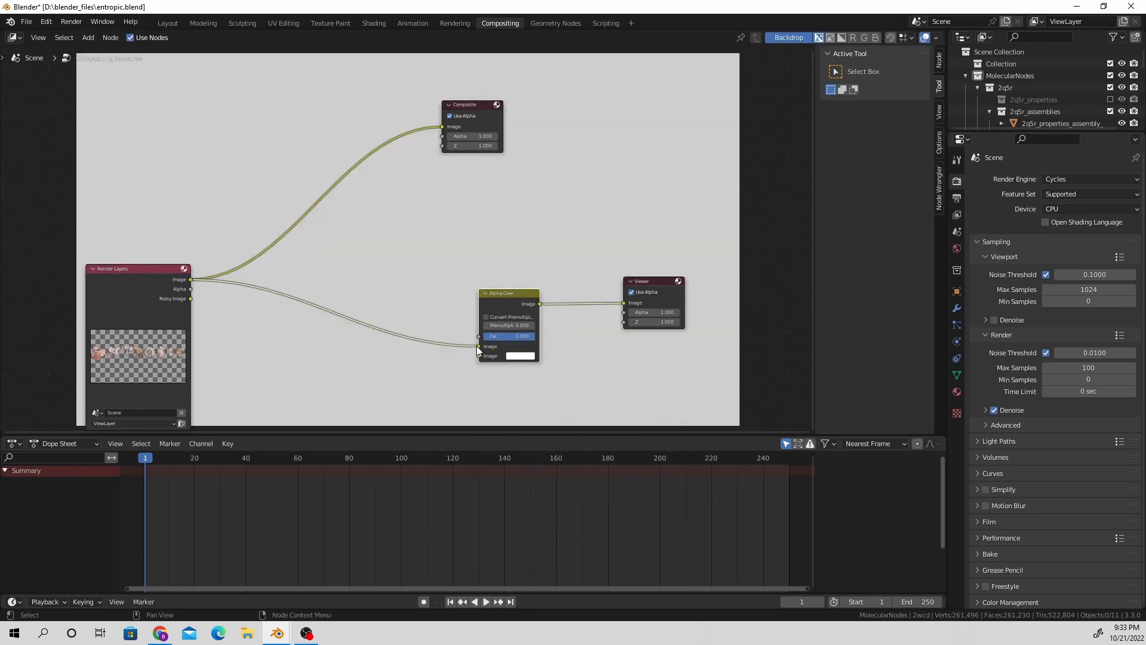
drag(482, 347, 484, 356)
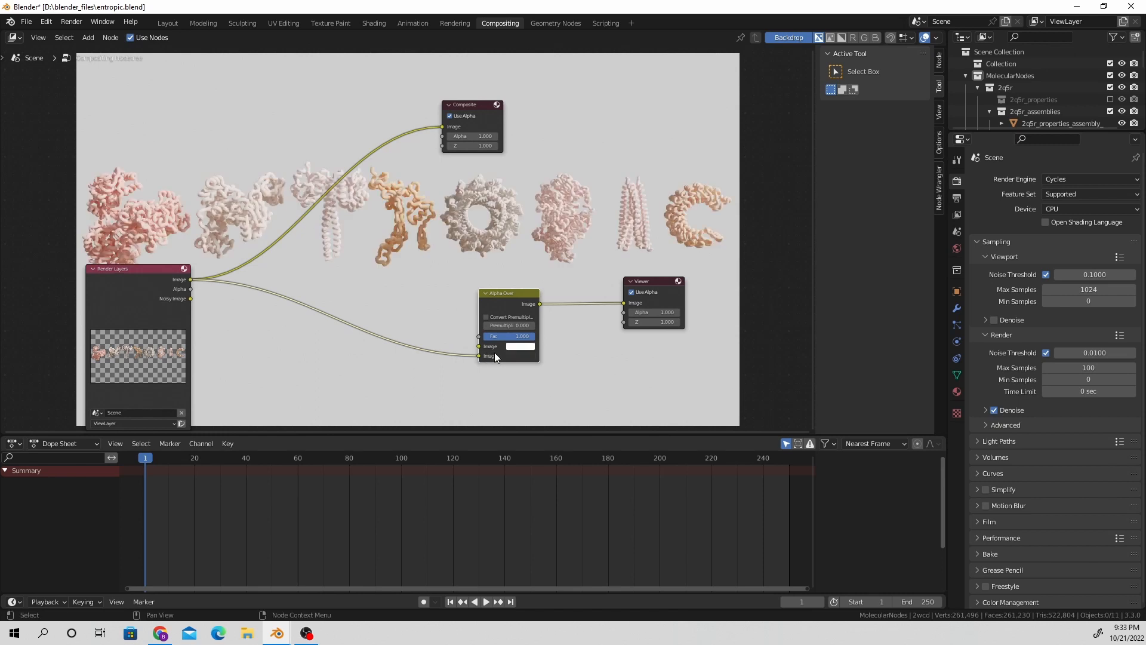
Step: Set the Alpha Over node's background image color to the reddish brown 7B4E42
click(519, 347)
drag(546, 264, 540, 270)
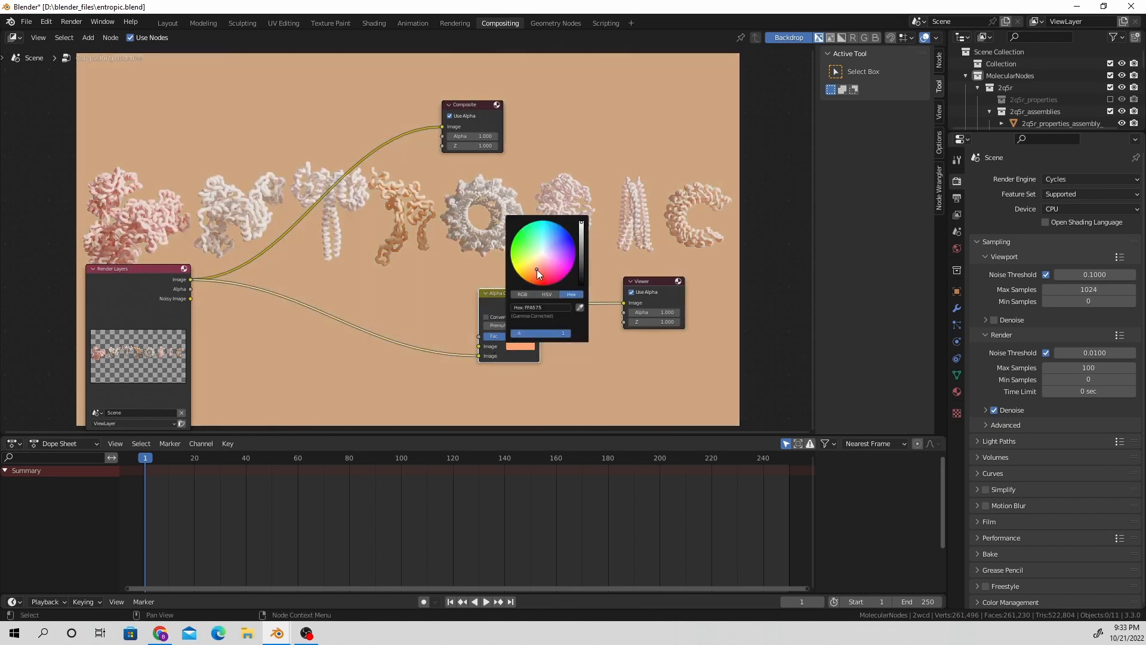
drag(581, 235, 583, 240)
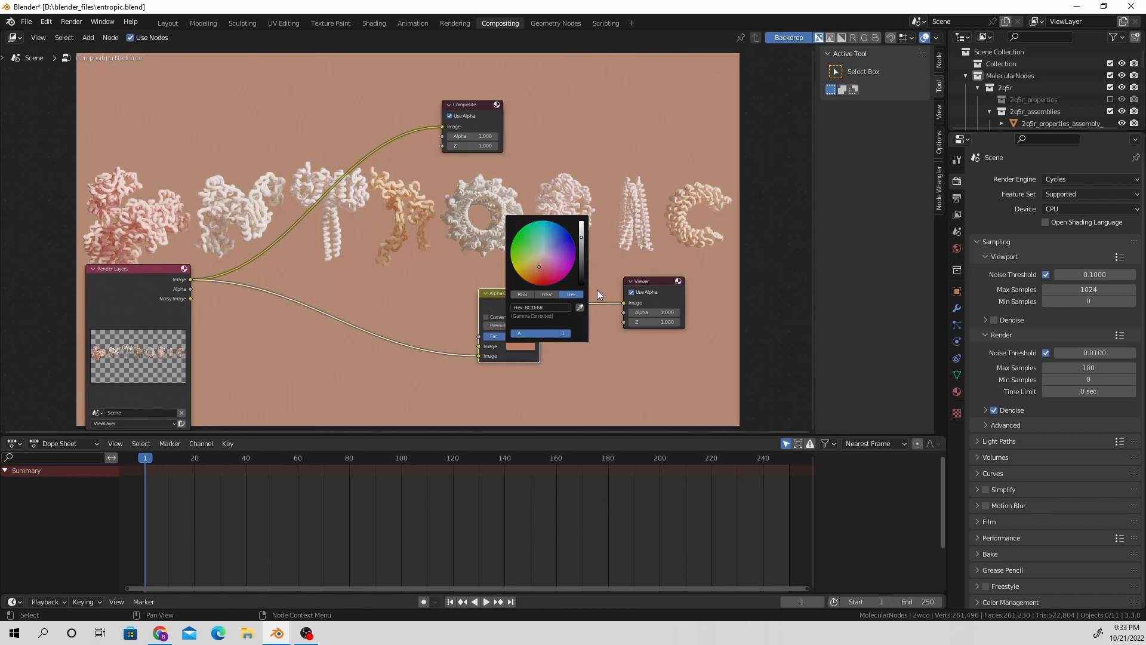
drag(581, 245, 532, 267)
click(583, 249)
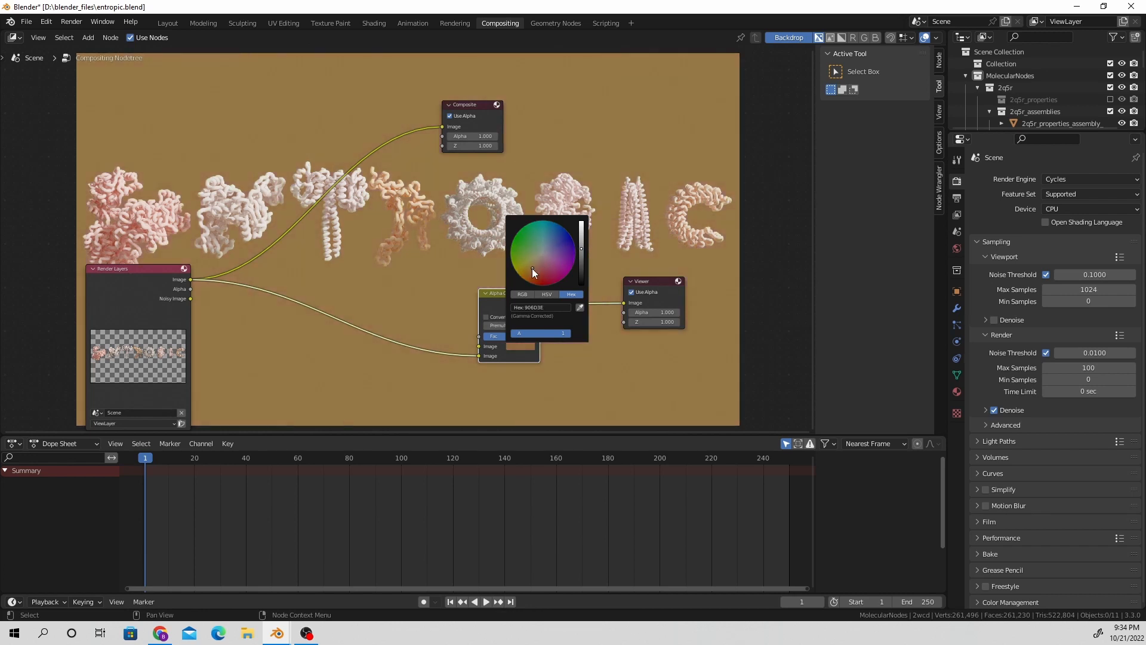
click(540, 267)
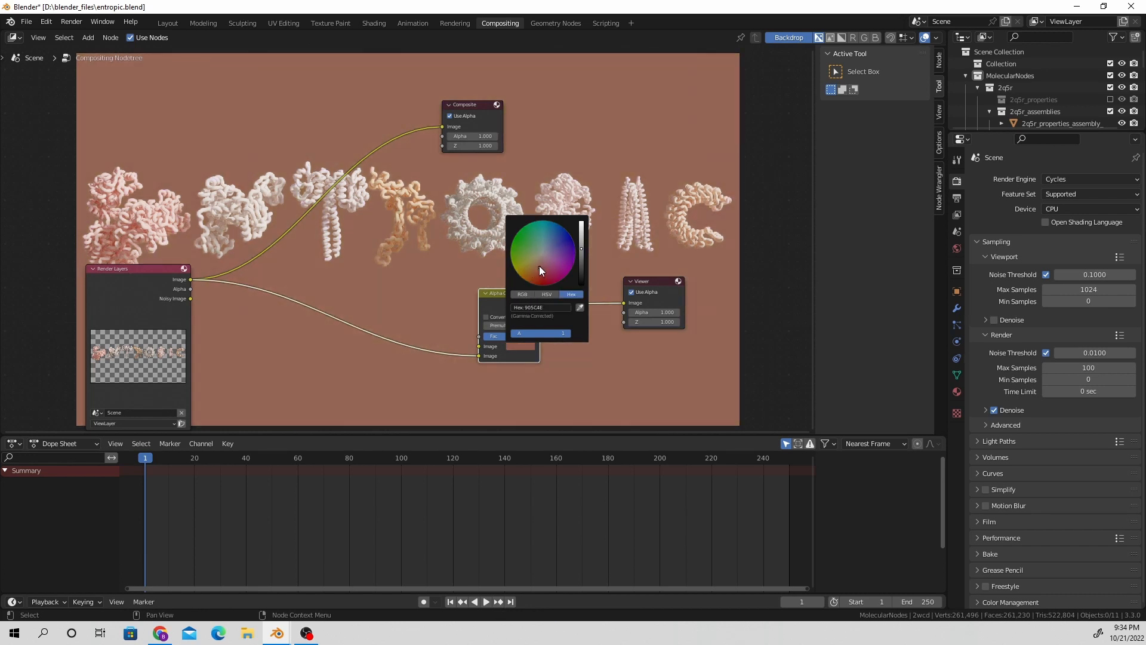
drag(579, 246, 579, 253)
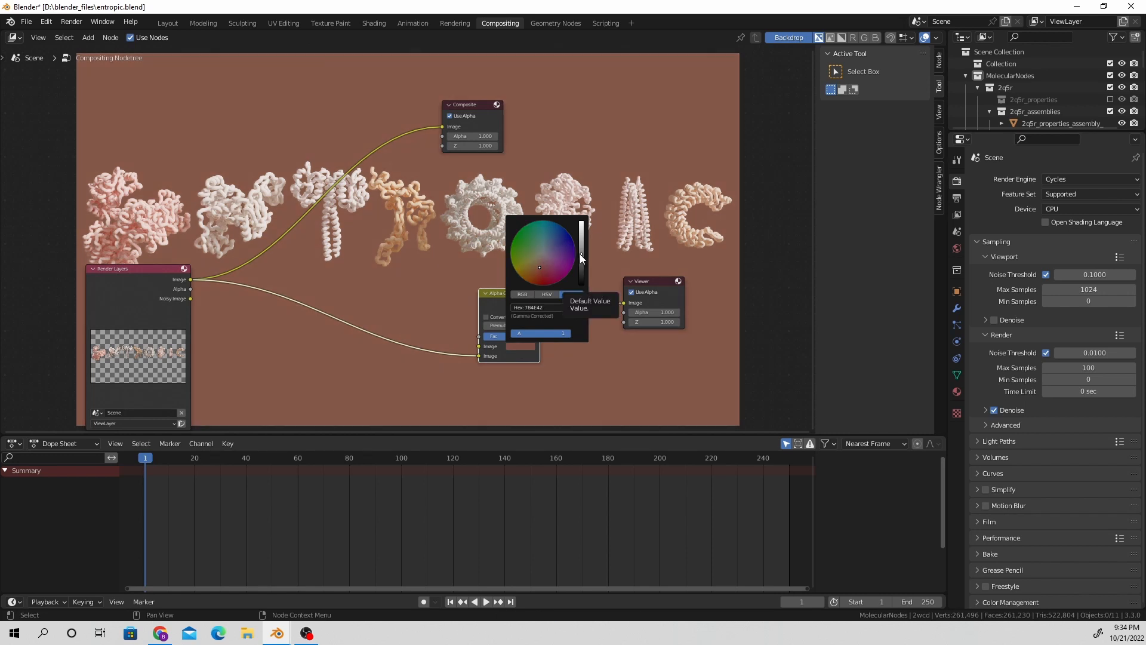
Step: Insert a Lens Distortion node between Alpha Over and the Viewer and set its Dispersion to 0.020
key(shift+a)
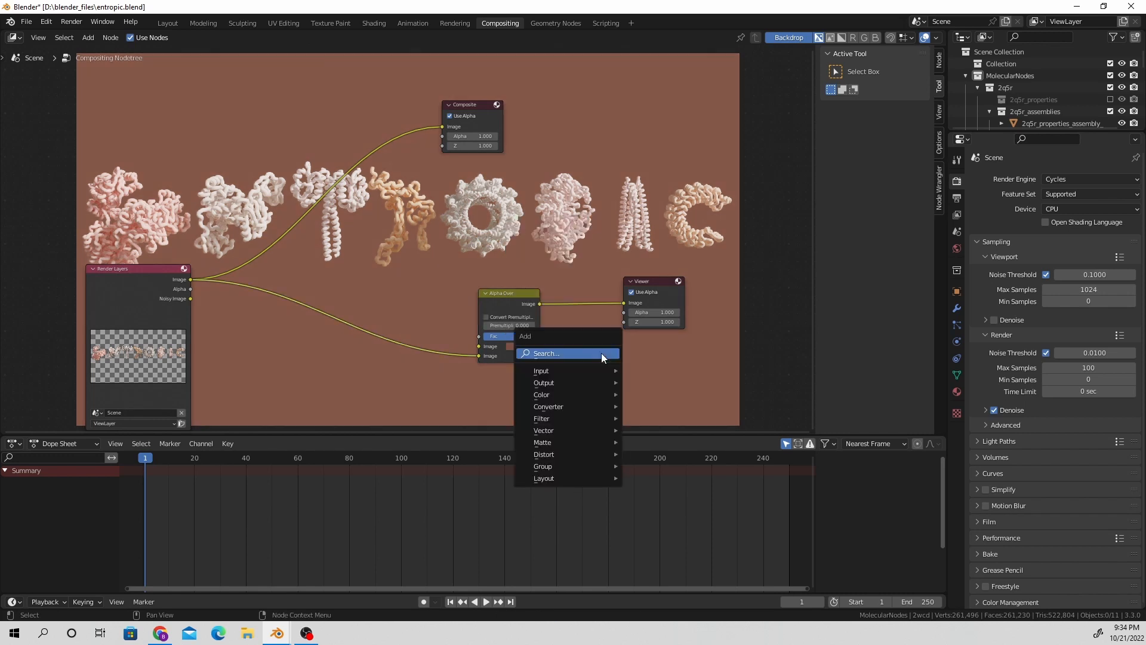
click(601, 353)
text(lens)
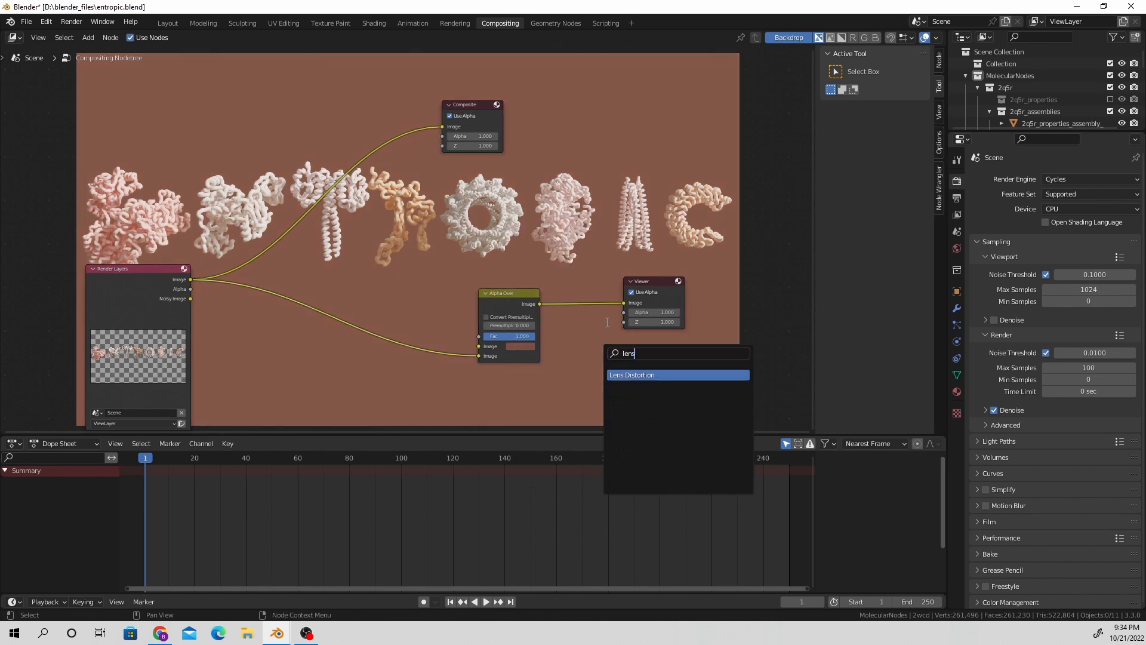
click(669, 375)
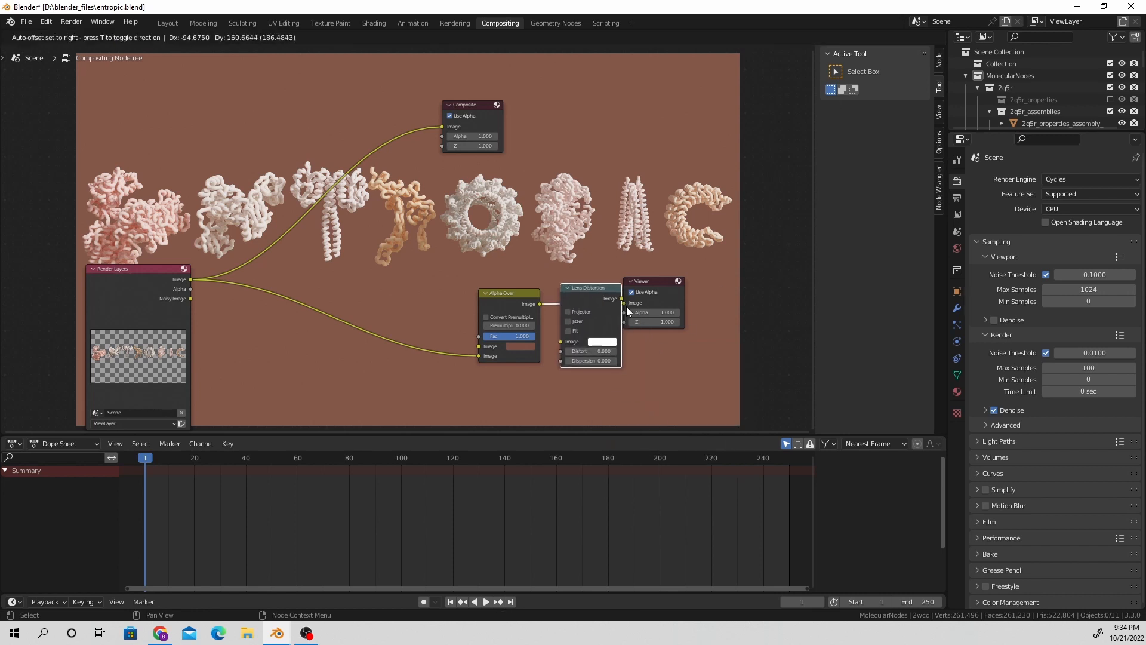
click(633, 308)
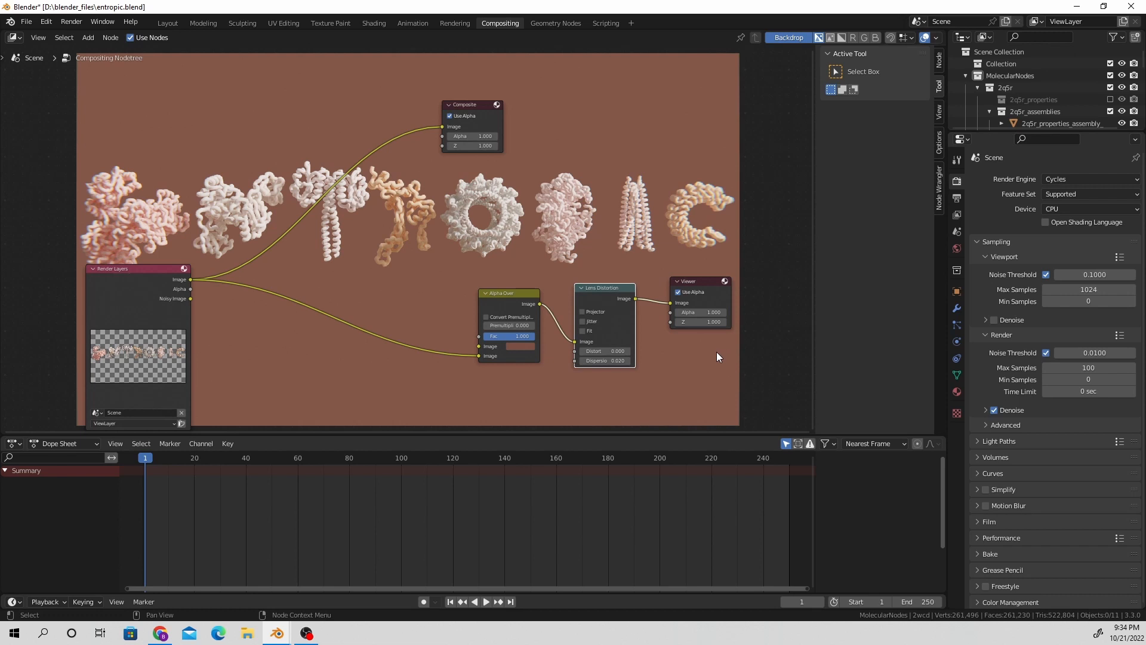
Step: Insert a Glare node between Lens Distortion and the Viewer and set its type to Fog Glow
key(shift+a)
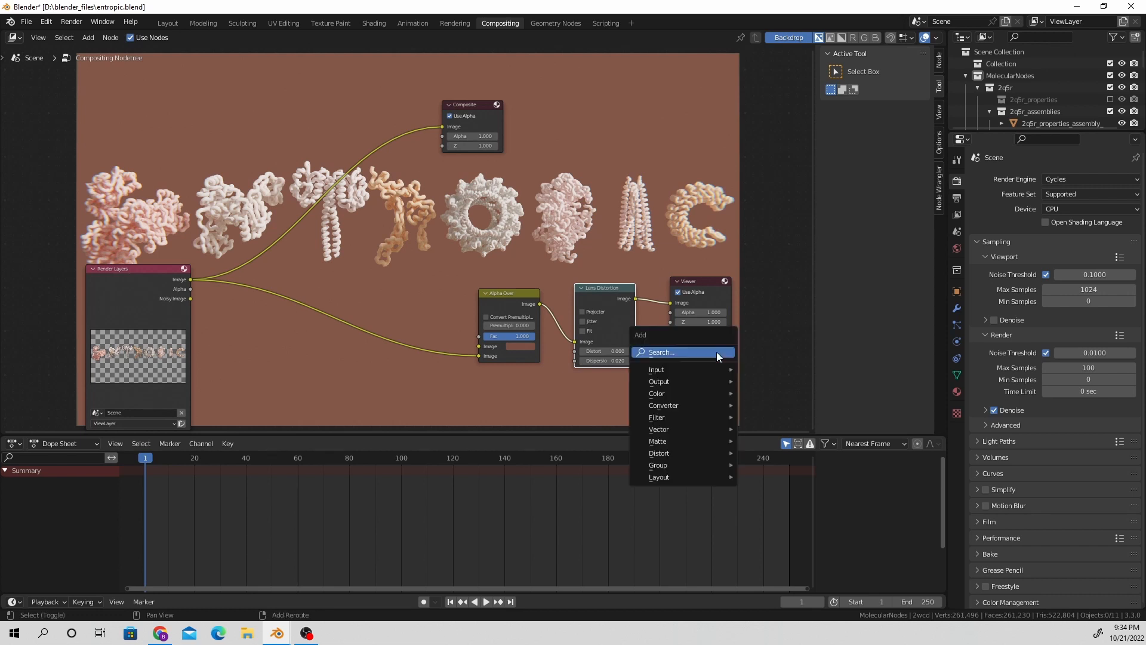
click(716, 353)
text(glare)
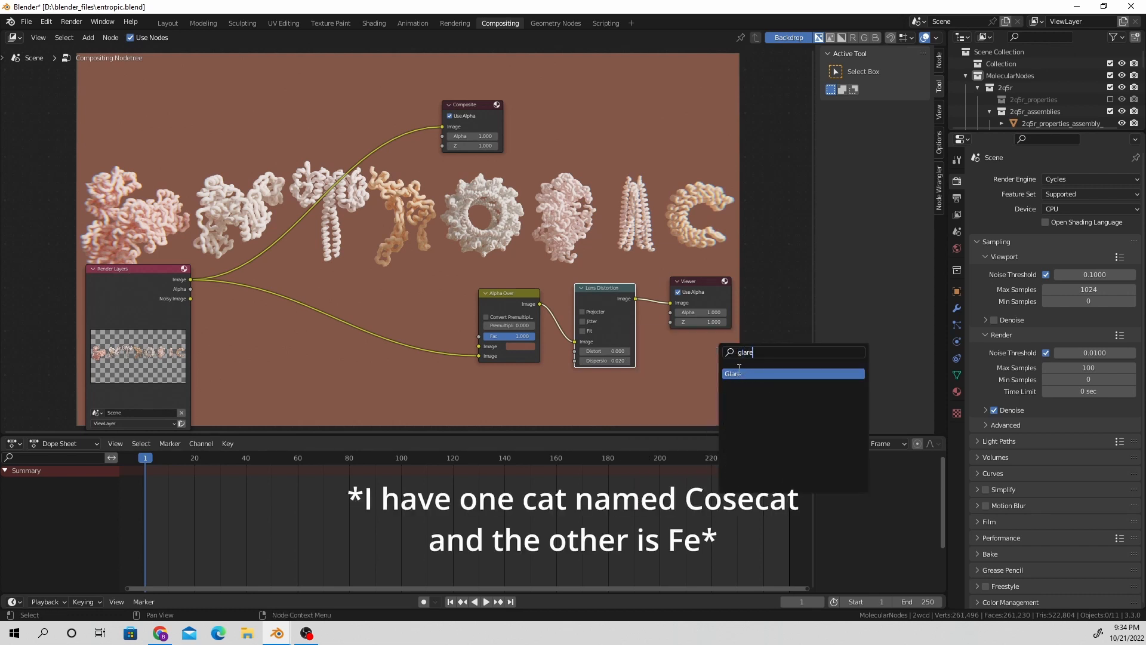
click(739, 374)
click(704, 292)
click(694, 308)
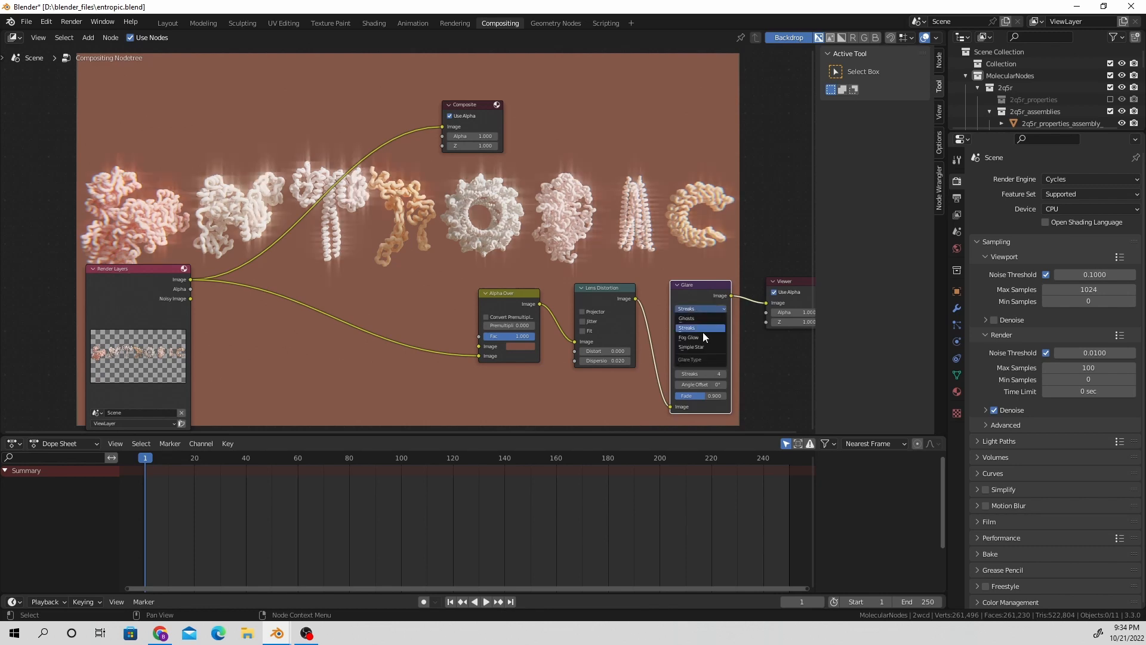
click(699, 337)
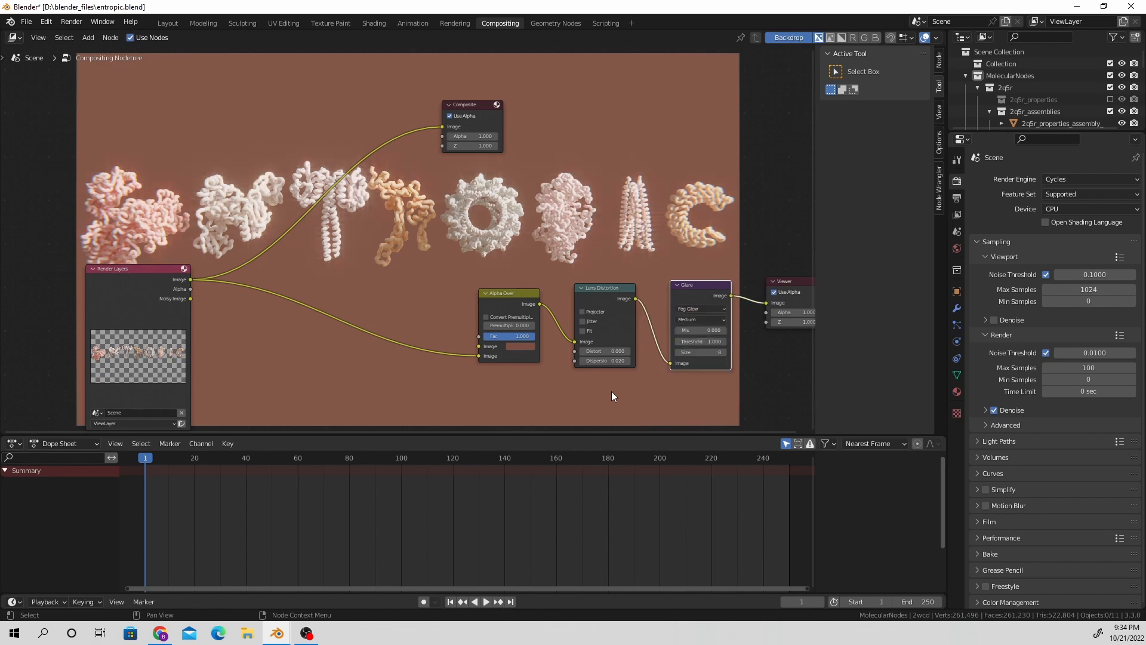
Step: Connect the Glare output to the Composite node's Image input and place the Composite node above the Glare node
click(612, 392)
drag(732, 295, 454, 128)
drag(473, 105, 694, 147)
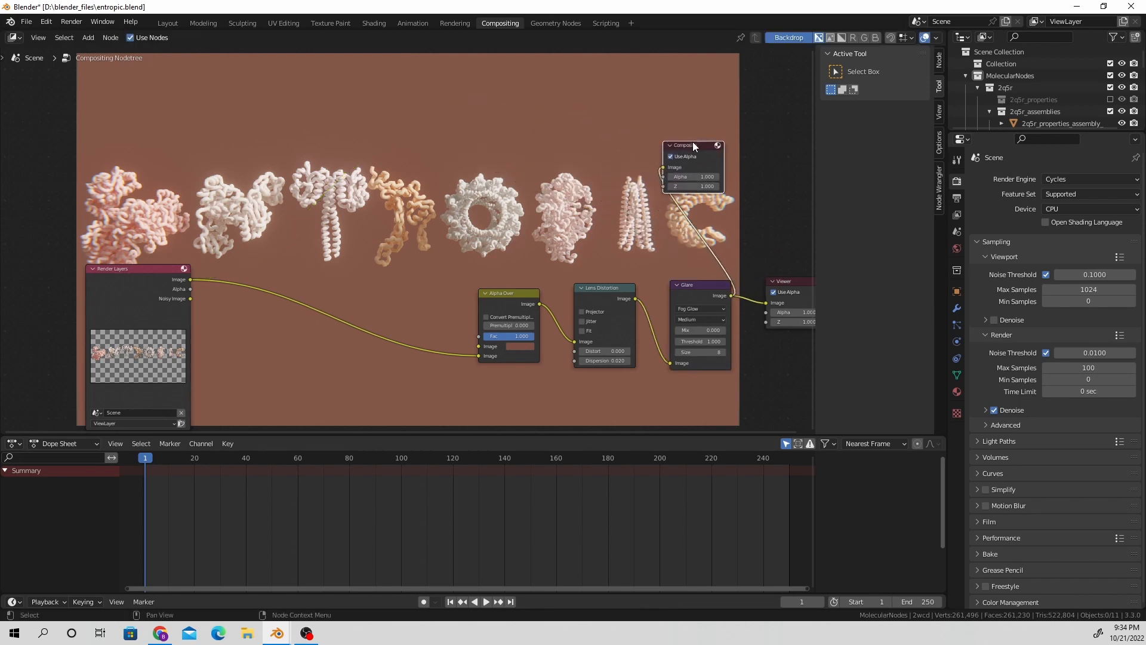
Step: Set the render Max Samples to 1000 from the Layout workspace and render the still image
click(172, 23)
click(1085, 452)
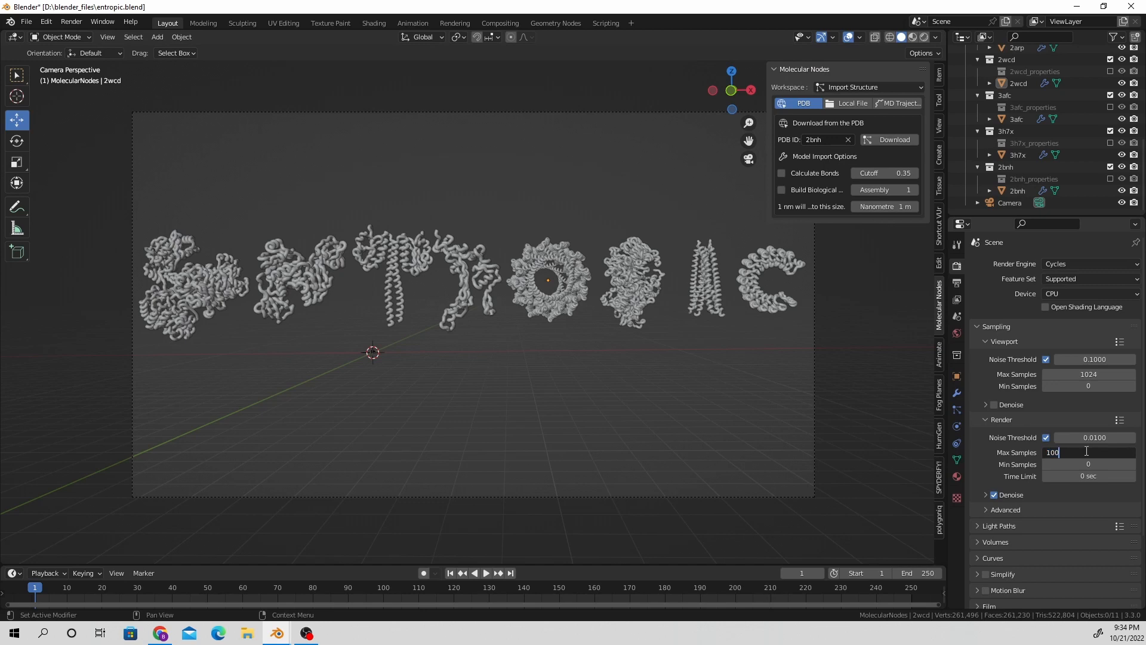
text(1000)
key(Return)
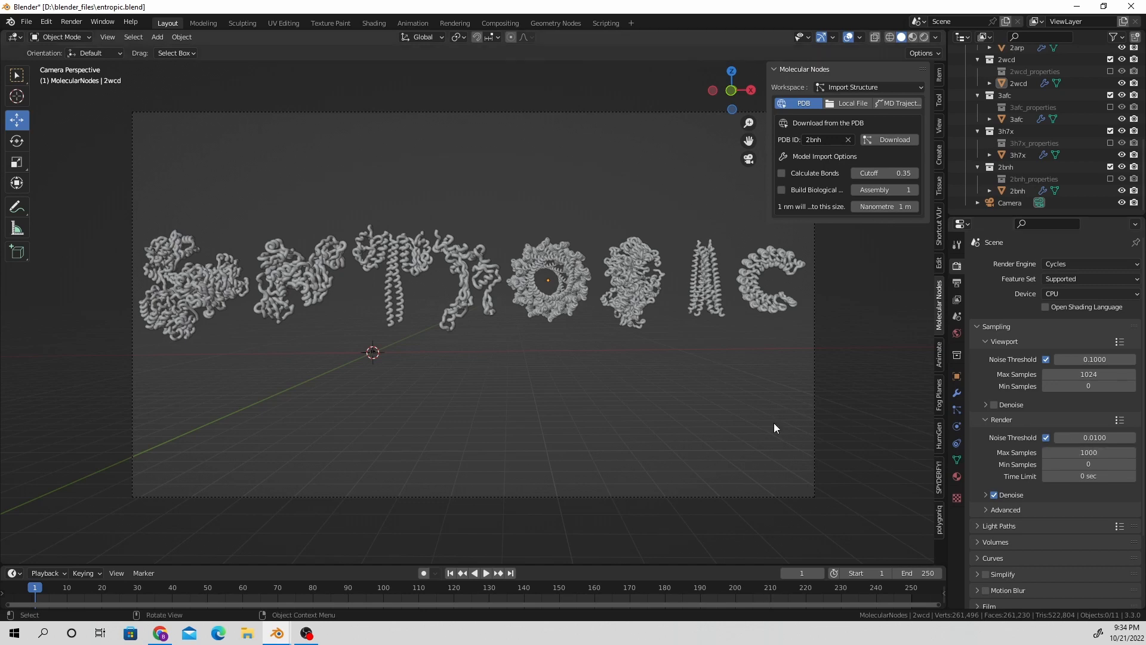
click(71, 21)
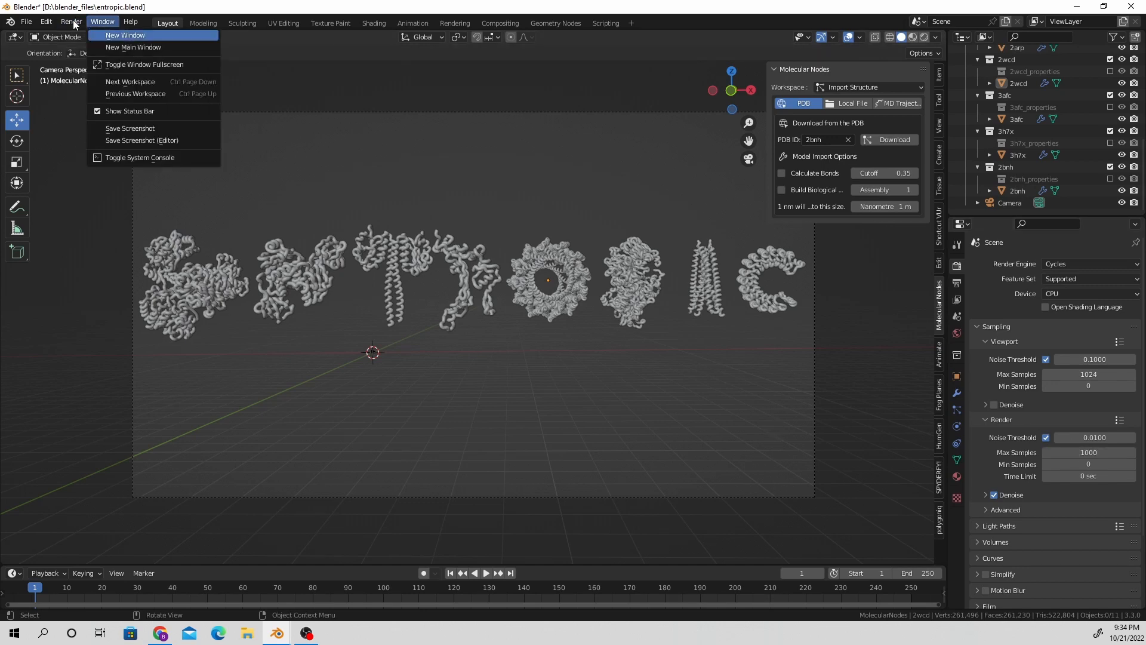
click(95, 36)
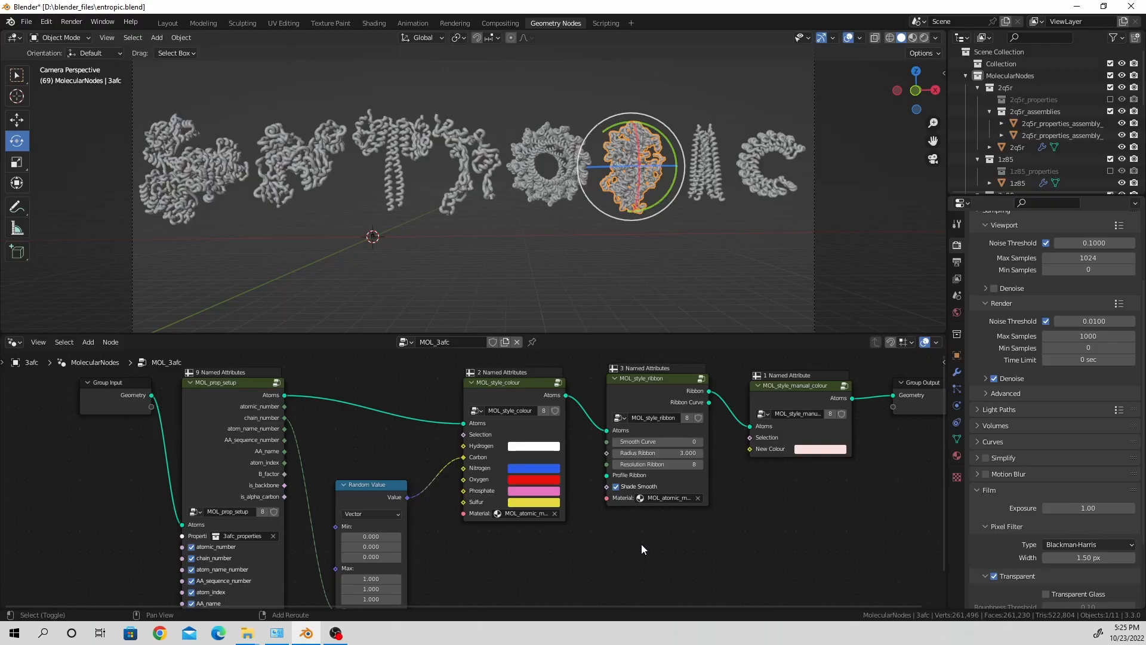
Step: Insert a Molecular Nodes Wiggle Atoms node between the colour and ribbon style nodes of 3afc, with Amplitude 12
key(shift+a)
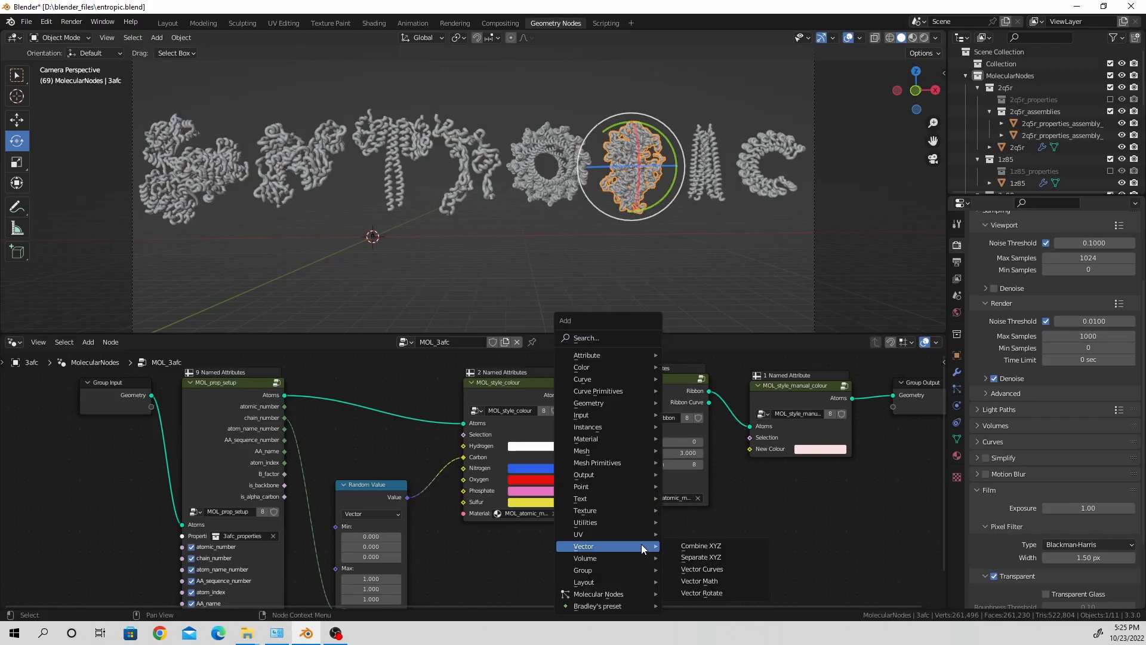
mouse_move(608, 592)
mouse_move(696, 580)
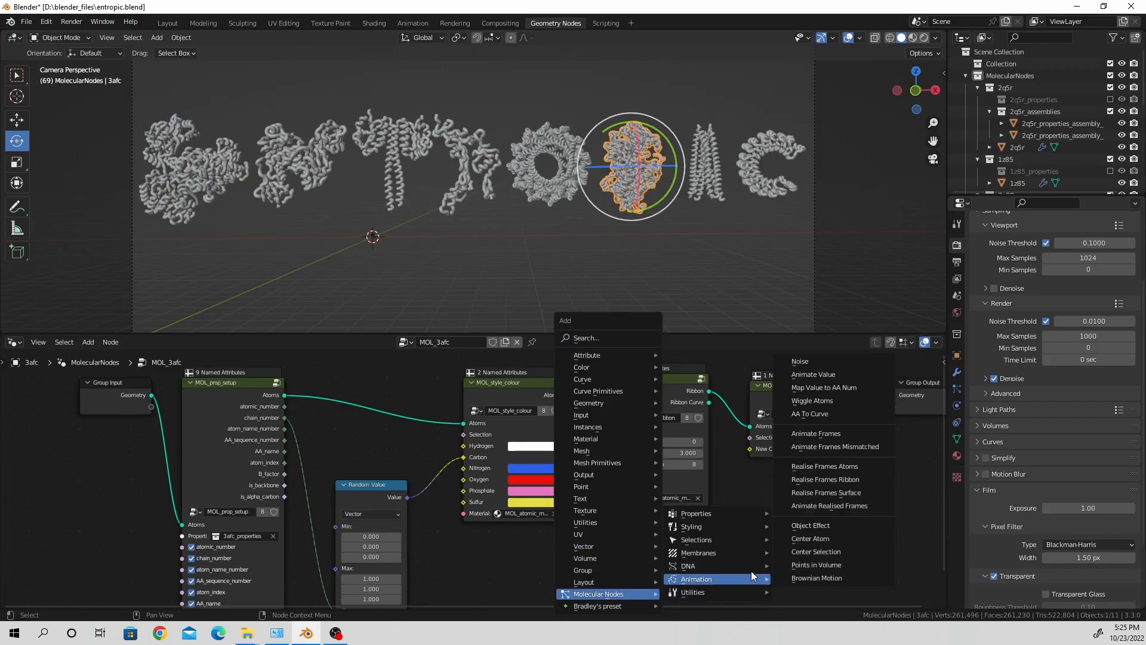
click(834, 400)
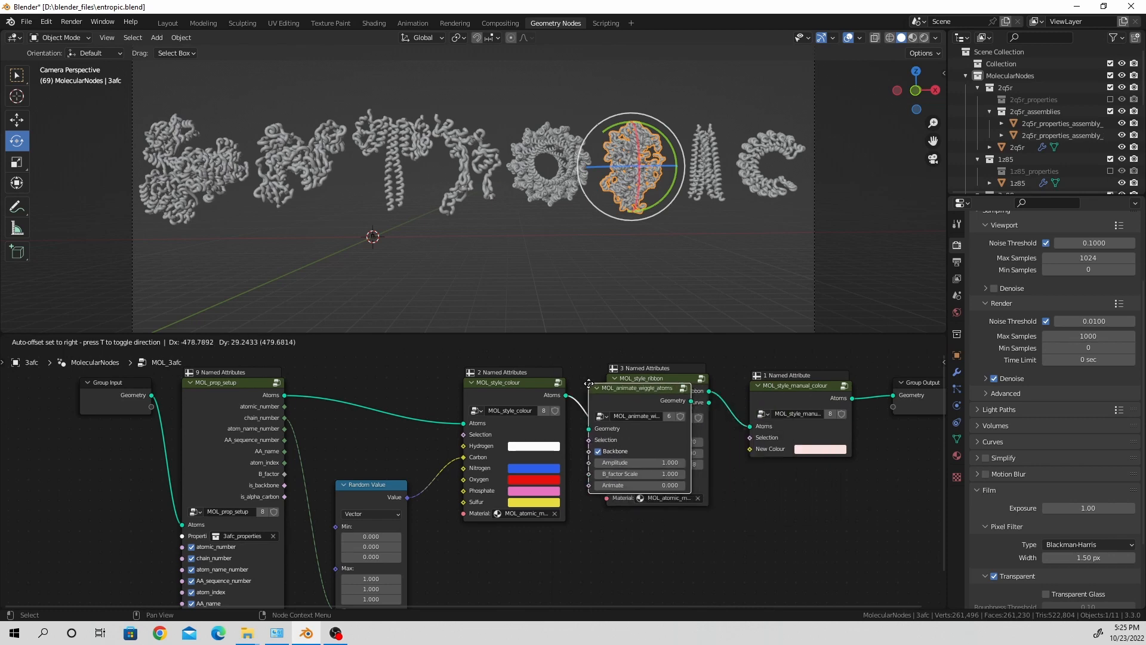
click(660, 412)
double_click(656, 463)
text(12)
key(Return)
Step: Add a Scene Time node, connect its Seconds output to the wiggle node's Animate input, and preview the motion
key(shift+a)
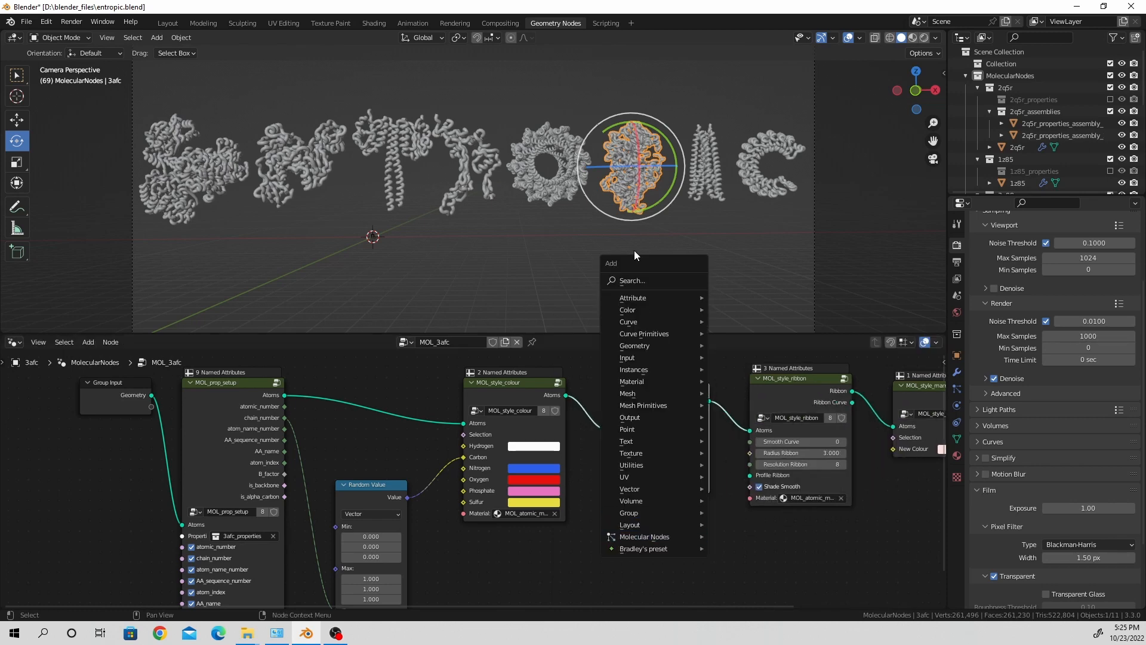
text(sce)
key(Return)
click(582, 546)
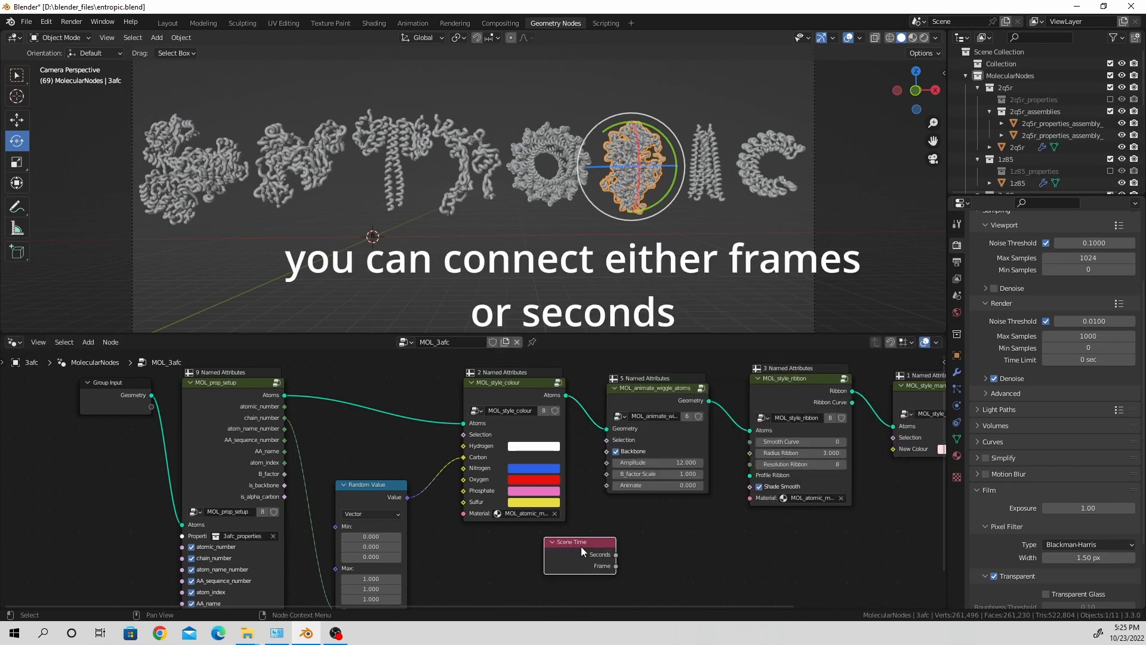
drag(616, 555, 607, 485)
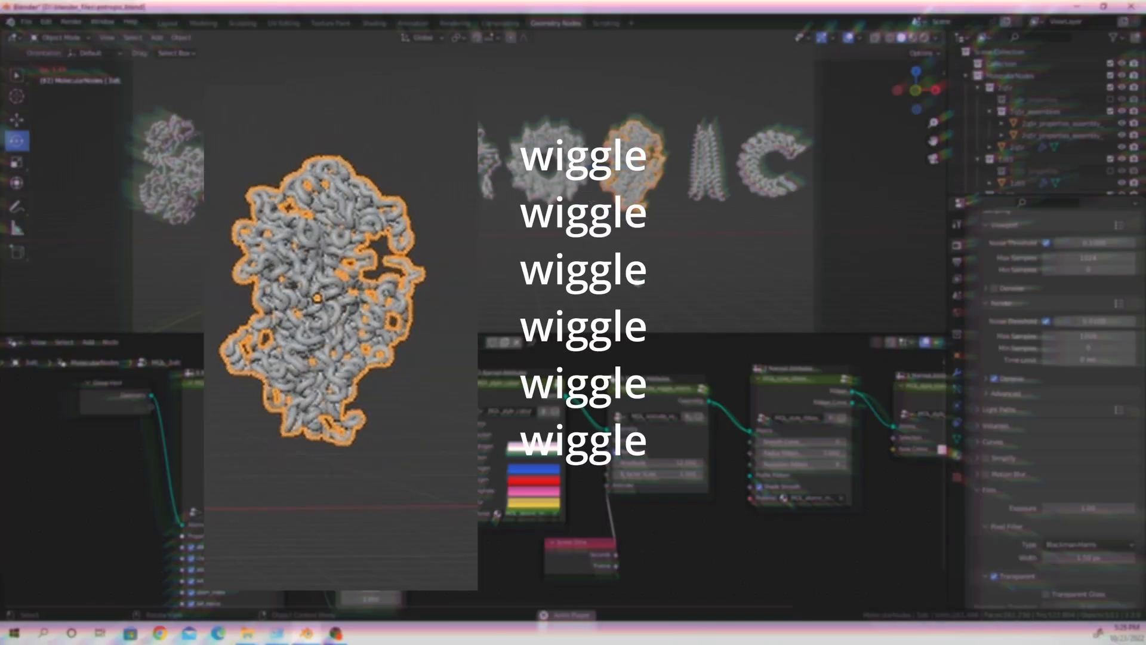
key(space)
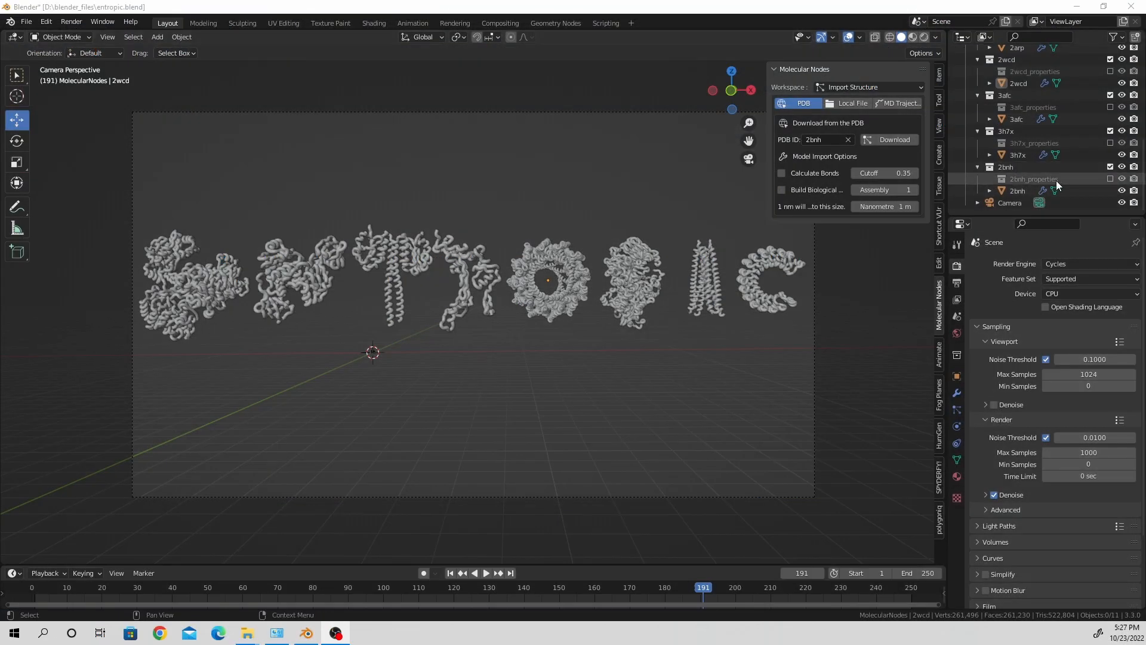
Step: Add a Camera Shakify shake of type The Wedding to the Camera and play the animation
click(1010, 203)
click(956, 427)
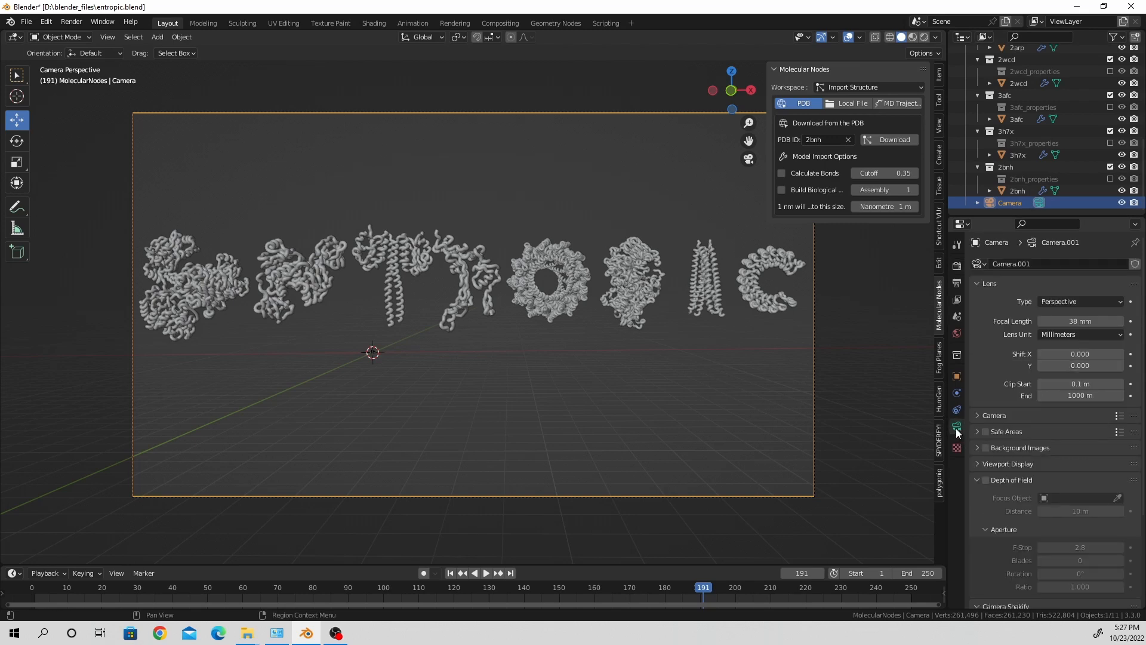
scroll(1030, 455, down, 5)
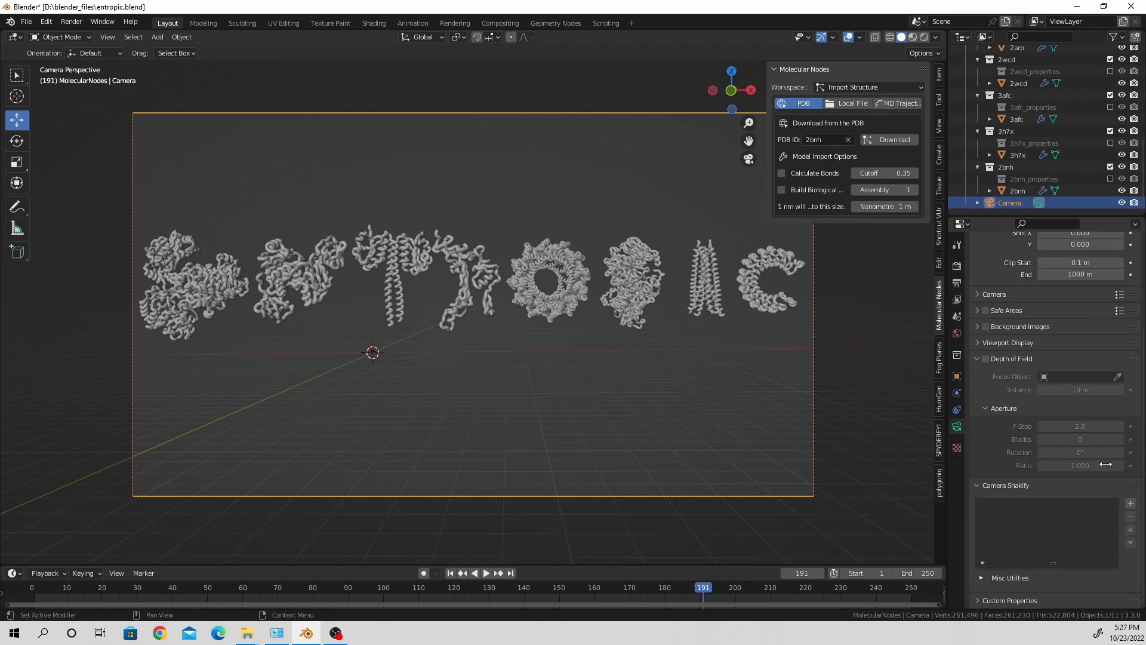
click(1130, 504)
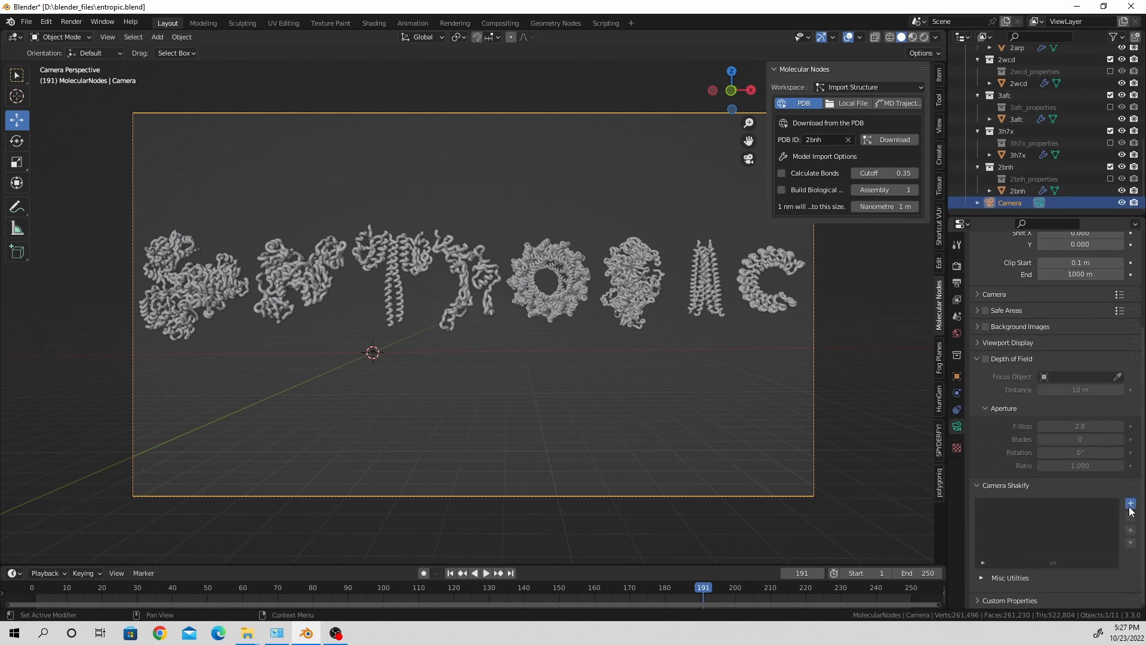
scroll(1036, 552, down, 1)
click(1059, 555)
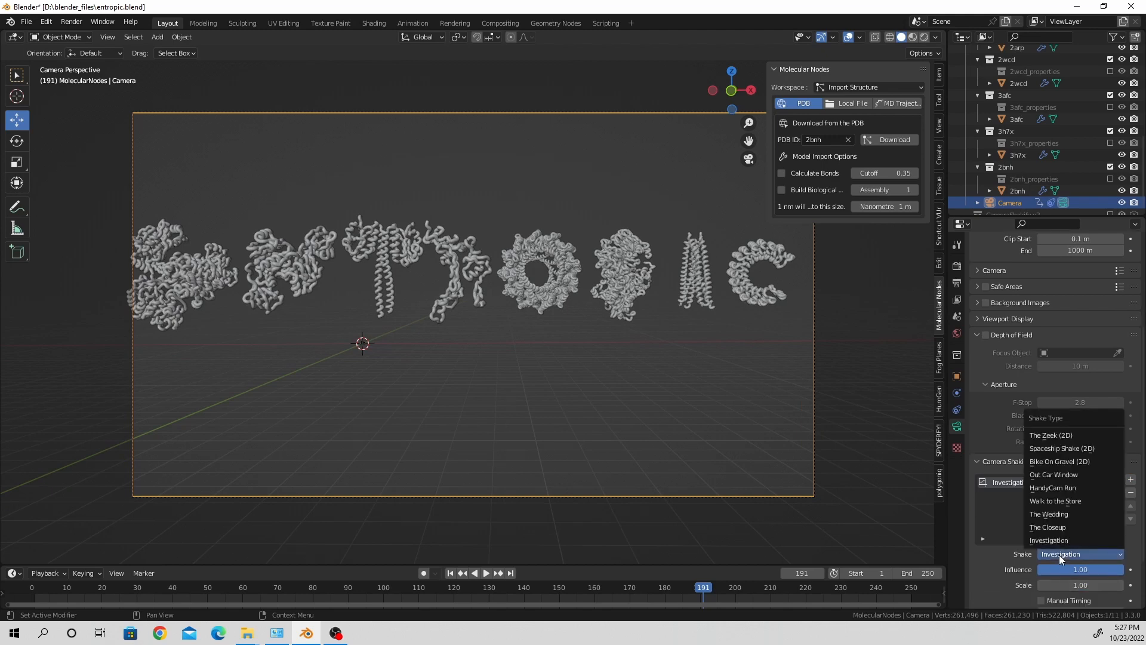
click(1053, 515)
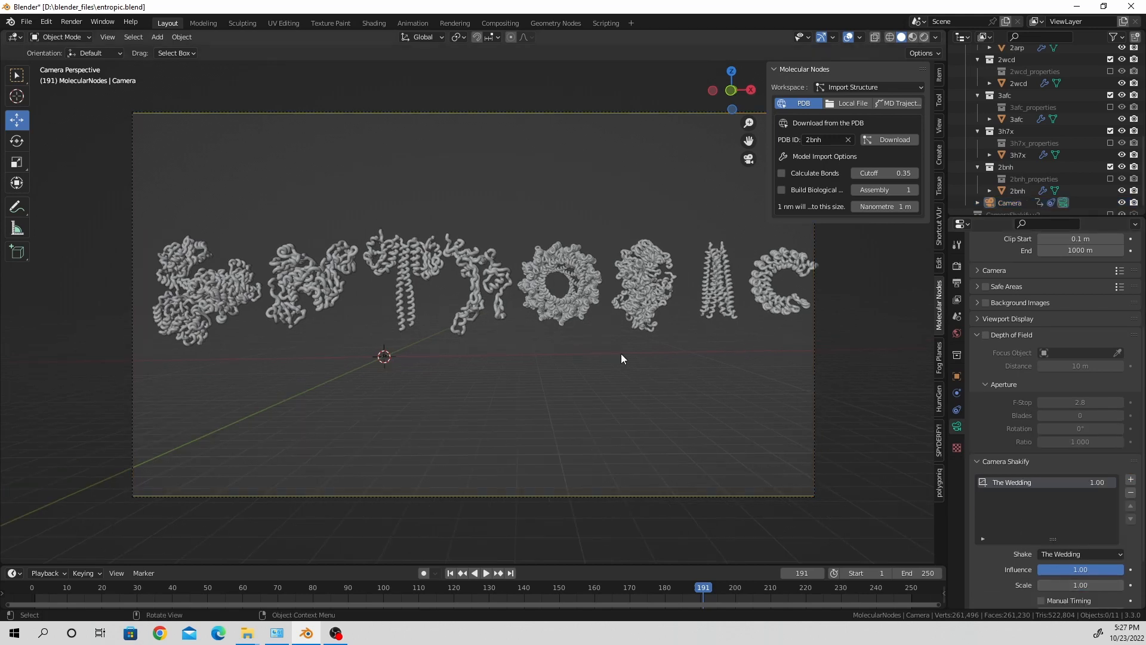
key(space)
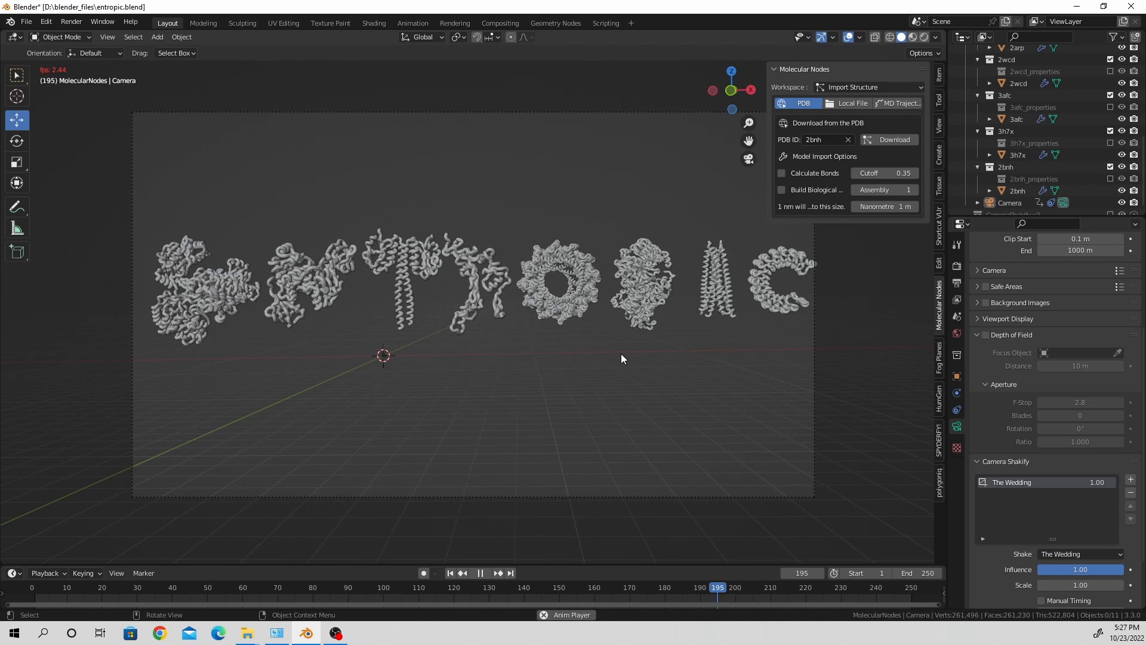